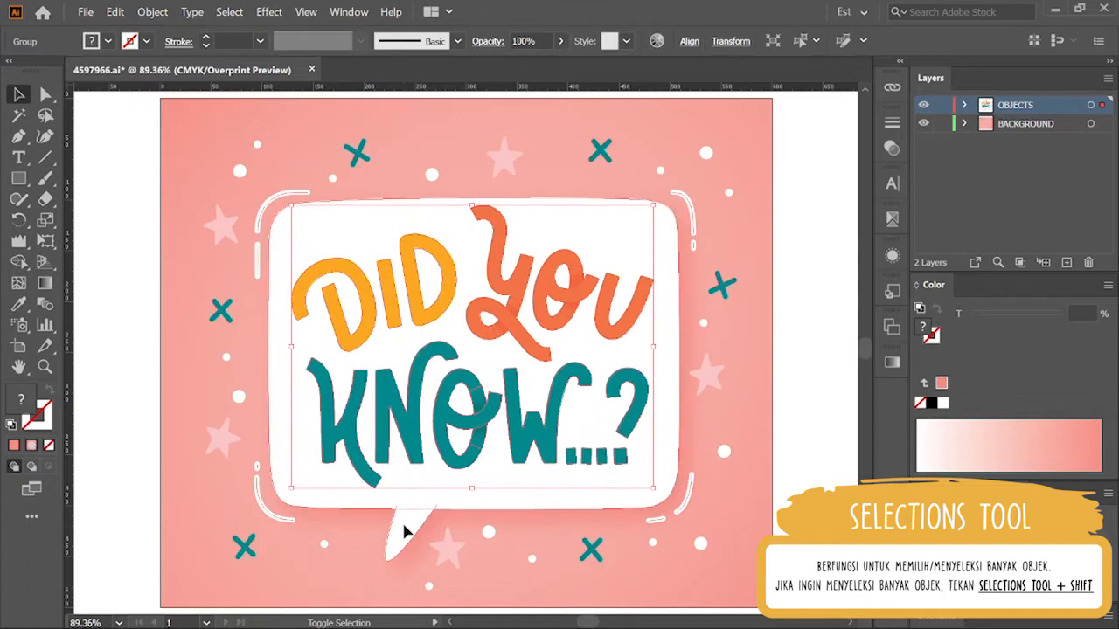
Step: Add the surrounding decorative shapes to the selection, shift the selected artwork slightly to the left, and deselect it
{"action": "left_click", "coordinate": [241, 175], "text": "shift"}
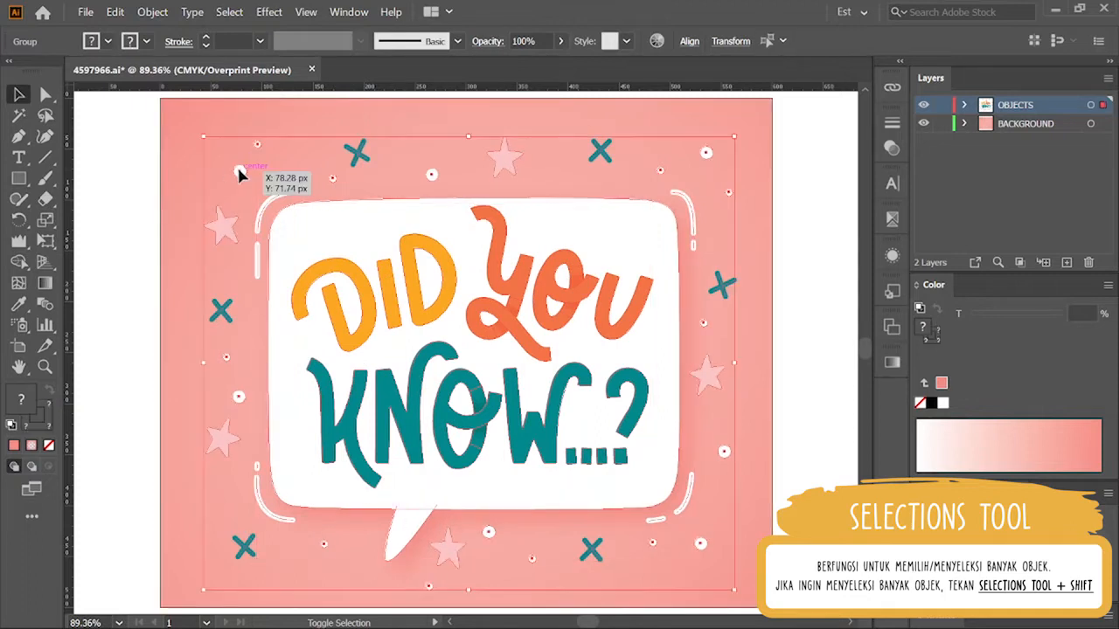
{"action": "left_click_drag", "start_coordinate": [240, 174], "coordinate": [129, 222]}
{"action": "left_click_drag", "start_coordinate": [457, 312], "coordinate": [558, 325]}
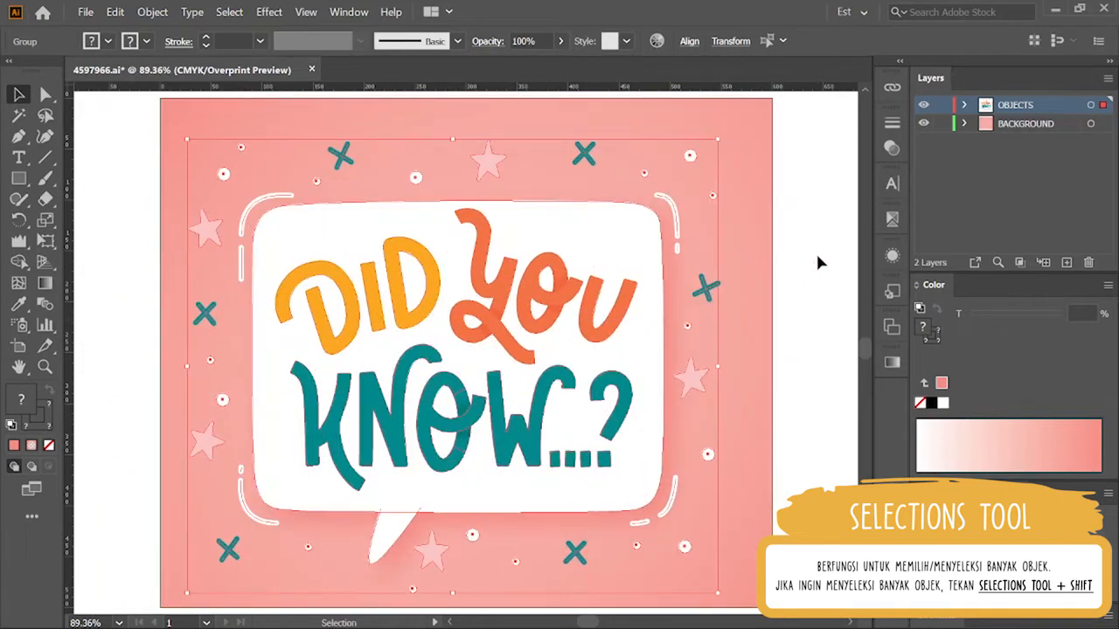
{"action": "left_click", "coordinate": [818, 257]}
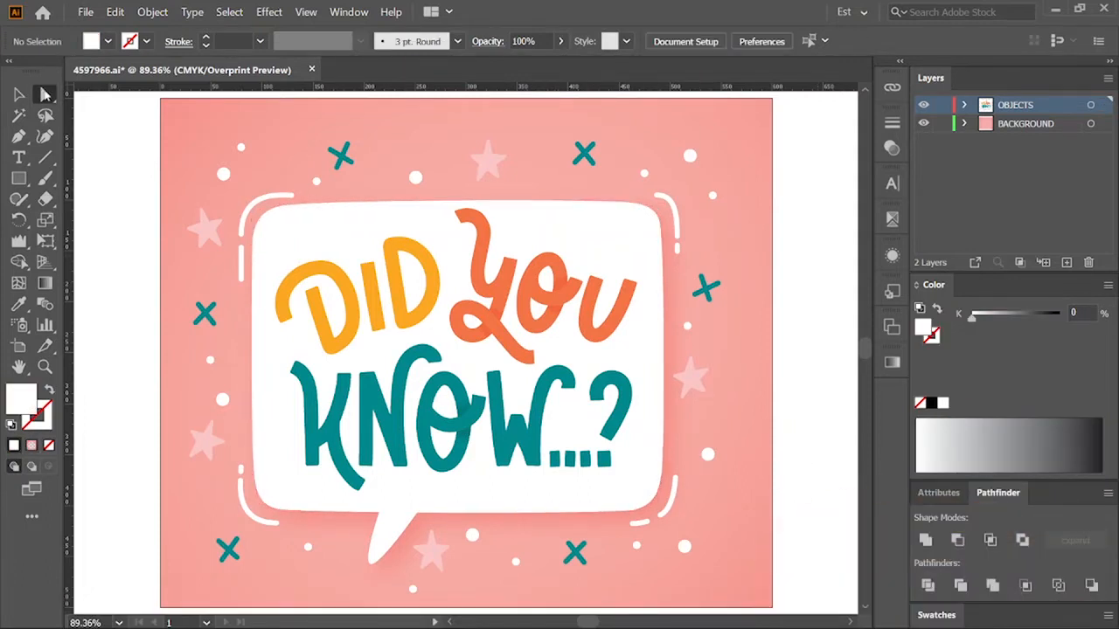
Step: Select the anchor points along the speech bubble's left side with the Direct Selection tool and pull them outward to the left
{"action": "left_click", "coordinate": [45, 93]}
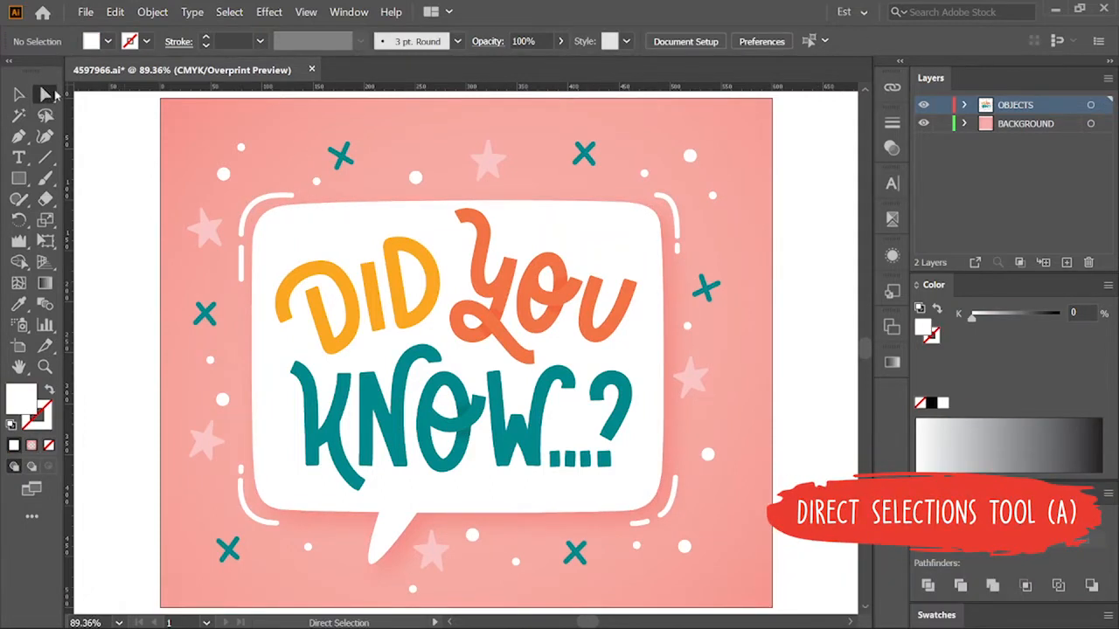
{"action": "left_click", "coordinate": [332, 217]}
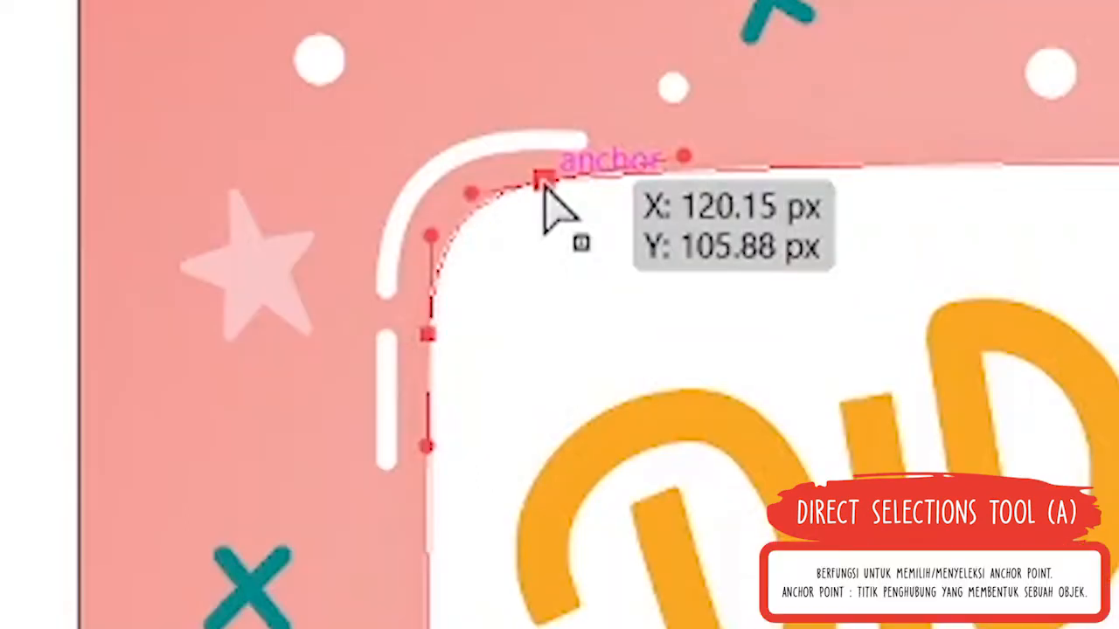
{"action": "left_click", "coordinate": [545, 186]}
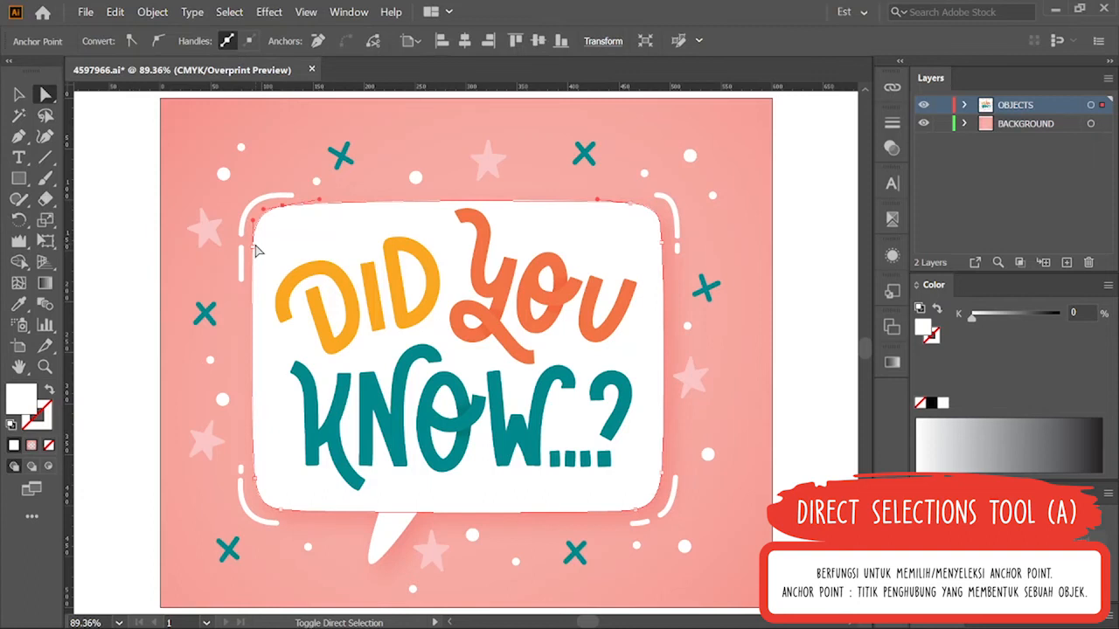
{"action": "left_click", "coordinate": [253, 252], "text": "shift"}
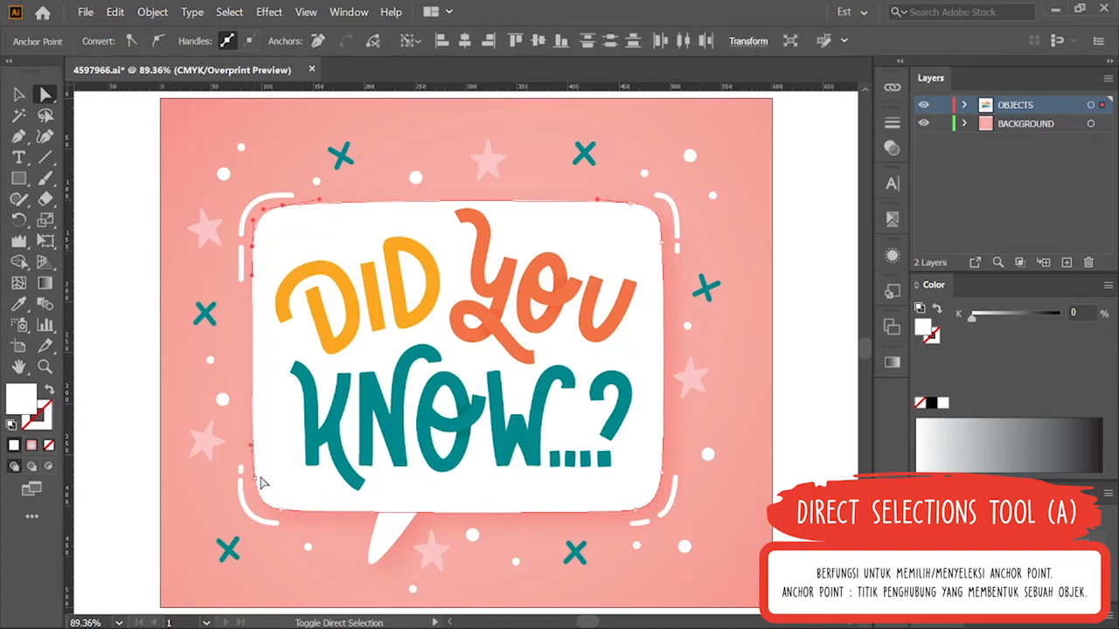
{"action": "left_click", "coordinate": [257, 483], "text": "shift"}
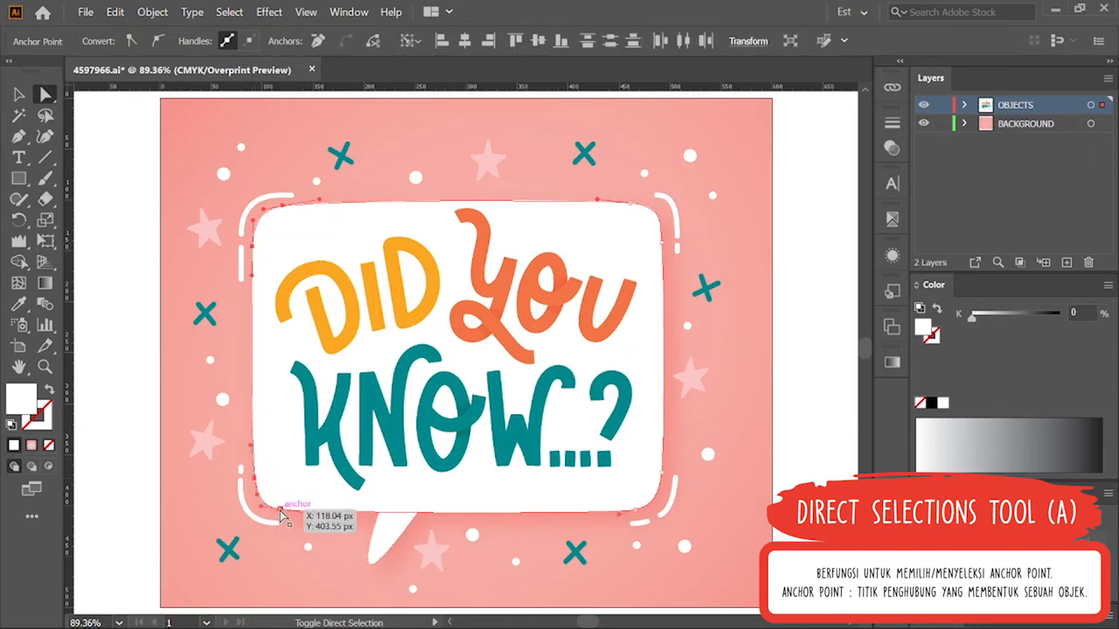
{"action": "left_click_drag", "start_coordinate": [251, 448], "coordinate": [183, 457]}
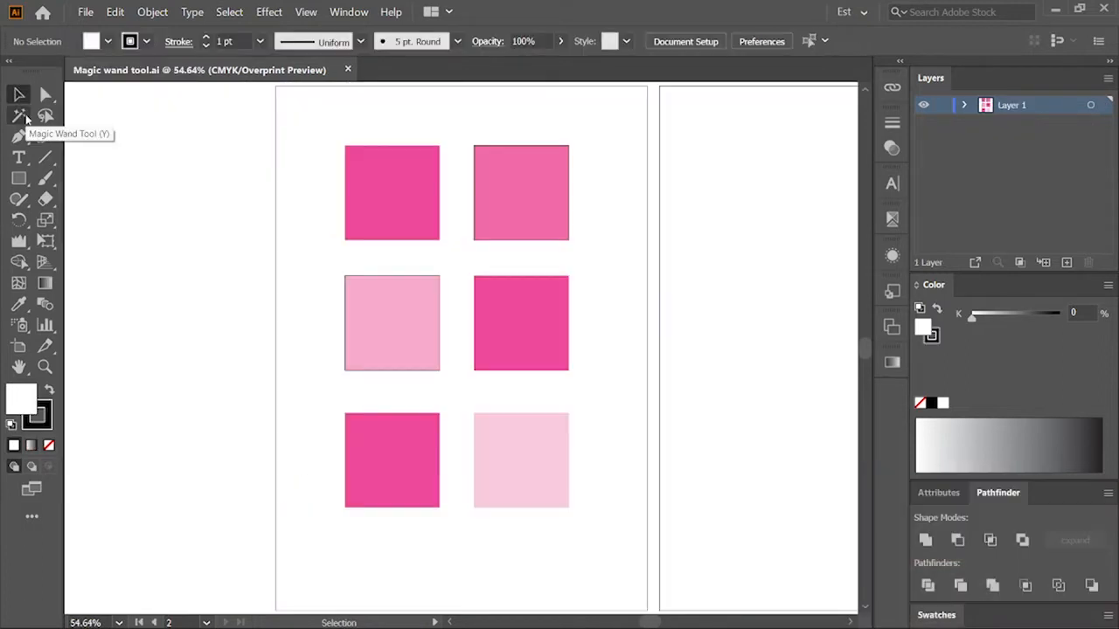
Step: Use the Magic Wand tool to select the squares with similar dark pink fills, then those with similar light pink fills
{"action": "left_click", "coordinate": [20, 115]}
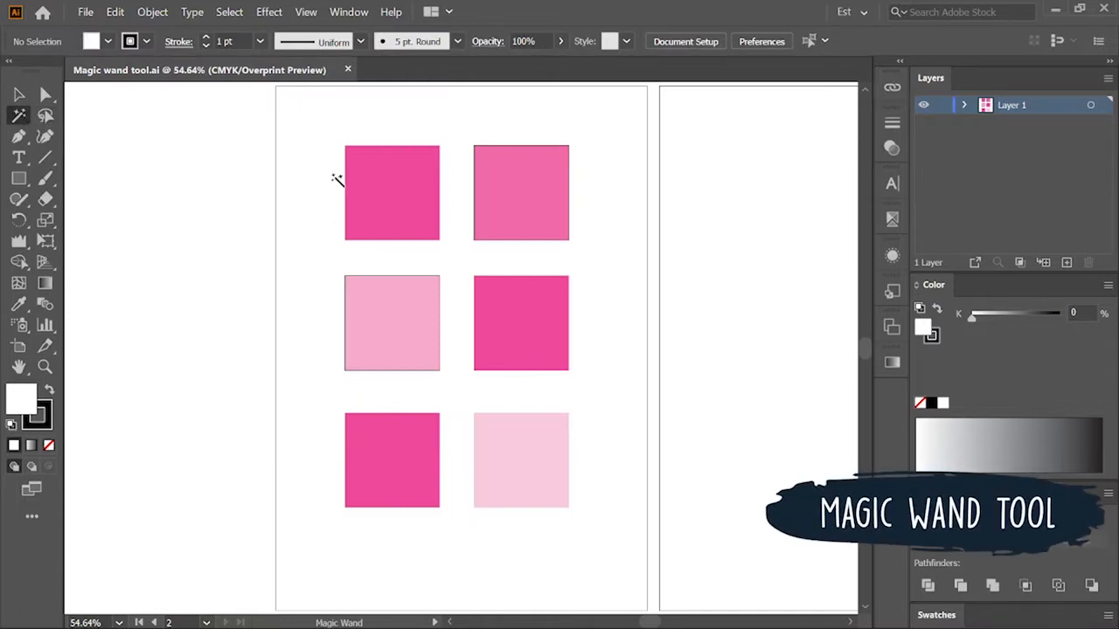
{"action": "left_click", "coordinate": [389, 184]}
{"action": "left_click", "coordinate": [403, 355]}
{"action": "left_click", "coordinate": [522, 330]}
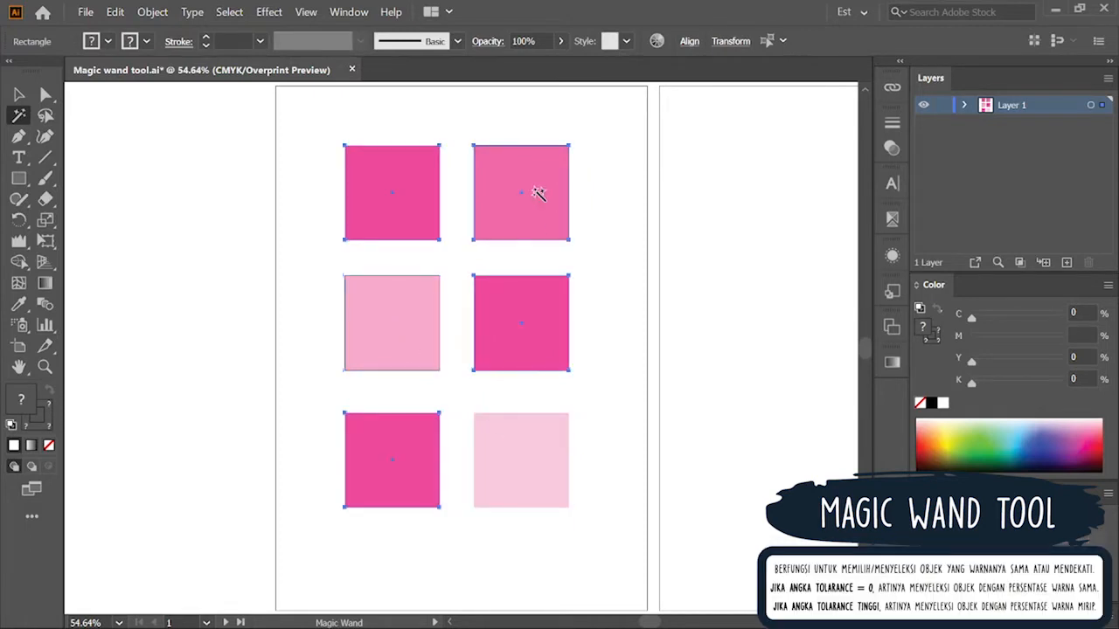
{"action": "left_click", "coordinate": [406, 352]}
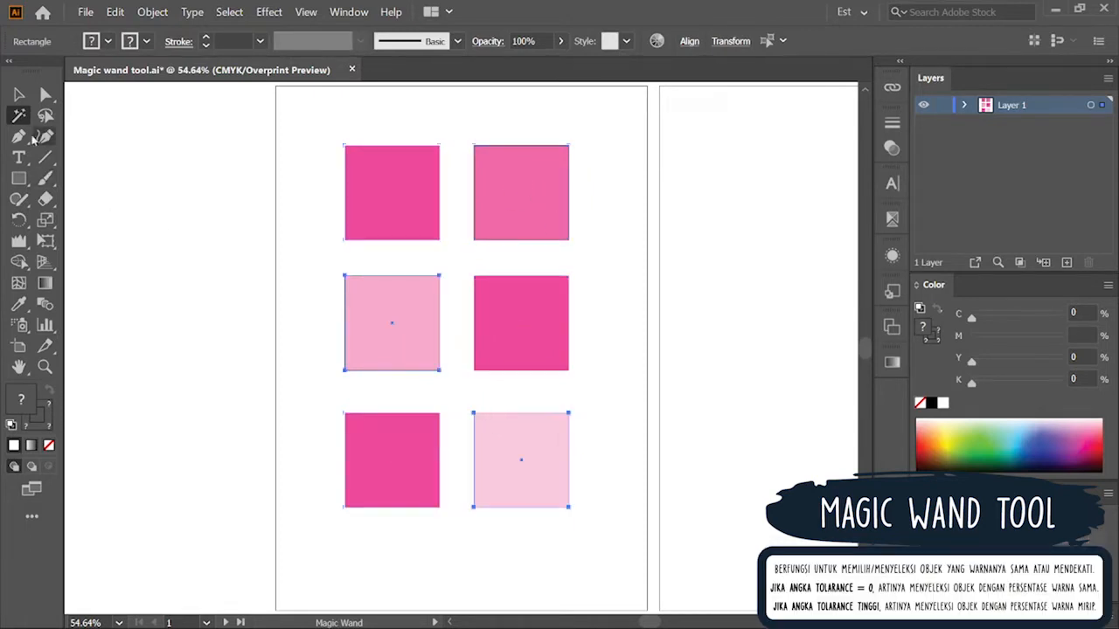
Step: Set the Magic Wand's fill color tolerance to 50 and select the squares similar to the medium pink one in the upper row
{"action": "double_click", "coordinate": [19, 116]}
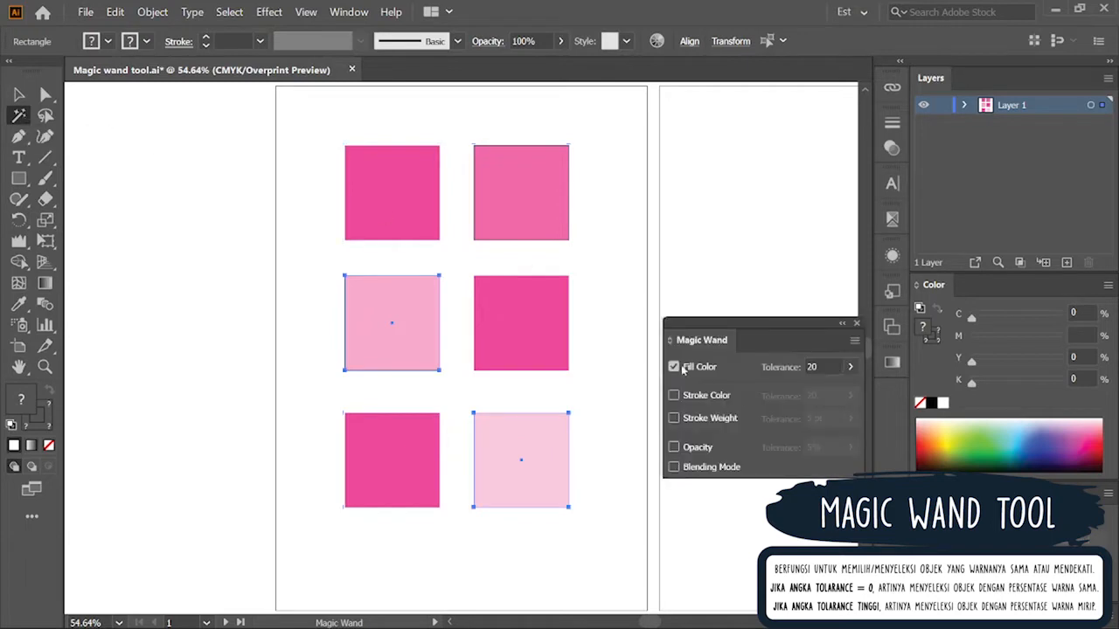
{"action": "left_click", "coordinate": [822, 362]}
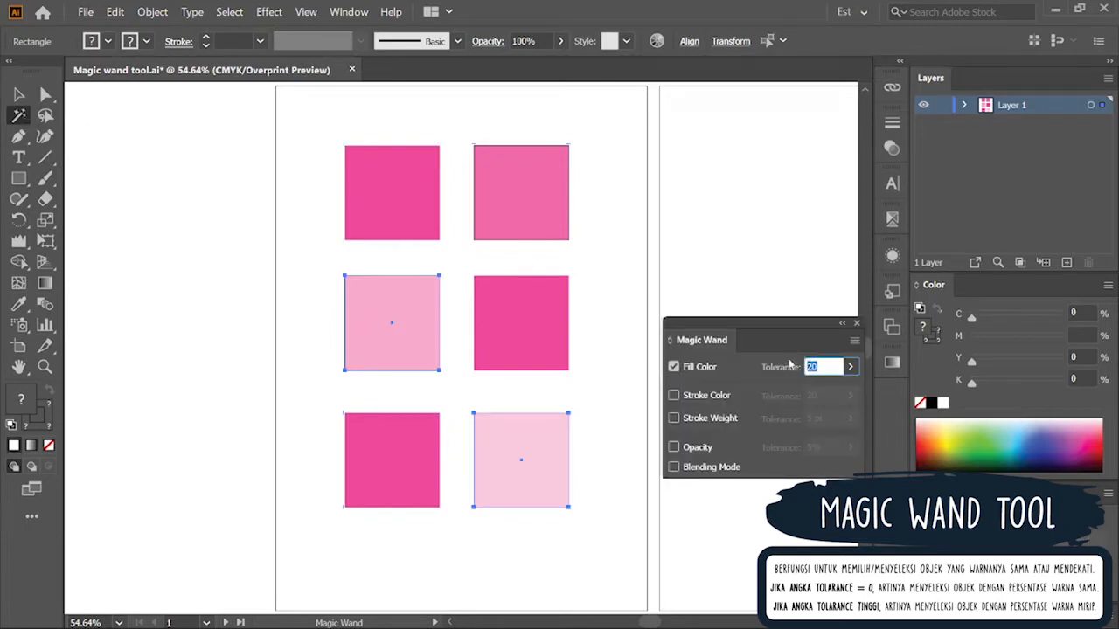
{"action": "key", "text": "Num_Lock"}
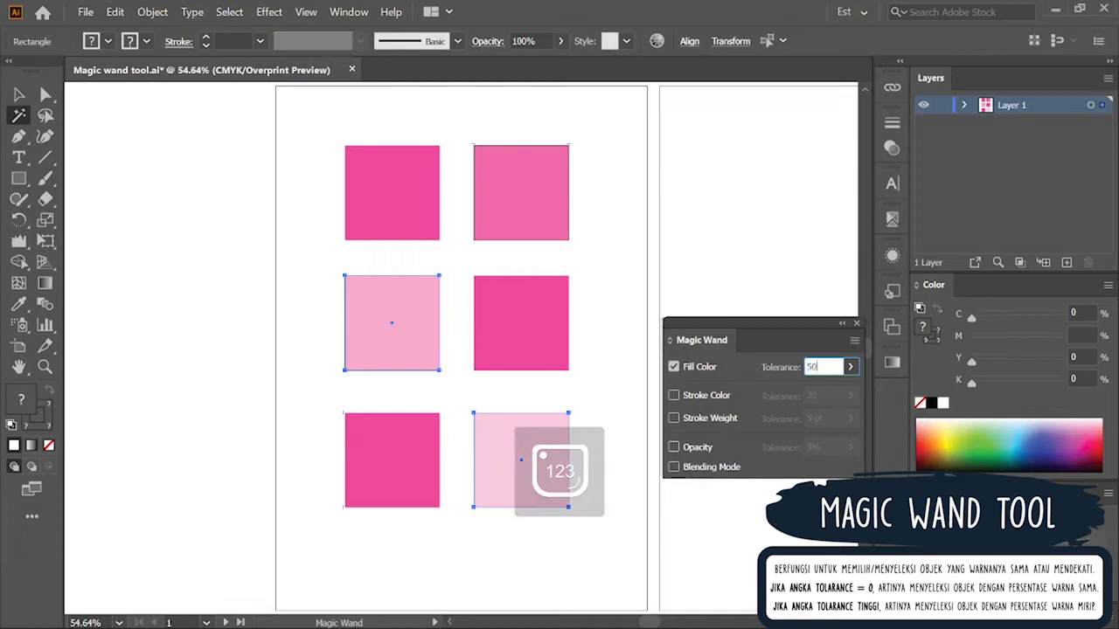
{"action": "key", "text": "Return"}
{"action": "left_click", "coordinate": [557, 214]}
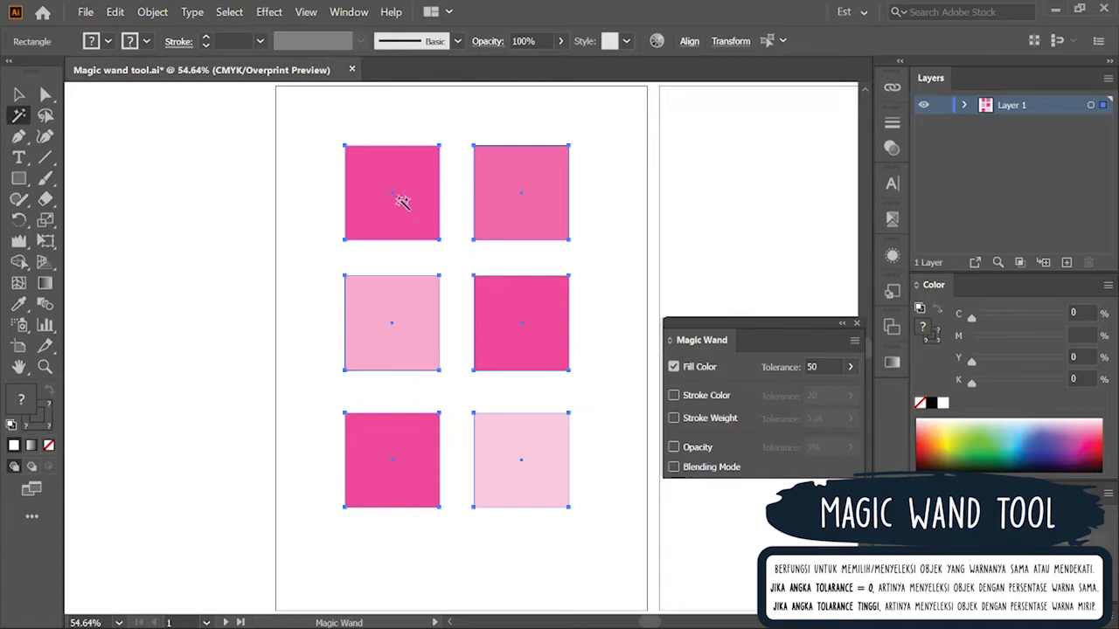
Step: Select only the upper-left dark pink square, set the Magic Wand tolerance to 0, and select the squares with exactly its fill
{"action": "left_click", "coordinate": [45, 93]}
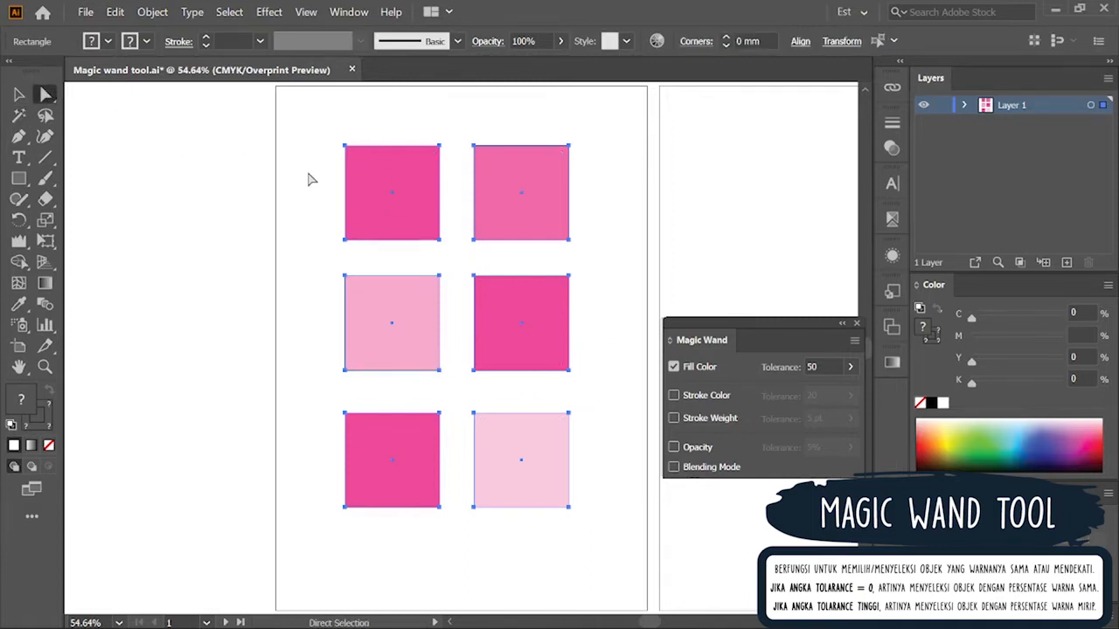
{"action": "left_click", "coordinate": [367, 173]}
{"action": "left_click", "coordinate": [18, 115]}
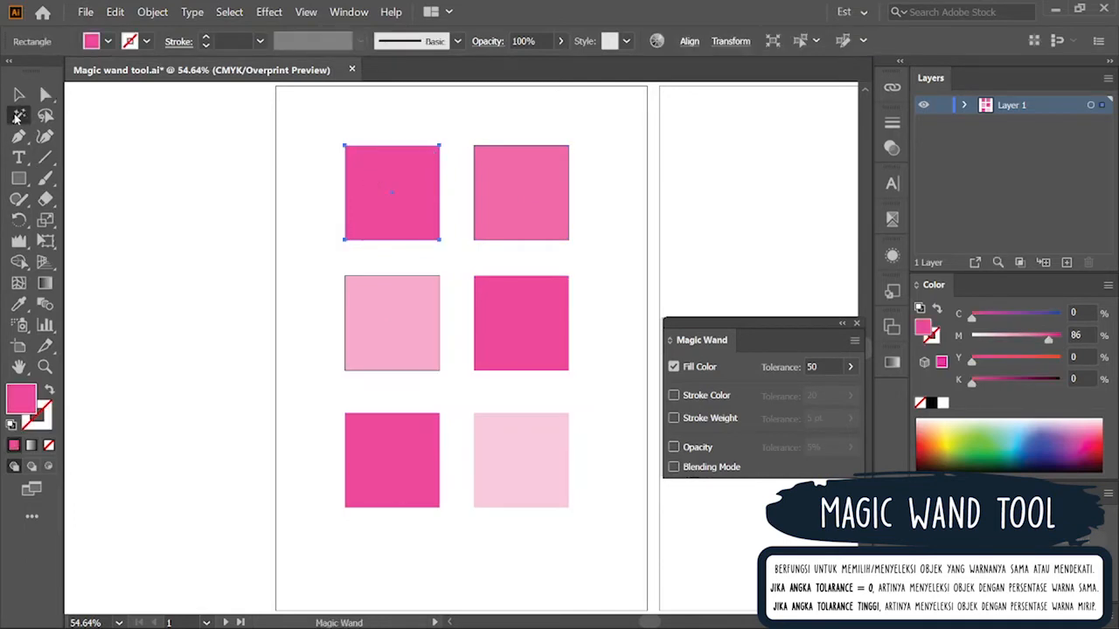
{"action": "left_click", "coordinate": [822, 363]}
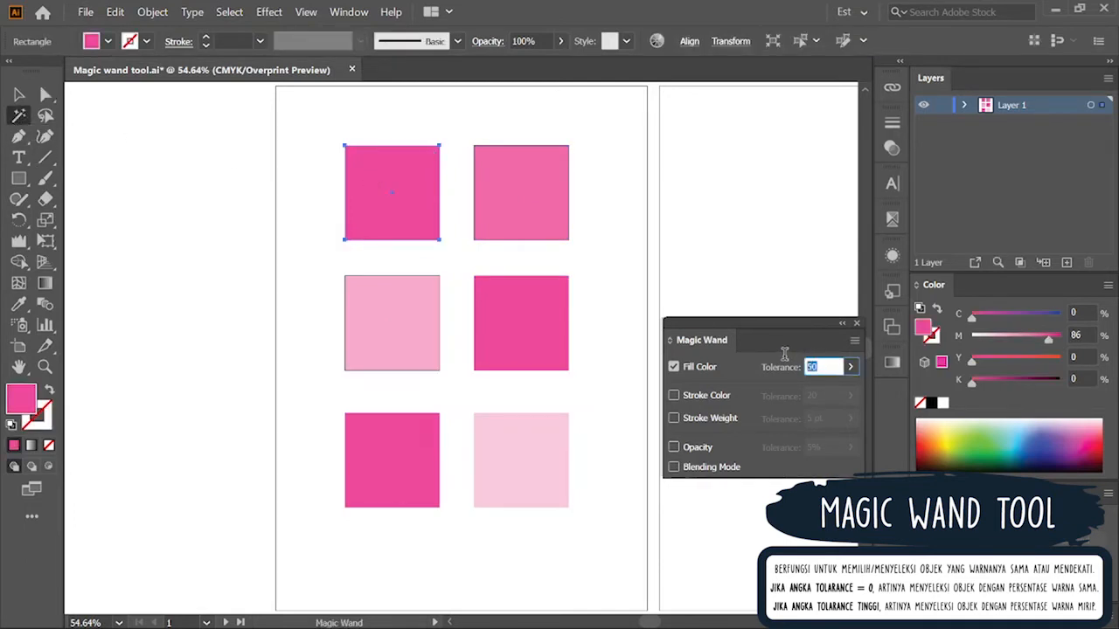
{"action": "type", "text": "0"}
{"action": "key", "text": "Return"}
{"action": "left_click", "coordinate": [403, 200]}
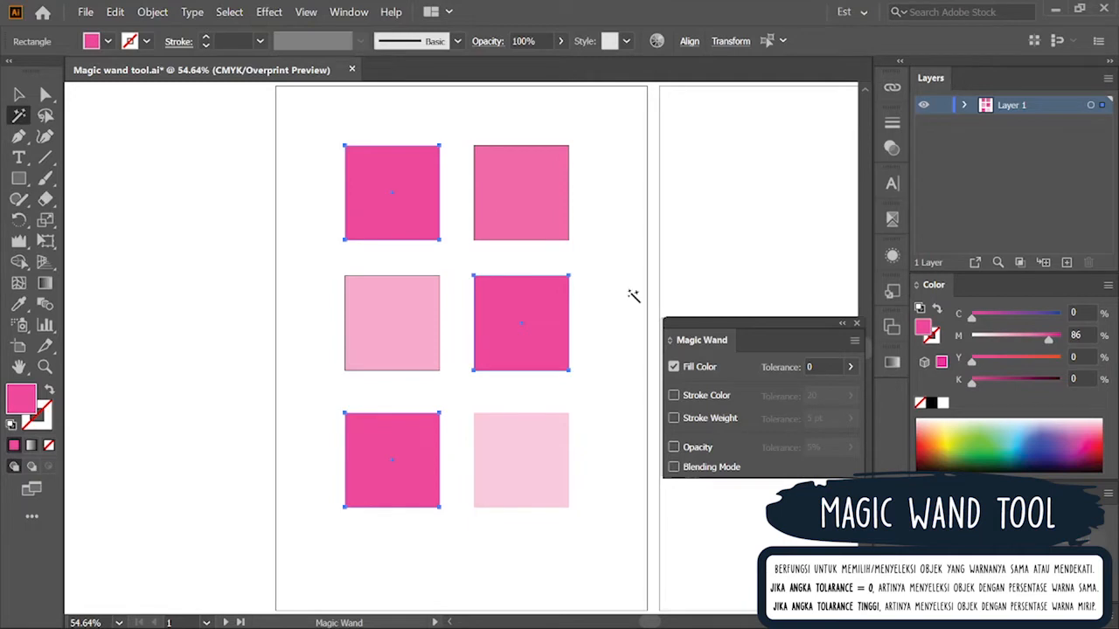
Step: Set the Magic Wand tolerance back to 50 and select the squares similar to the upper-left dark pink one
{"action": "left_click", "coordinate": [822, 367]}
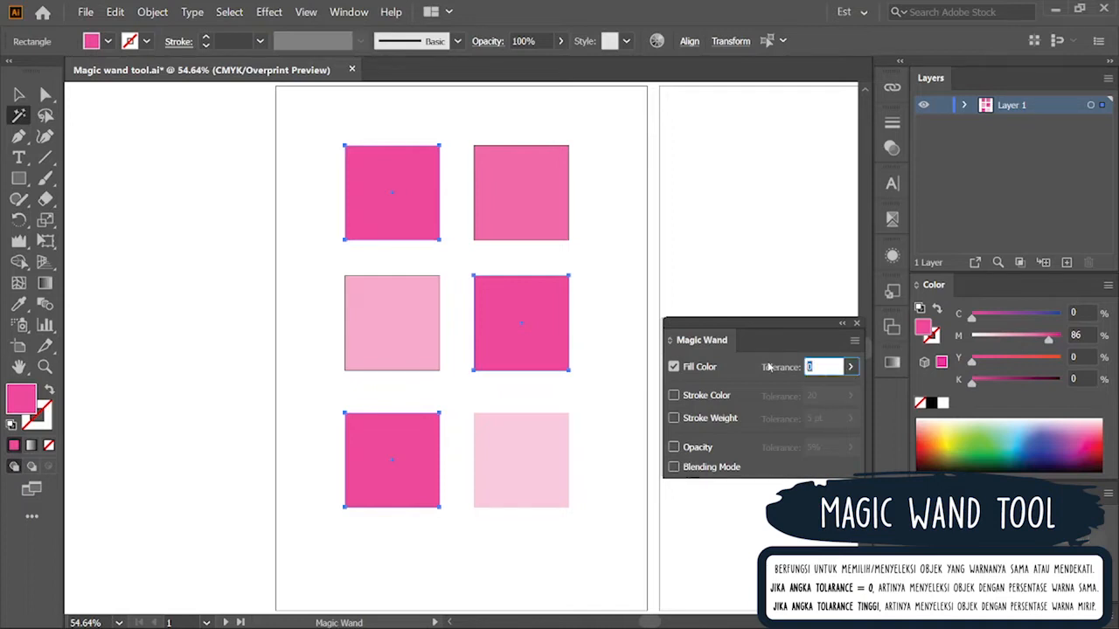
{"action": "type", "text": "50"}
{"action": "key", "text": "Return"}
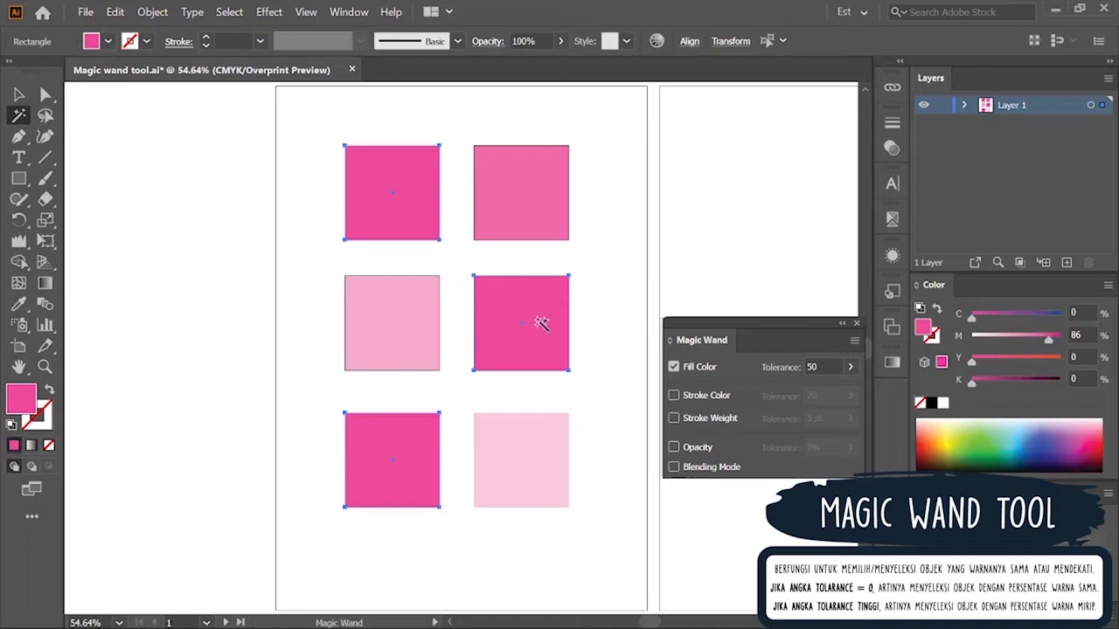
{"action": "left_click", "coordinate": [420, 203]}
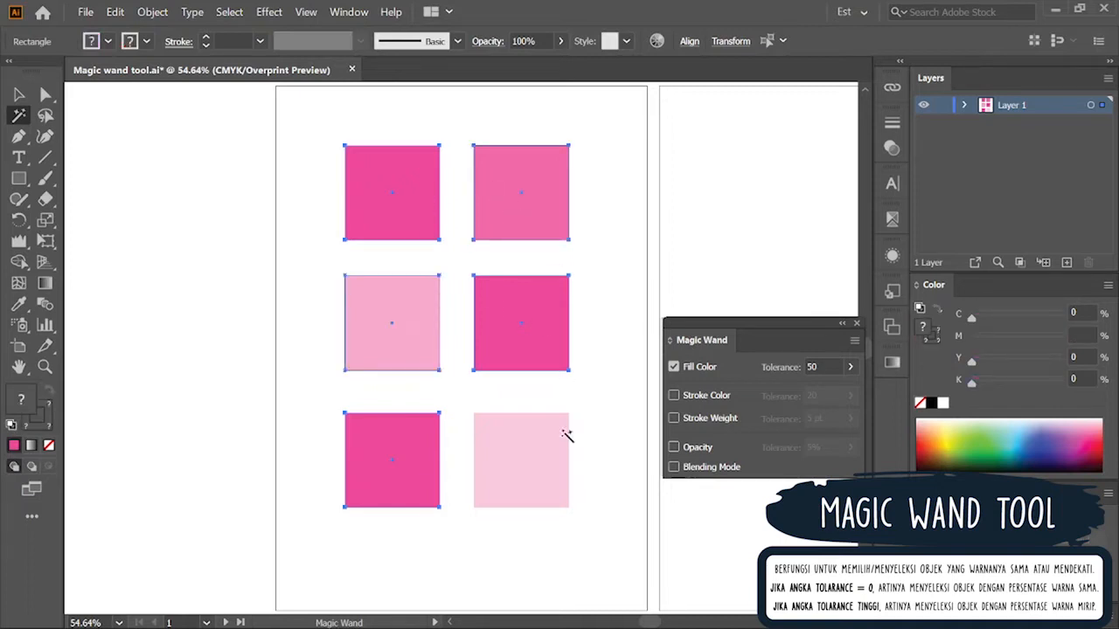
Step: Raise the Magic Wand tolerance to 70 and reselect the similar squares starting from the upper-left dark pink one
{"action": "left_click", "coordinate": [821, 371]}
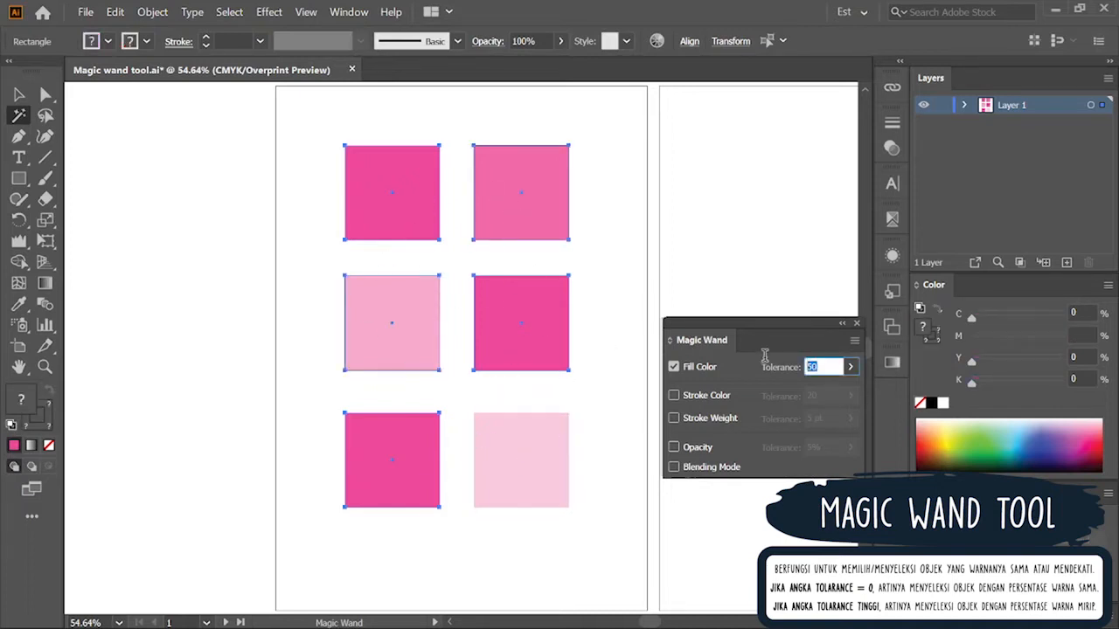
{"action": "key", "text": "Return"}
{"action": "left_click", "coordinate": [403, 204]}
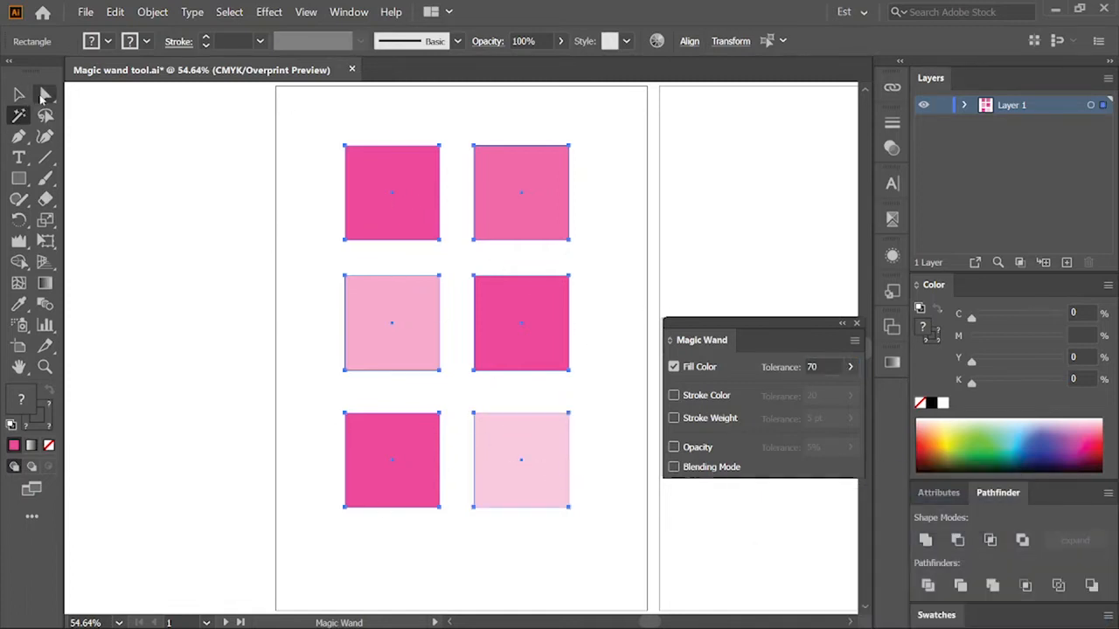
Step: Select only the upper-left dark pink square with Direct Selection and use Select Similar Objects by Fill Color
{"action": "left_click", "coordinate": [47, 96]}
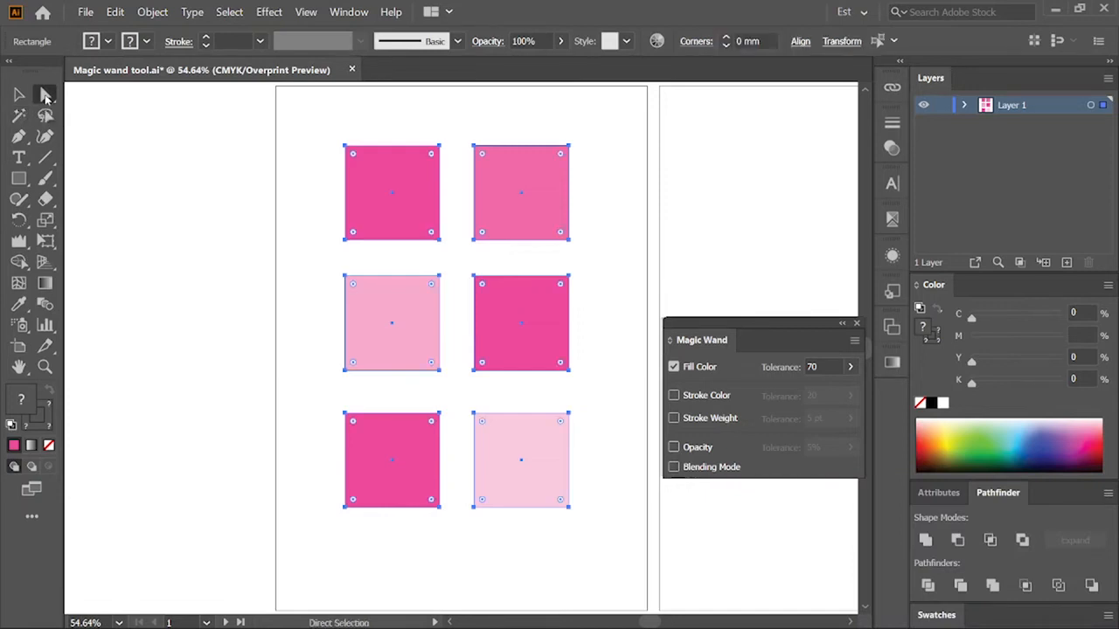
{"action": "left_click", "coordinate": [250, 176]}
{"action": "left_click", "coordinate": [415, 183]}
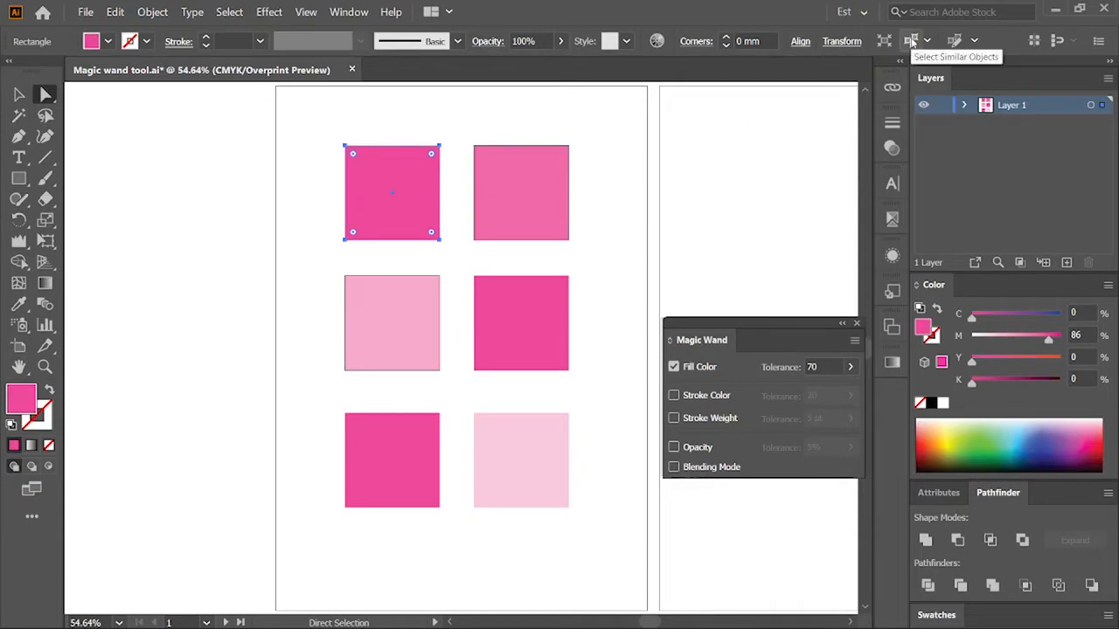
{"action": "left_click", "coordinate": [926, 42]}
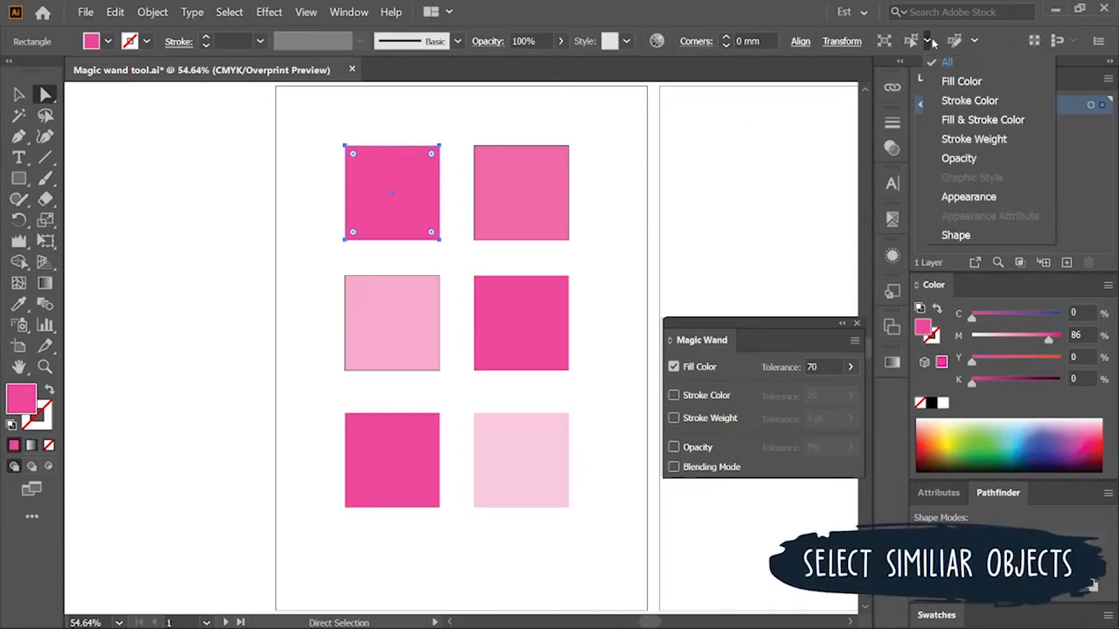
{"action": "left_click", "coordinate": [953, 82]}
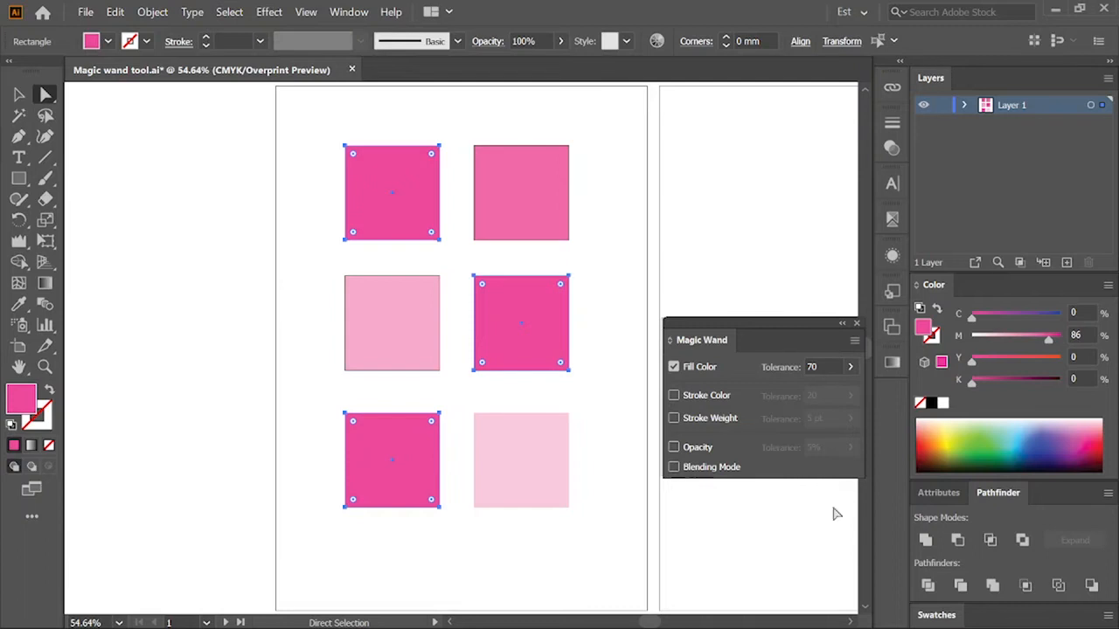
Step: Draw a closed crescent shape in the empty area of 4597966.ai with the Pen tool, using two curved segments
{"action": "mouse_move", "coordinate": [804, 622]}
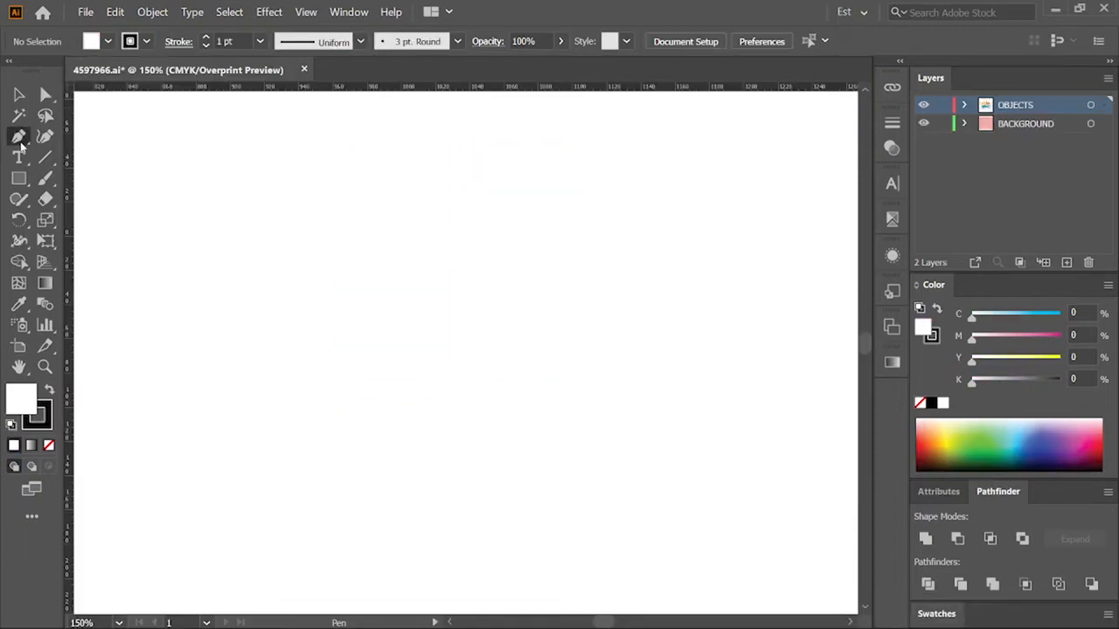
{"action": "left_click", "coordinate": [19, 138]}
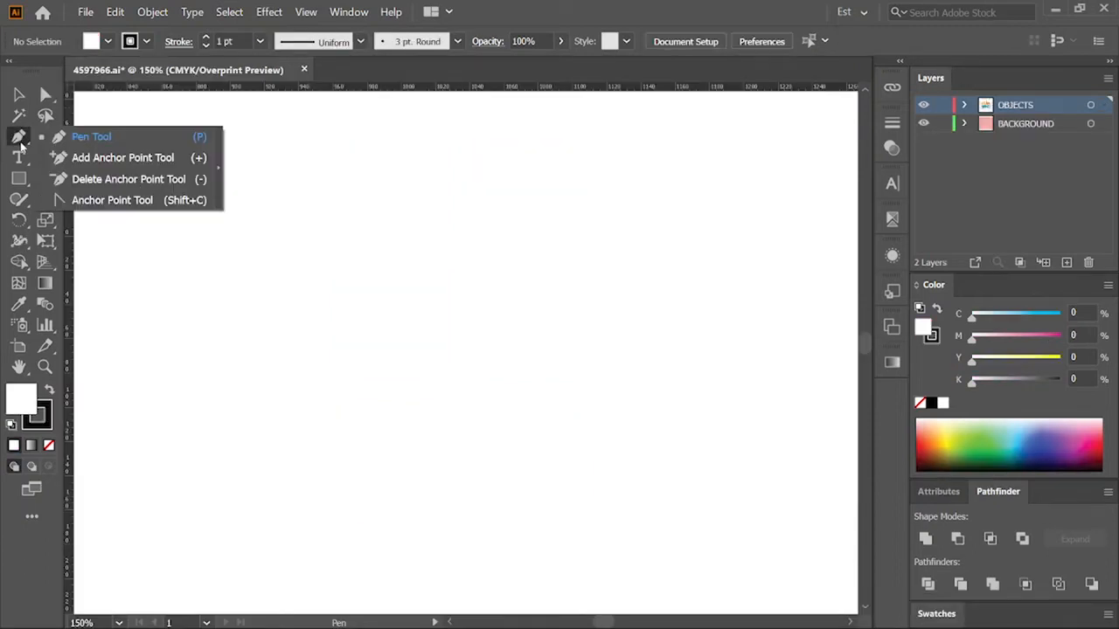
{"action": "left_click", "coordinate": [146, 138]}
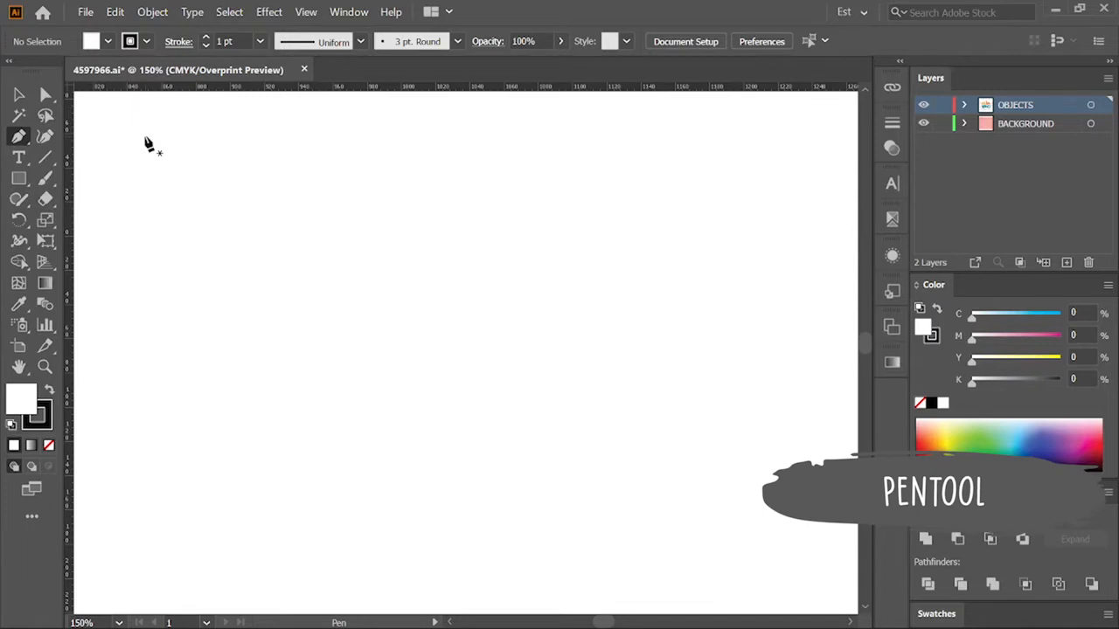
{"action": "left_click", "coordinate": [549, 222]}
{"action": "left_click_drag", "start_coordinate": [551, 348], "coordinate": [613, 415]}
{"action": "left_click", "coordinate": [551, 350]}
{"action": "left_click_drag", "start_coordinate": [549, 224], "coordinate": [660, 163]}
{"action": "key", "text": "v"}
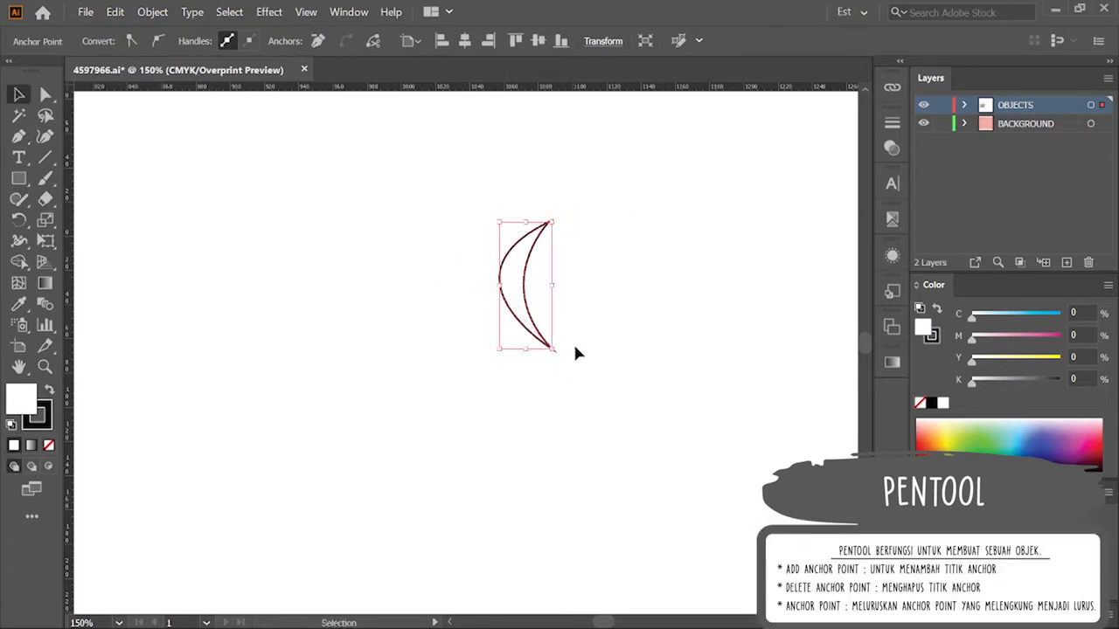
Step: Enlarge the crescent to about twice its size, move it slightly down and to the right, and deselect it
{"action": "left_click_drag", "start_coordinate": [553, 350], "coordinate": [597, 385]}
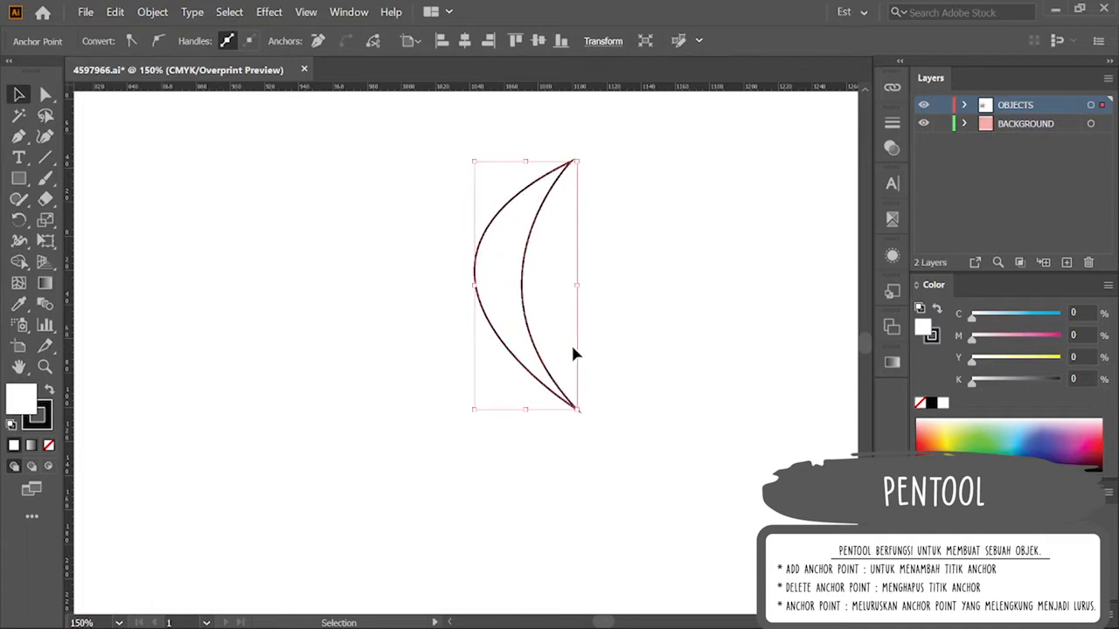
{"action": "left_click_drag", "start_coordinate": [527, 301], "coordinate": [546, 332]}
{"action": "left_click", "coordinate": [705, 315]}
Step: Add four anchor points along the crescent's outer curve with the Add Anchor Point tool
{"action": "left_click", "coordinate": [19, 136]}
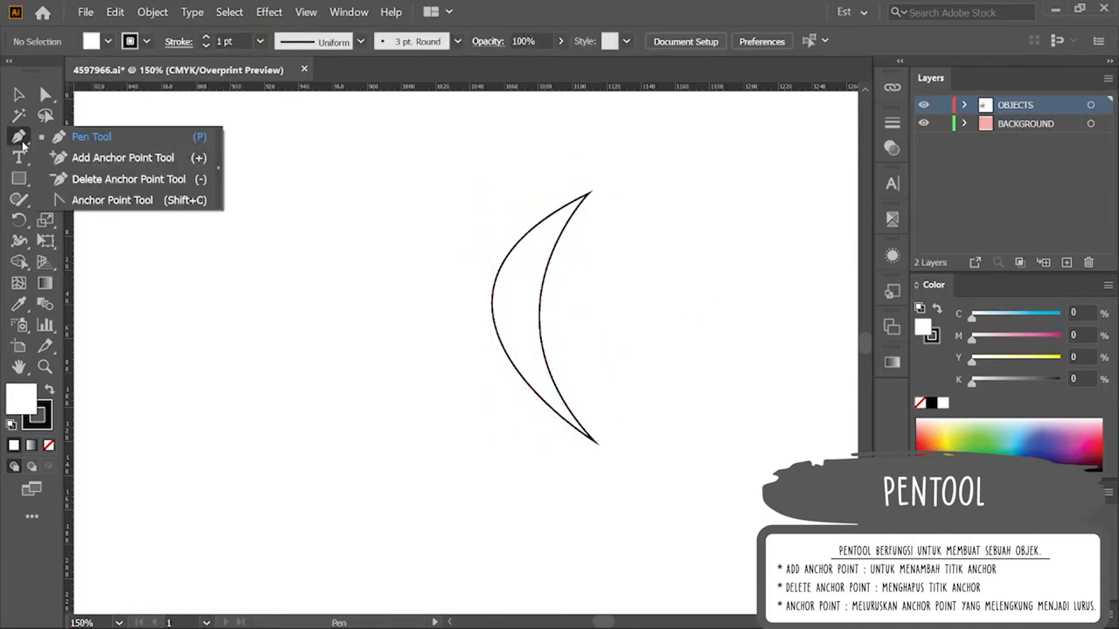
{"action": "left_click", "coordinate": [88, 162]}
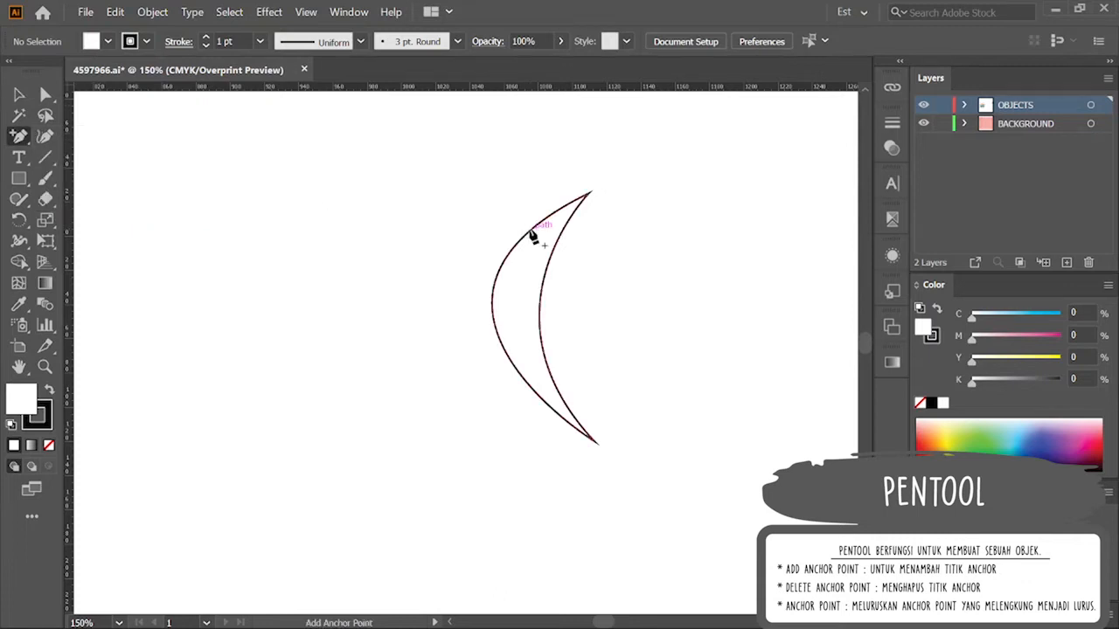
{"action": "left_click", "coordinate": [531, 232]}
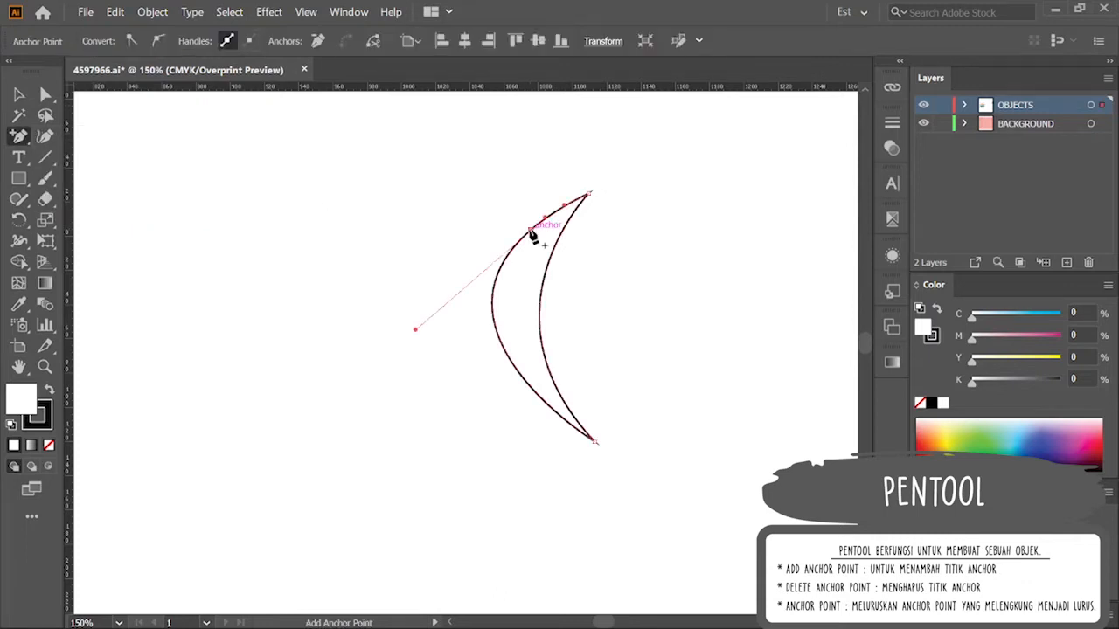
{"action": "left_click", "coordinate": [496, 325]}
{"action": "left_click", "coordinate": [527, 382]}
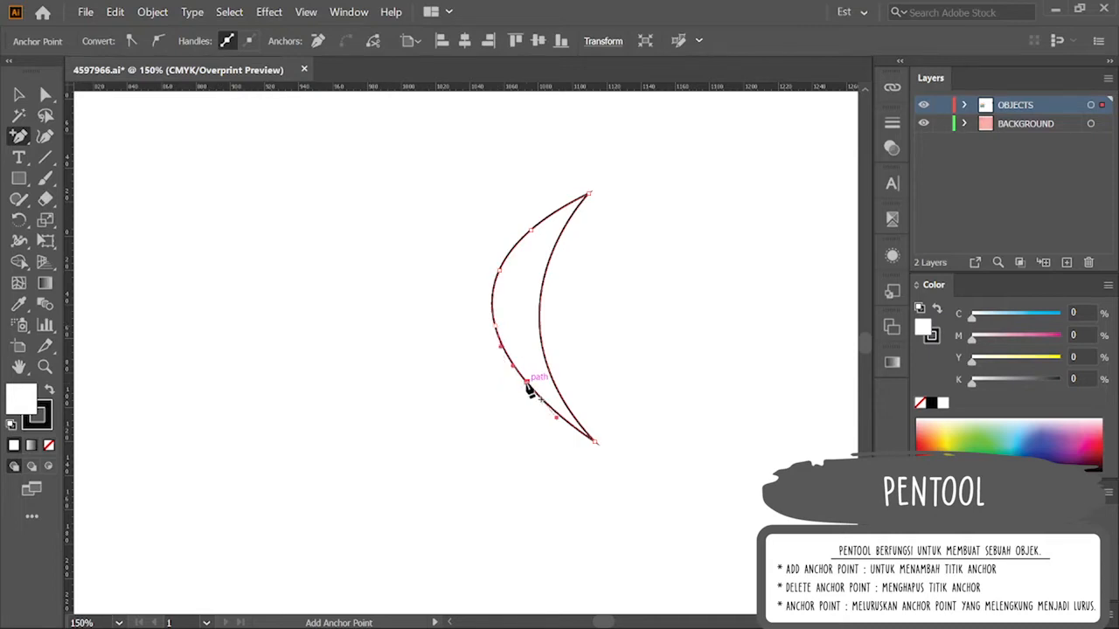
Step: Remove the uppermost and lowermost added anchors from the crescent's outer curve with the Delete Anchor Point tool
{"action": "left_click", "coordinate": [19, 138]}
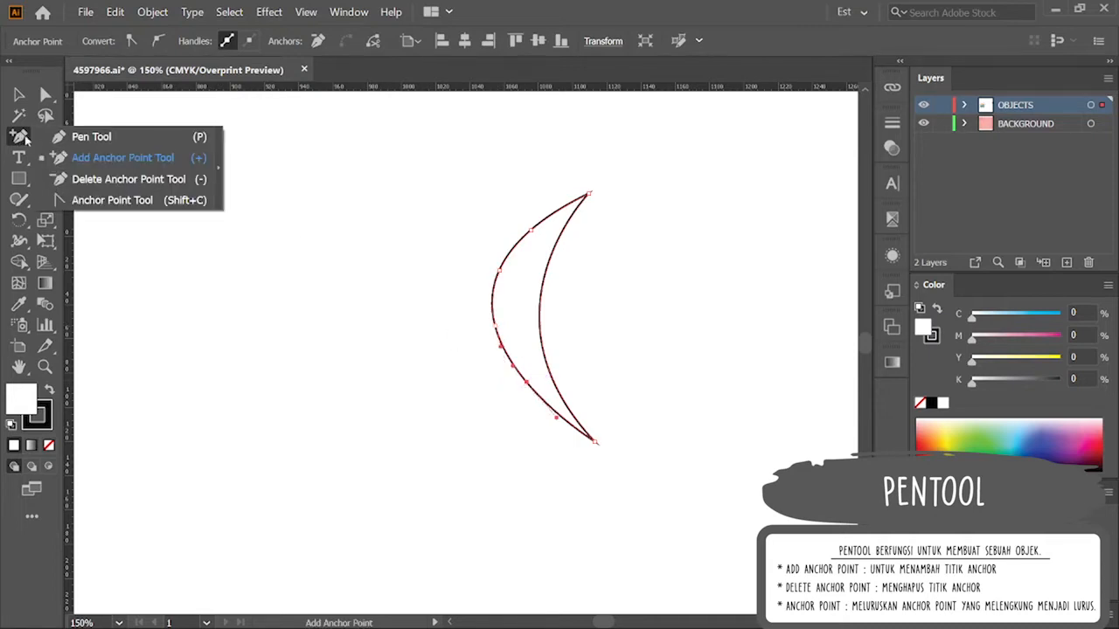
{"action": "left_click", "coordinate": [97, 179]}
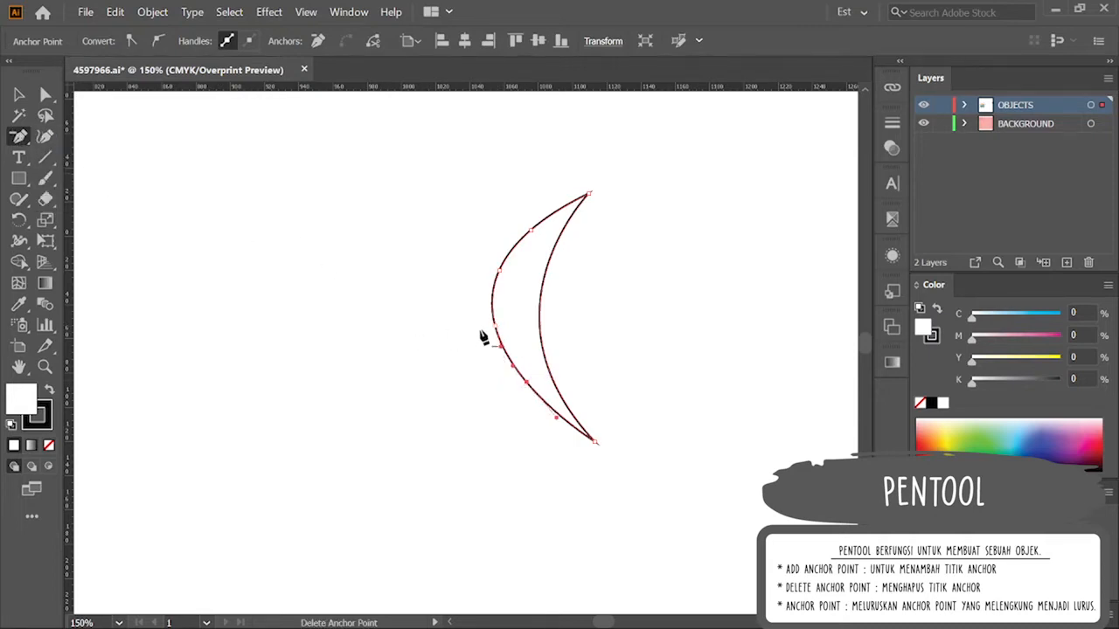
{"action": "left_click", "coordinate": [527, 384]}
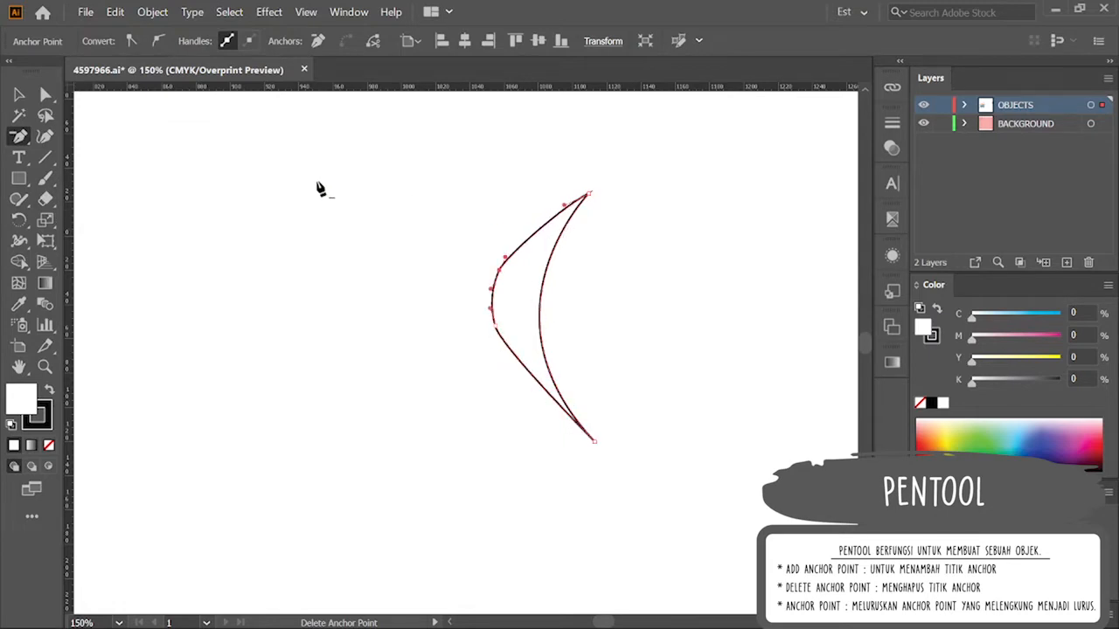
Step: Convert the crescent's lower outer anchor and its upper tip to corner points with the Anchor Point tool
{"action": "left_click", "coordinate": [20, 138]}
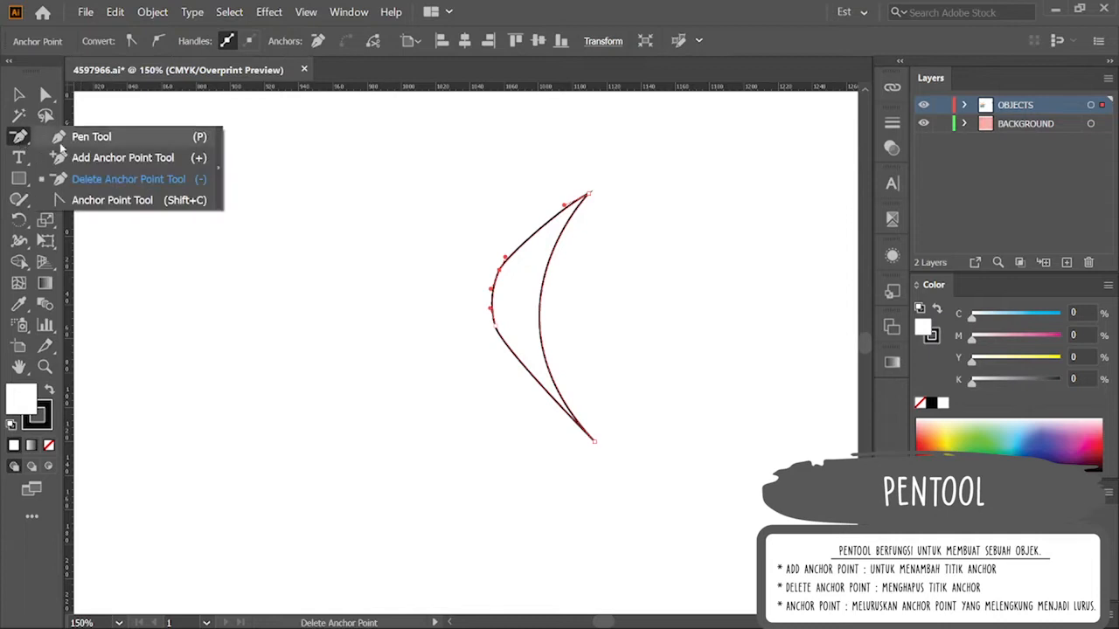
{"action": "left_click", "coordinate": [113, 200]}
{"action": "left_click", "coordinate": [495, 325]}
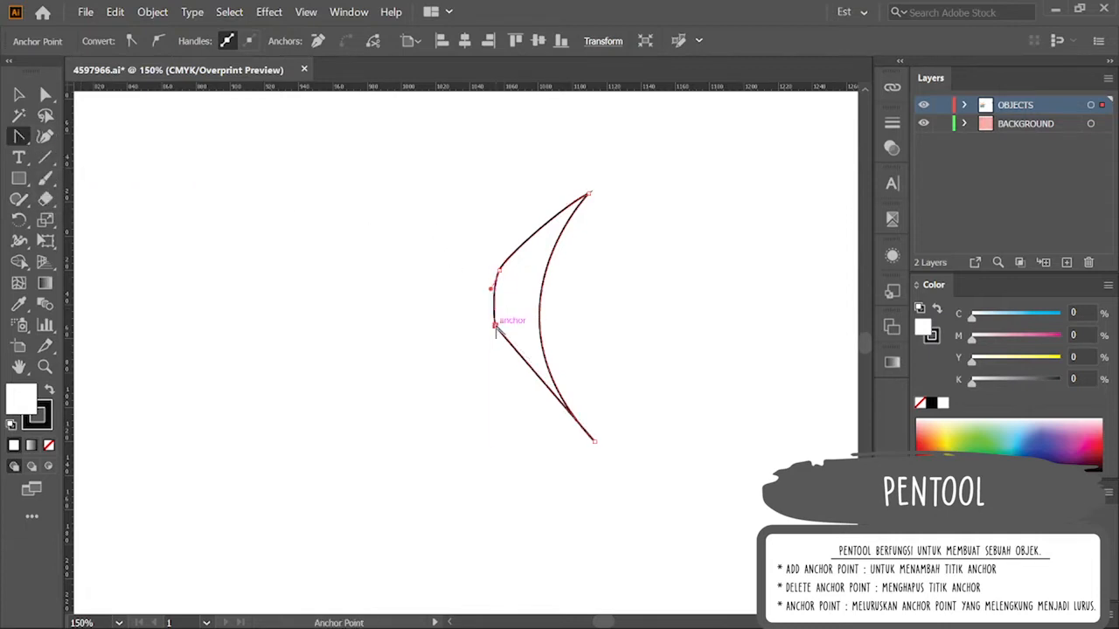
{"action": "left_click", "coordinate": [588, 197]}
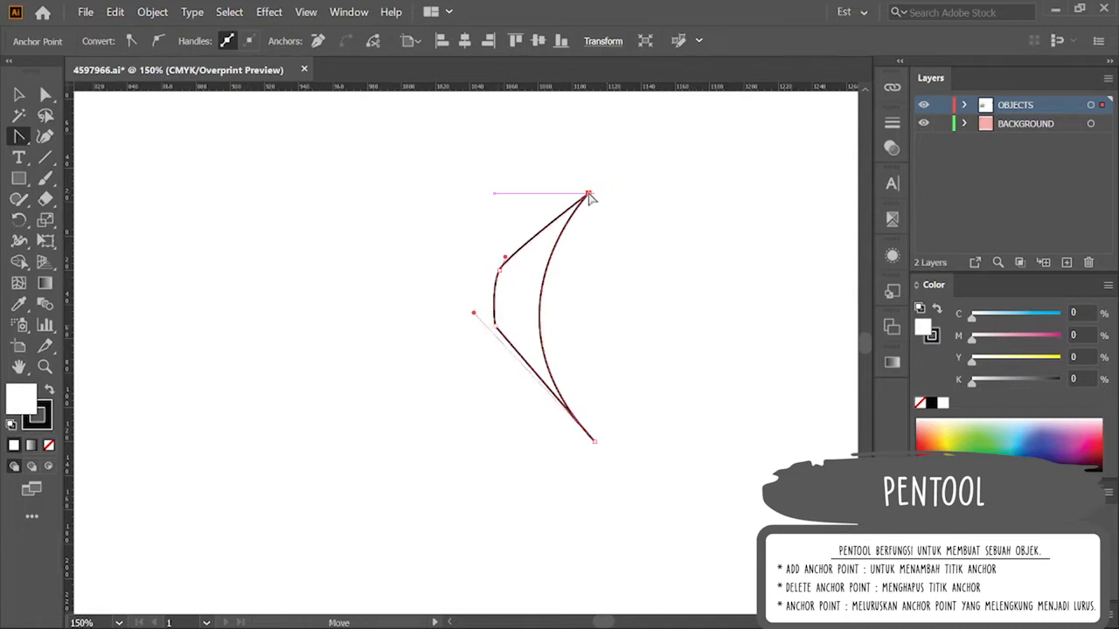
Step: Pull out new curve handles from the two remaining anchors on the crescent's outer side to round it
{"action": "left_click", "coordinate": [500, 268]}
{"action": "left_click_drag", "start_coordinate": [500, 269], "coordinate": [535, 198]}
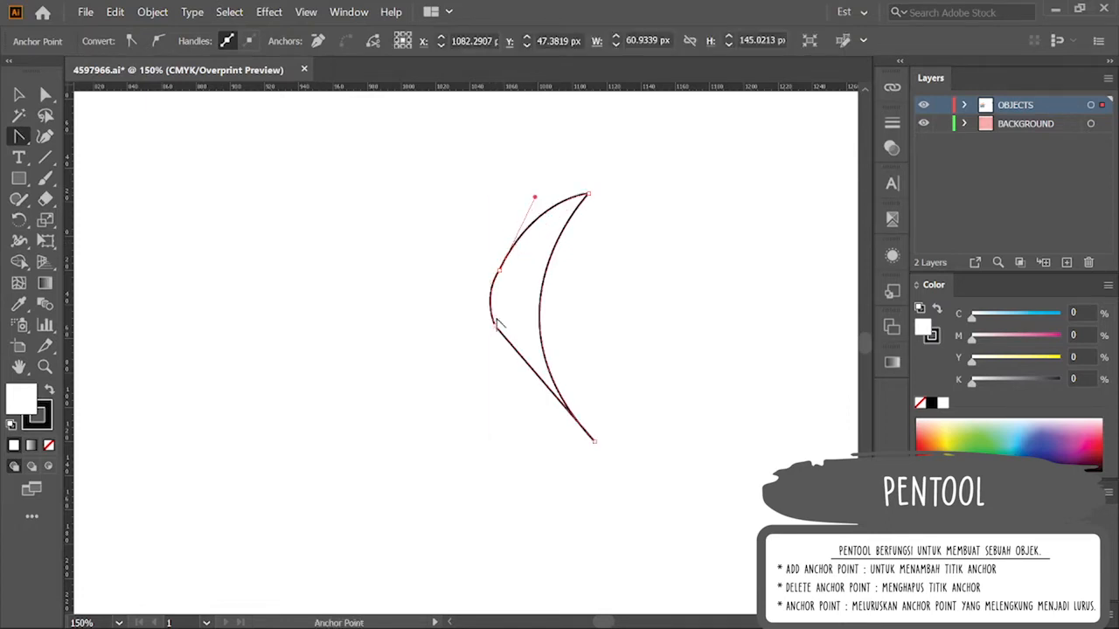
{"action": "left_click_drag", "start_coordinate": [494, 322], "coordinate": [496, 268]}
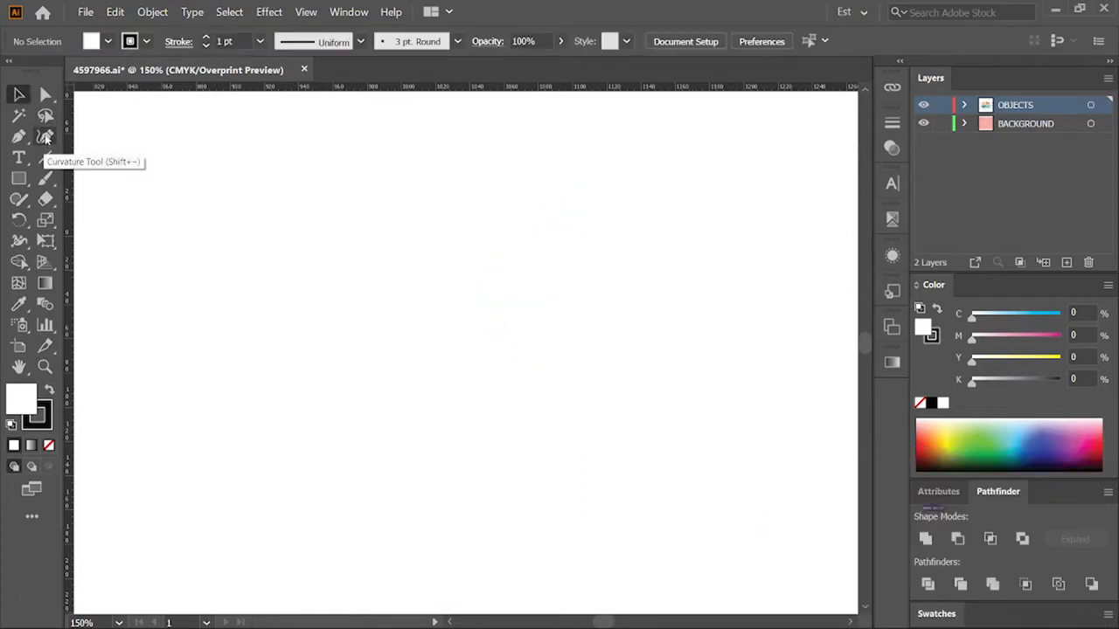
Step: Draw a closed, heart-like shape with seven points on the empty canvas using the Curvature tool
{"action": "left_click", "coordinate": [46, 138]}
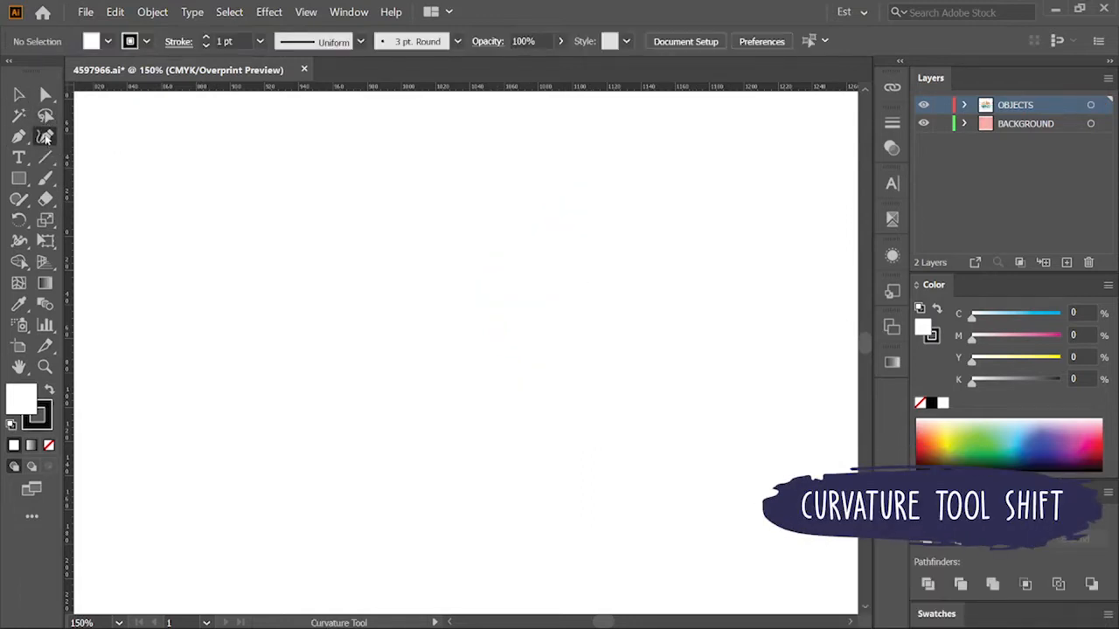
{"action": "left_click", "coordinate": [515, 173]}
{"action": "left_click", "coordinate": [508, 248]}
{"action": "left_click", "coordinate": [597, 292]}
{"action": "left_click", "coordinate": [686, 232]}
{"action": "left_click", "coordinate": [650, 210]}
{"action": "left_click", "coordinate": [592, 246]}
{"action": "left_click", "coordinate": [552, 186]}
{"action": "left_click", "coordinate": [515, 173]}
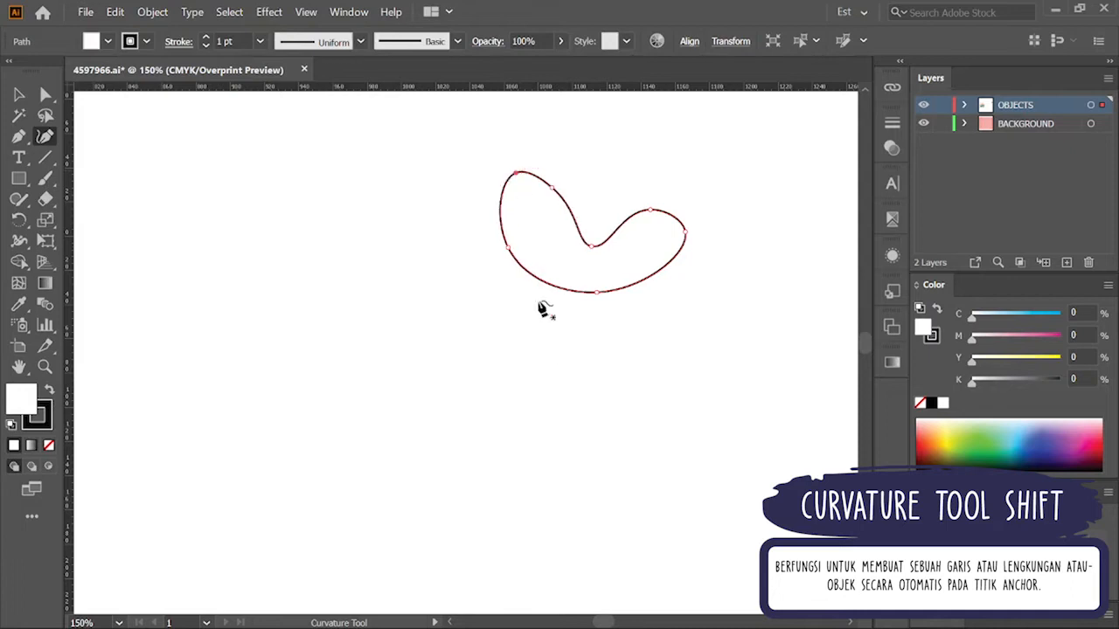
Step: Draw a closed four-point rounded shape below the heart-like one with the Curvature tool
{"action": "left_click", "coordinate": [475, 374]}
{"action": "left_click", "coordinate": [602, 376]}
{"action": "left_click", "coordinate": [578, 459]}
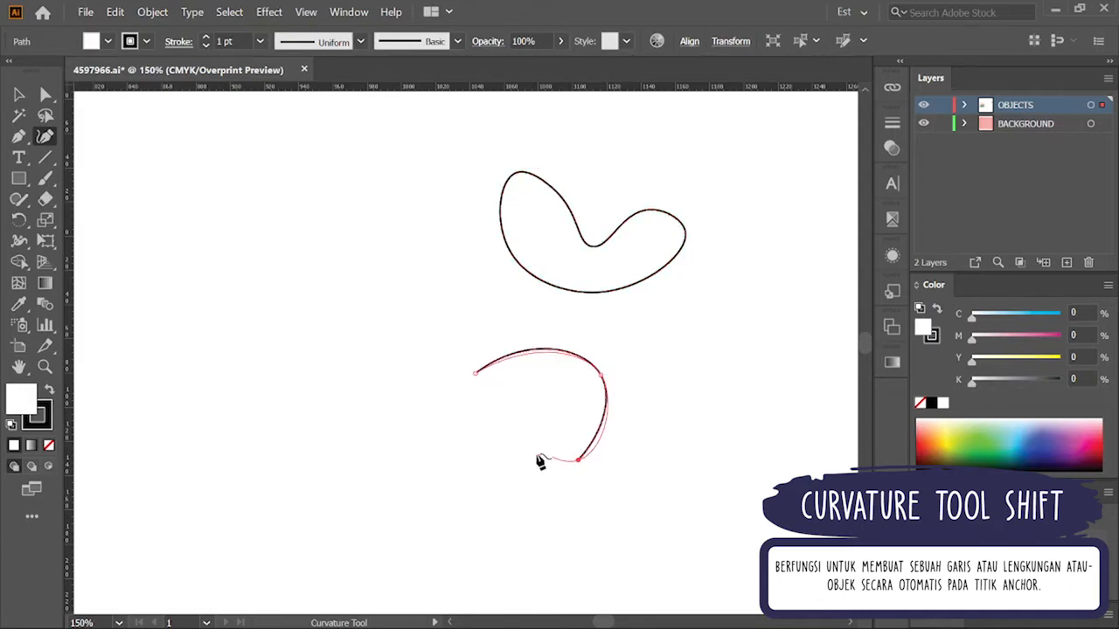
{"action": "left_click", "coordinate": [461, 423]}
{"action": "left_click", "coordinate": [476, 374]}
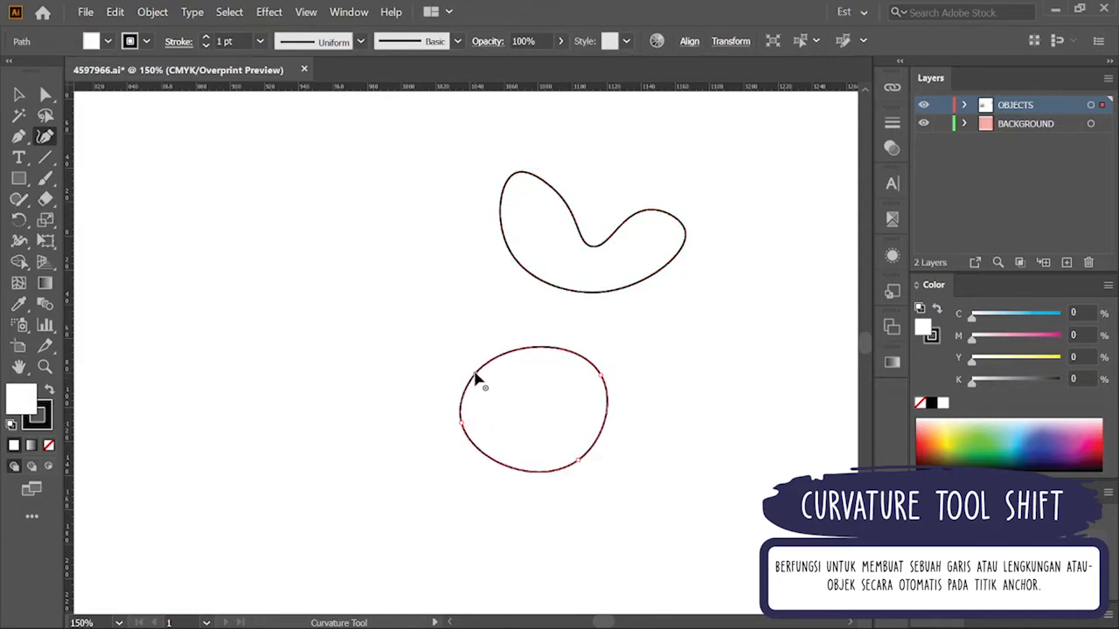
Step: Draw a smaller closed four-point oval to the left of the heart-like shape with the Curvature tool
{"action": "left_click_drag", "start_coordinate": [19, 139], "coordinate": [88, 143]}
{"action": "left_click", "coordinate": [45, 137]}
{"action": "left_click", "coordinate": [427, 214]}
{"action": "left_click", "coordinate": [437, 262]}
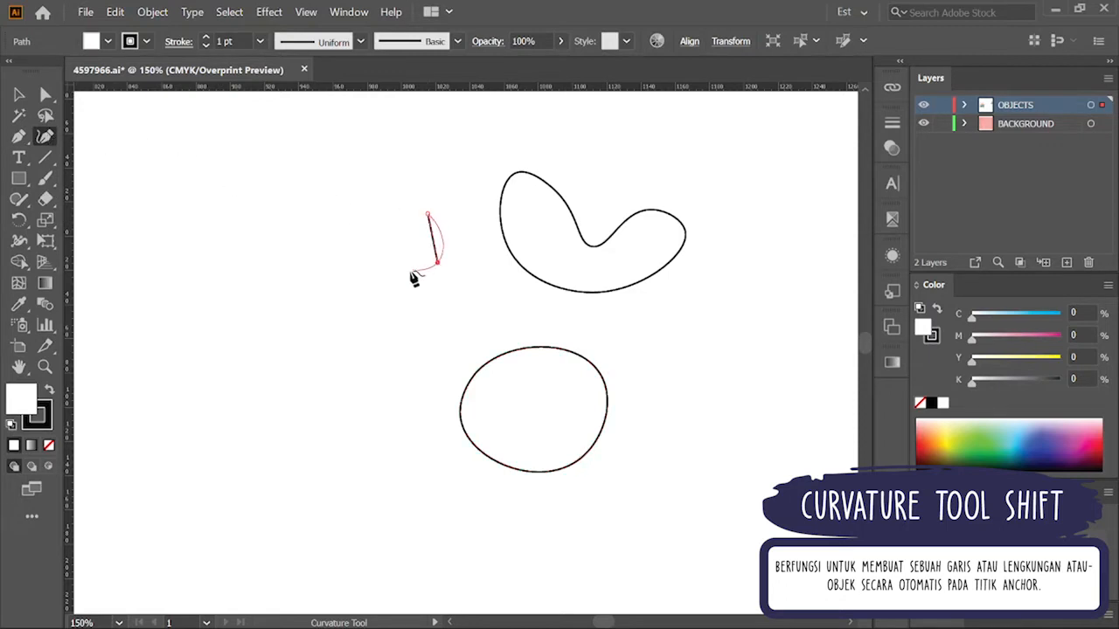
{"action": "left_click", "coordinate": [373, 260]}
{"action": "left_click", "coordinate": [381, 193]}
{"action": "left_click", "coordinate": [426, 215]}
Step: Draw a small closed straight-sided rectangle below and left of the small oval with the Pen tool
{"action": "left_click_drag", "start_coordinate": [19, 136], "coordinate": [77, 148]}
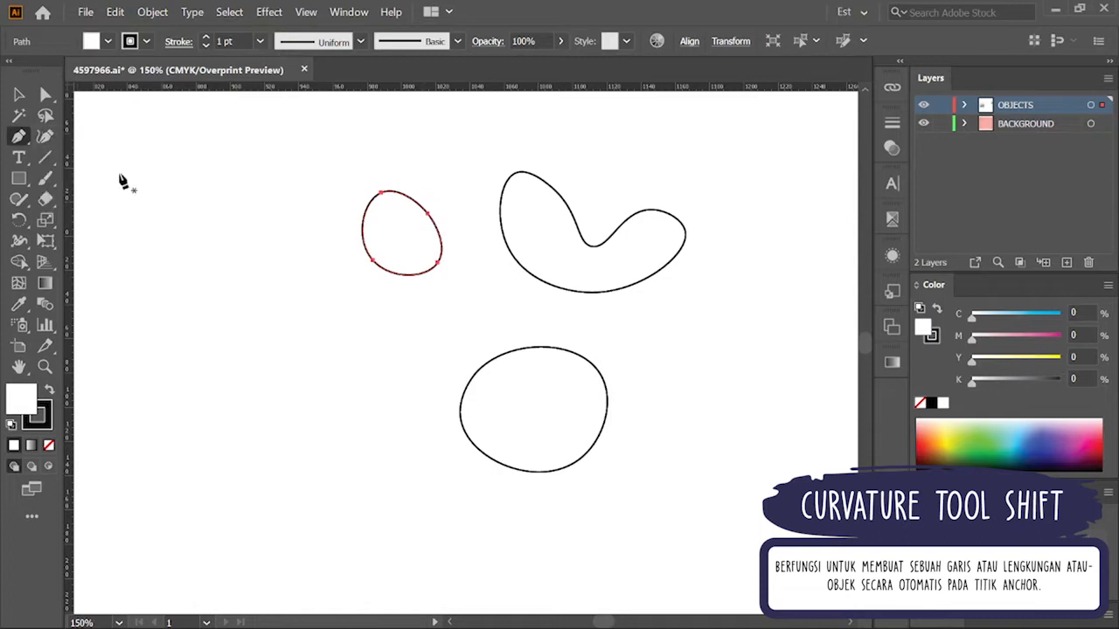
{"action": "left_click", "coordinate": [277, 358]}
{"action": "left_click", "coordinate": [317, 358]}
{"action": "left_click", "coordinate": [317, 308]}
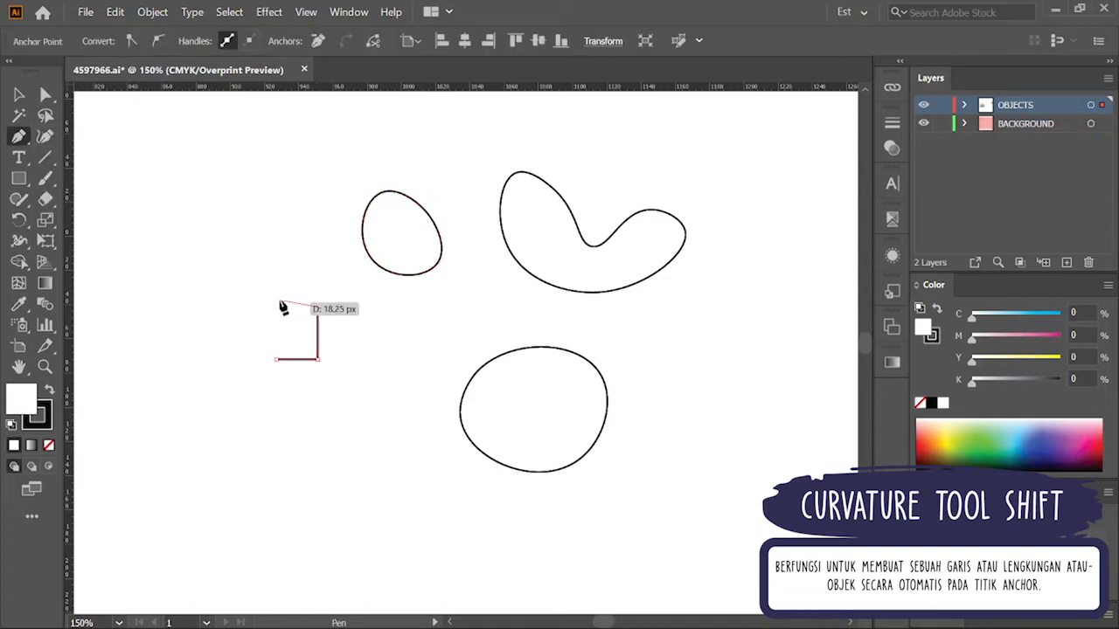
{"action": "left_click", "coordinate": [275, 307]}
{"action": "left_click", "coordinate": [276, 358]}
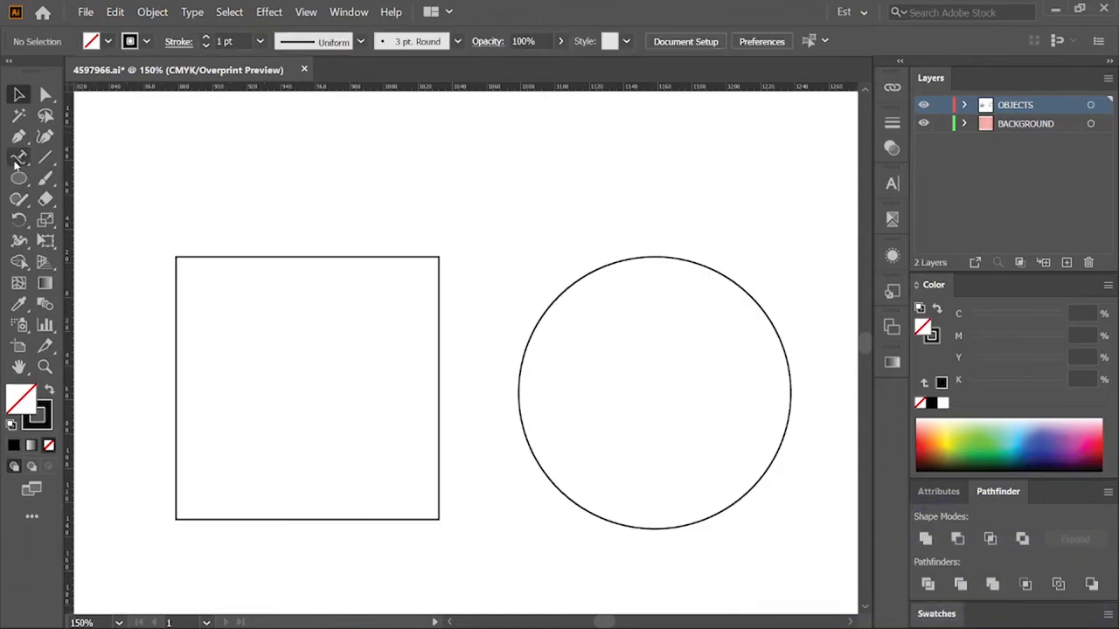
Step: Add the point text "Texttt" above the square and circle with the Type tool
{"action": "left_click_drag", "start_coordinate": [15, 162], "coordinate": [108, 164]}
{"action": "left_click", "coordinate": [418, 149]}
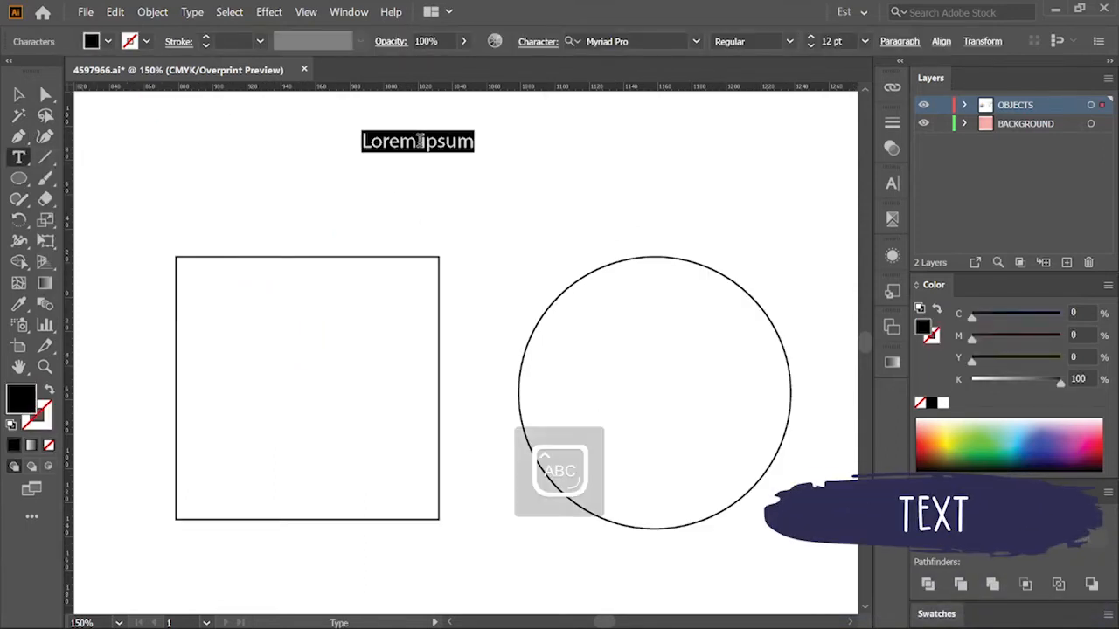
{"action": "type", "text": "Texttt"}
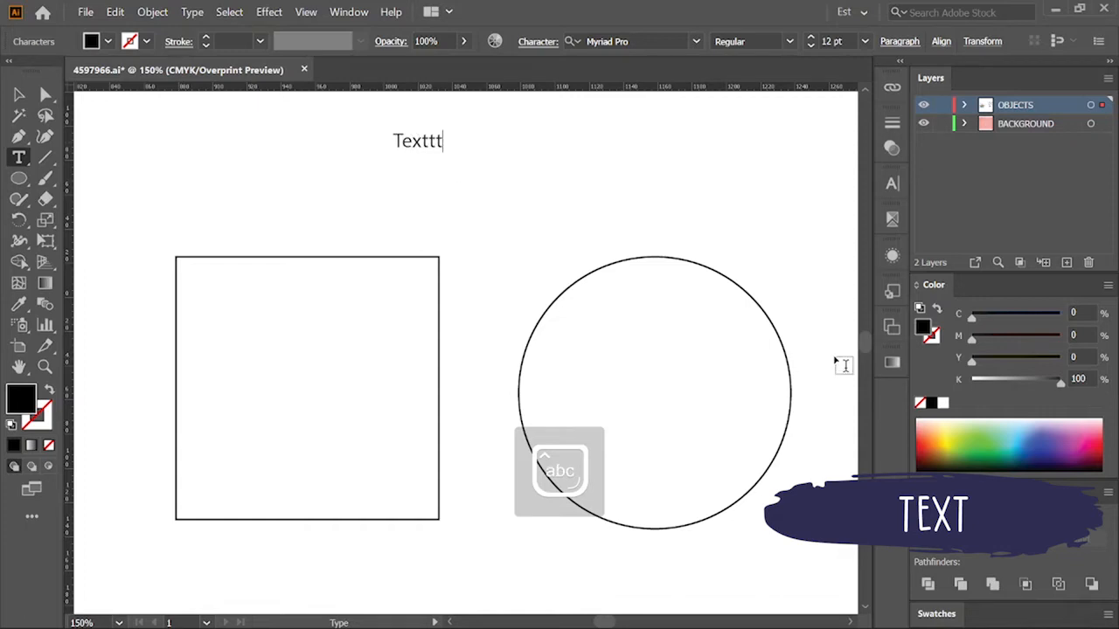
Step: Convert the square into a text area filled with Lorem ipsum placeholder text using the Area Type tool
{"action": "left_click_drag", "start_coordinate": [43, 157], "coordinate": [103, 180]}
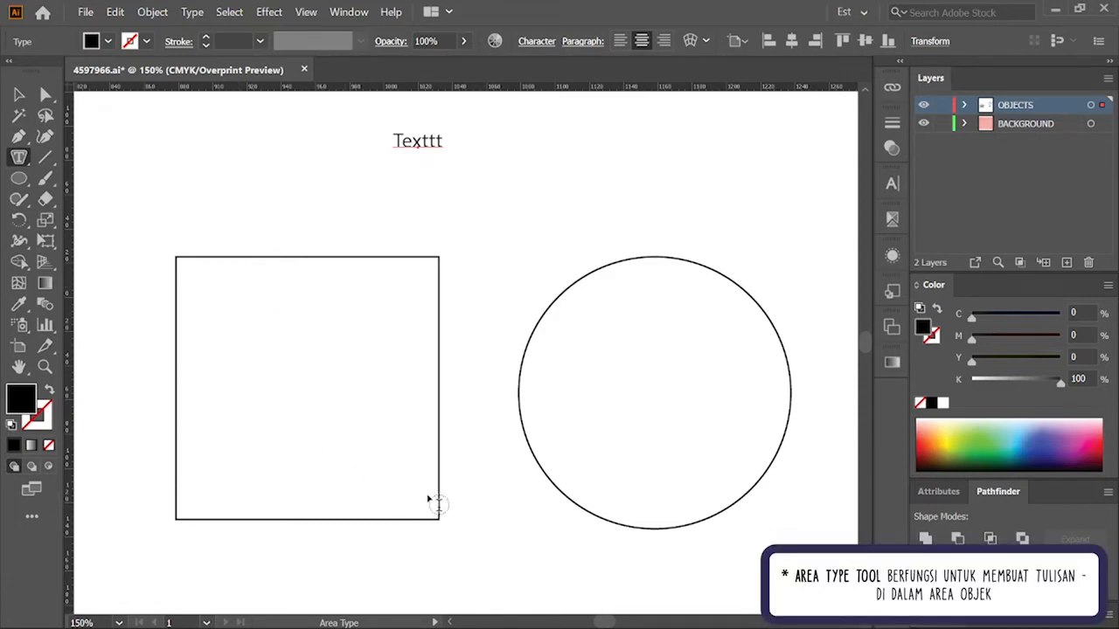
{"action": "left_click", "coordinate": [198, 253]}
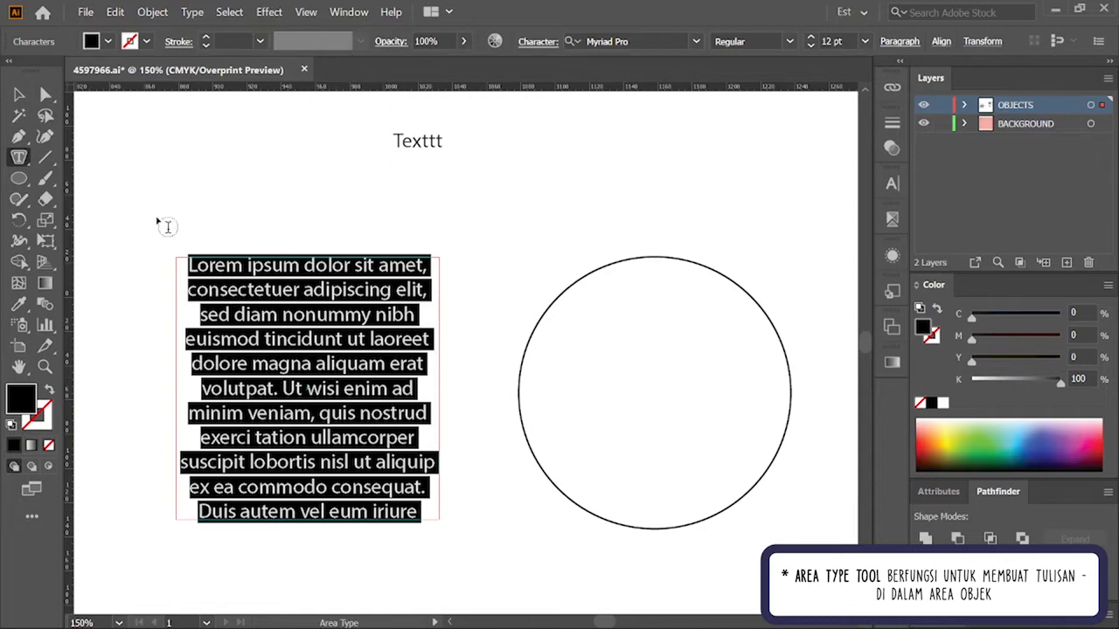
{"action": "left_click", "coordinate": [310, 311]}
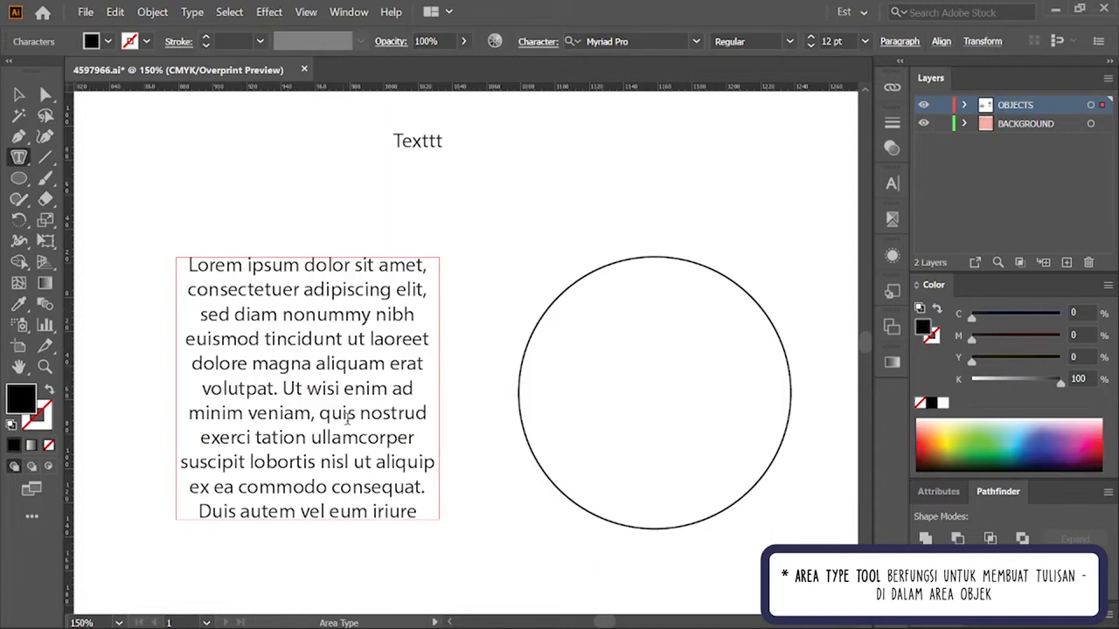
Step: Run Lorem ipsum placeholder text around the circle's outline with the Type on a Path tool and deselect it
{"action": "left_click", "coordinate": [18, 157]}
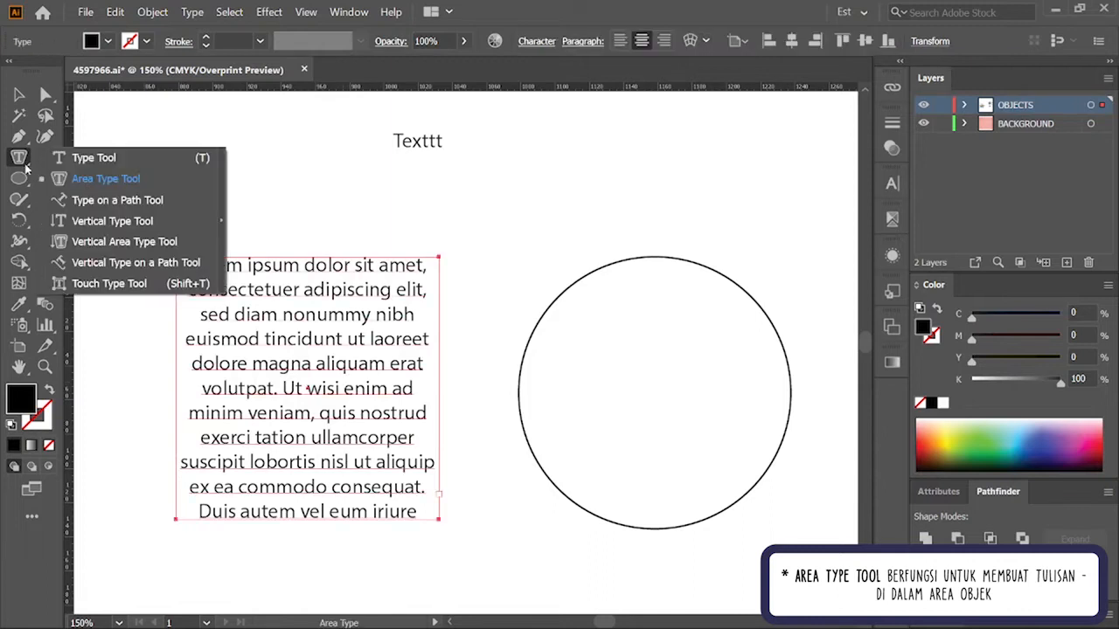
{"action": "left_click", "coordinate": [116, 200]}
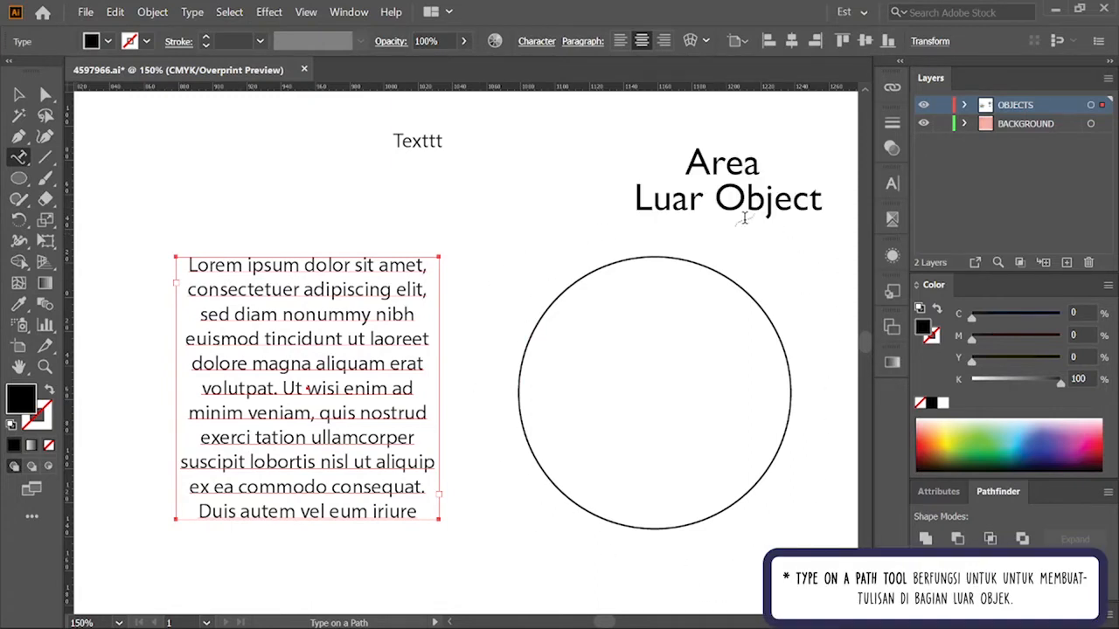
{"action": "left_click", "coordinate": [642, 253]}
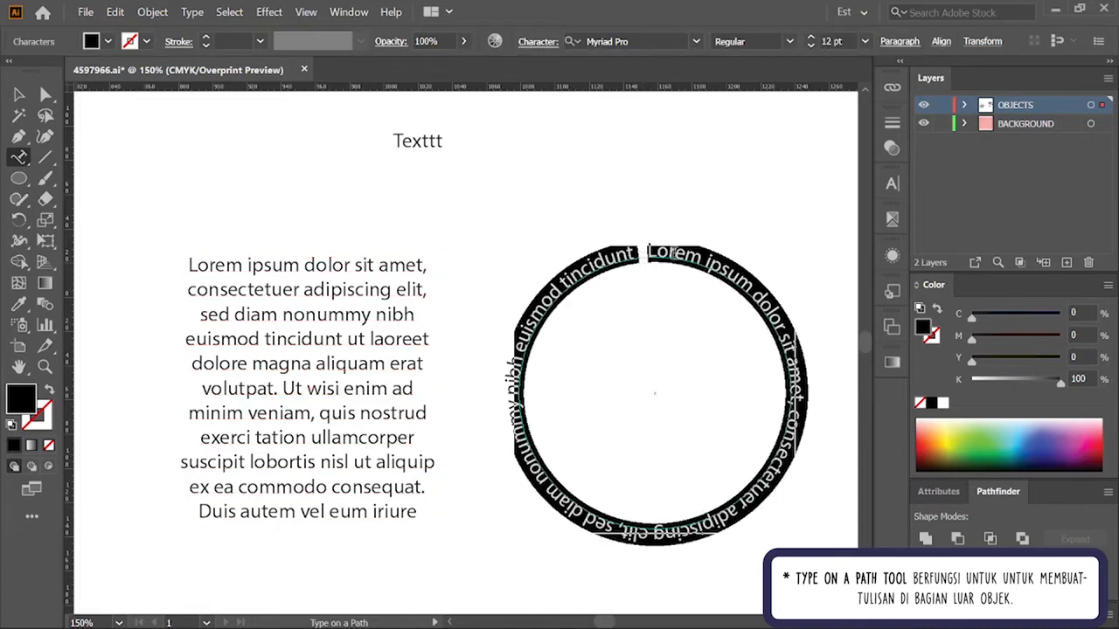
{"action": "left_click", "coordinate": [18, 93]}
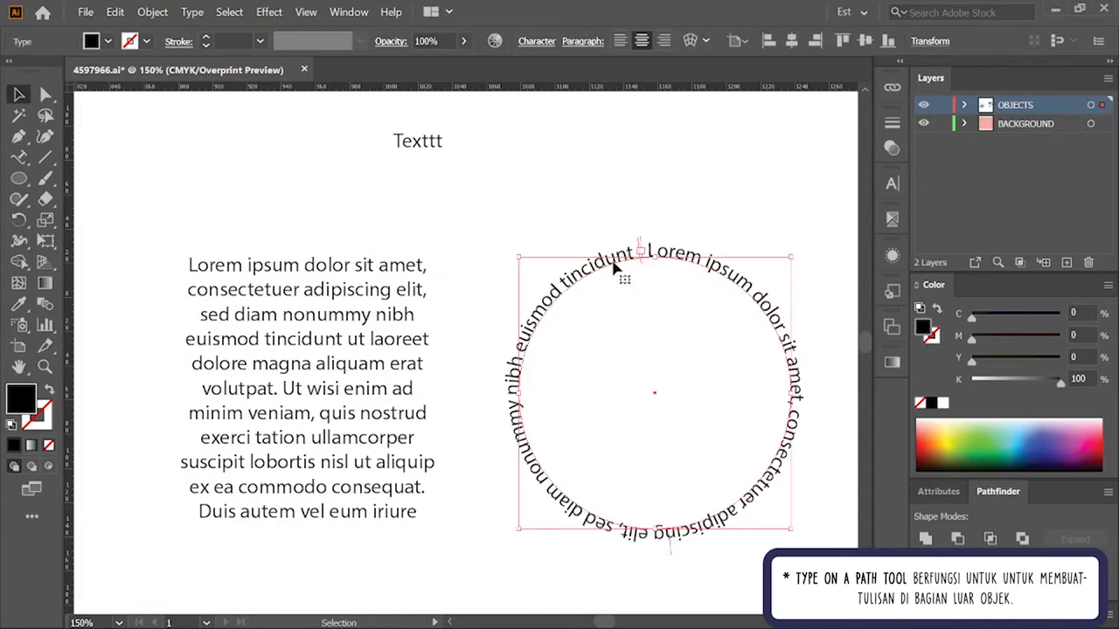
{"action": "left_click", "coordinate": [624, 166]}
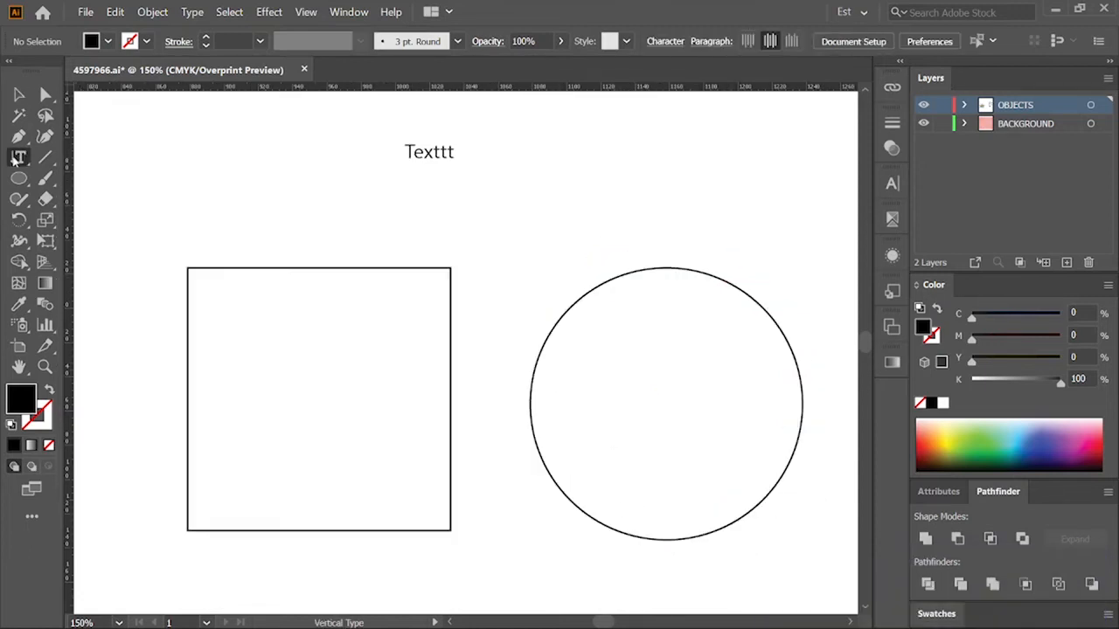
Step: Fill the square with vertically set Lorem ipsum placeholder text using the Vertical Type tool
{"action": "right_click", "coordinate": [15, 160]}
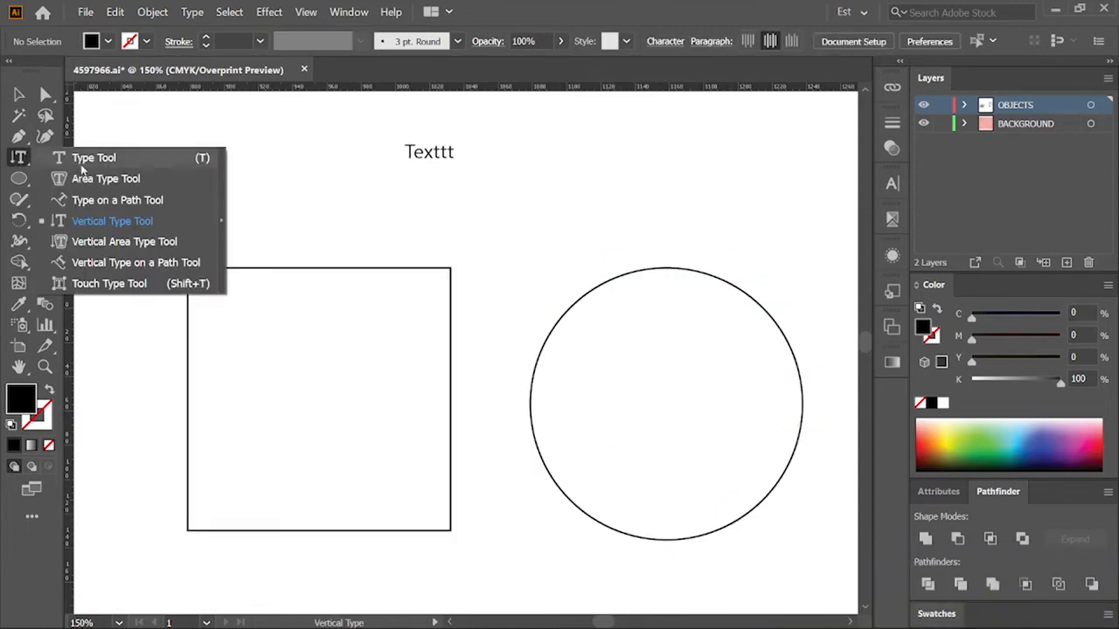
{"action": "left_click", "coordinate": [136, 223]}
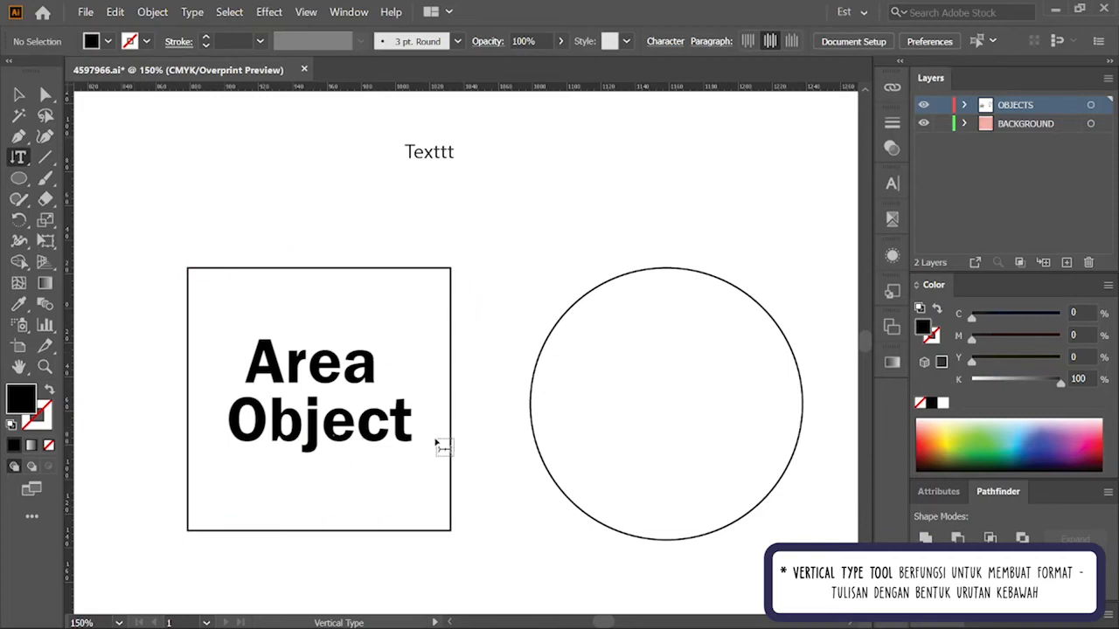
{"action": "left_click", "coordinate": [327, 271]}
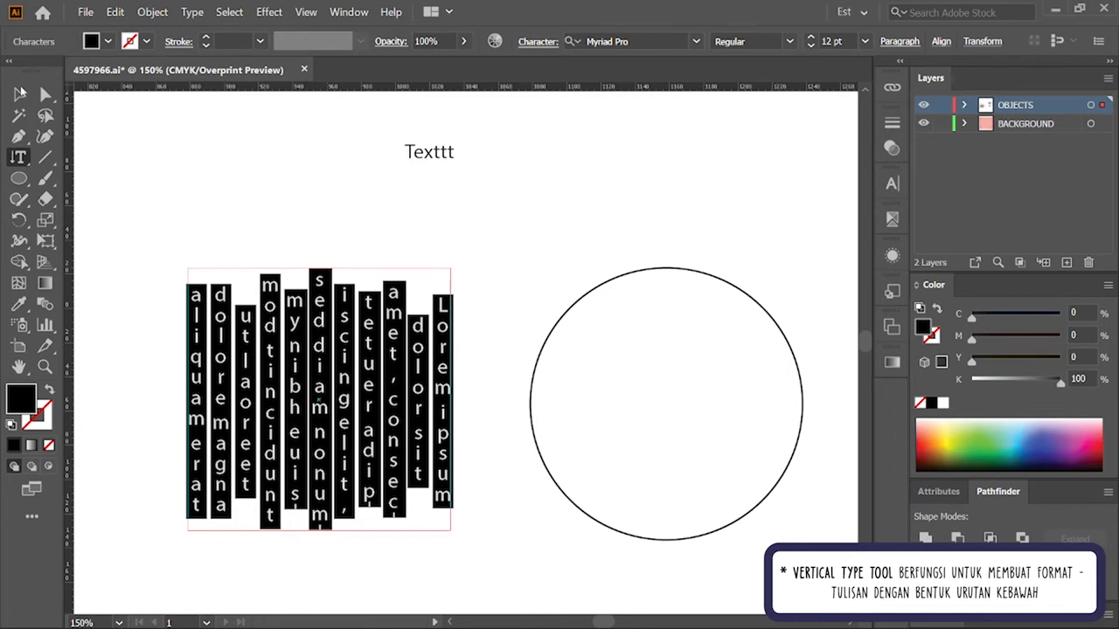
{"action": "left_click", "coordinate": [19, 93]}
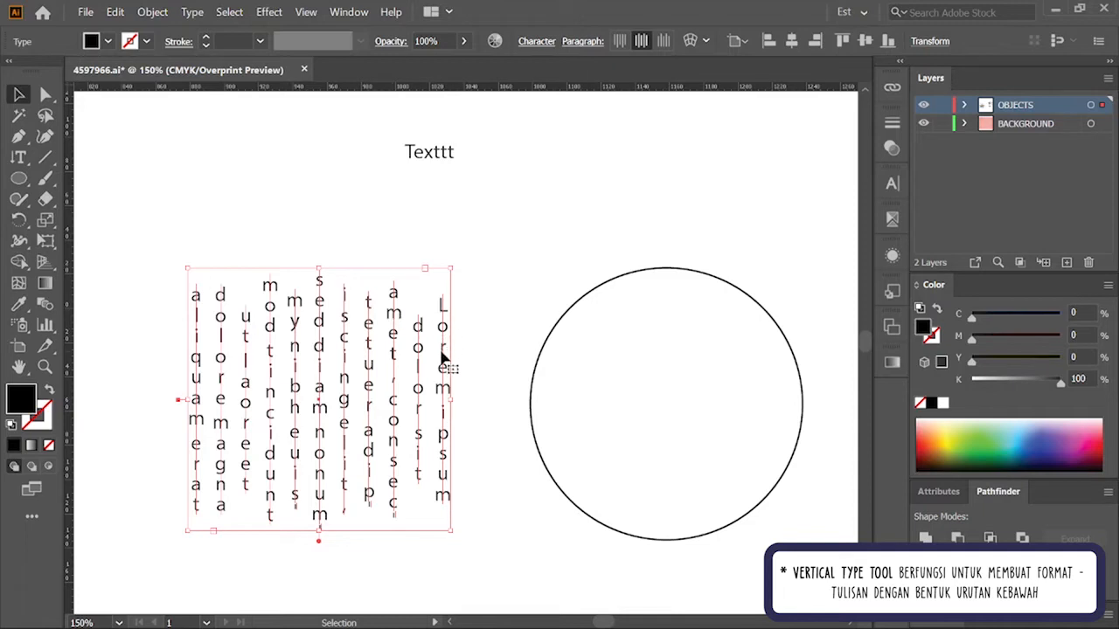
Step: Run Lorem ipsum placeholder text around the circle's outline with the Vertical Type on a Path tool
{"action": "left_click", "coordinate": [19, 157]}
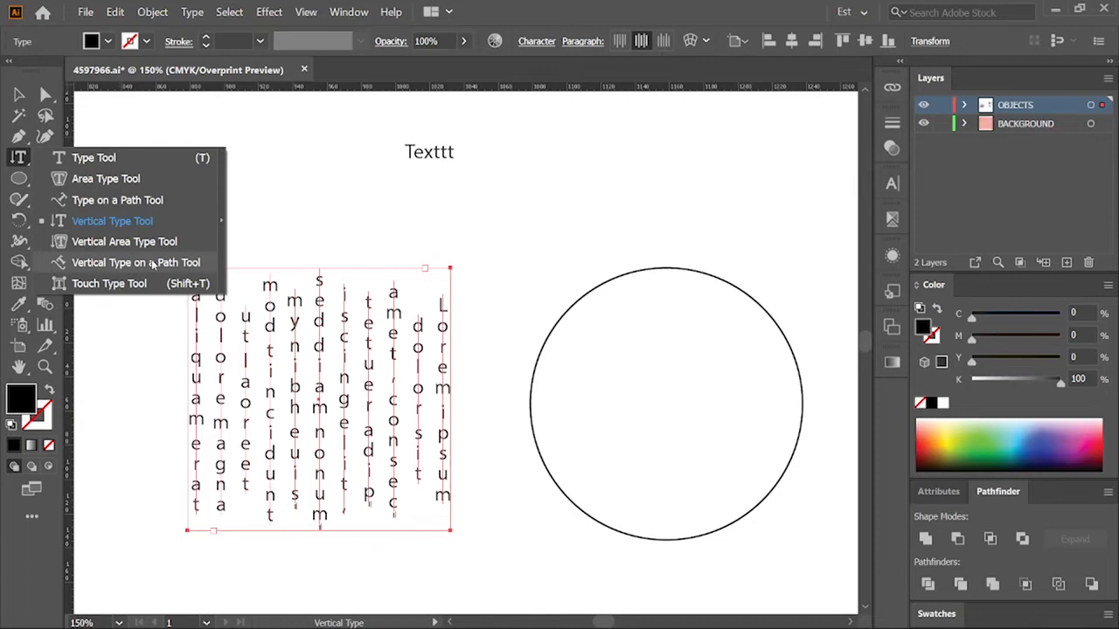
{"action": "left_click", "coordinate": [163, 266]}
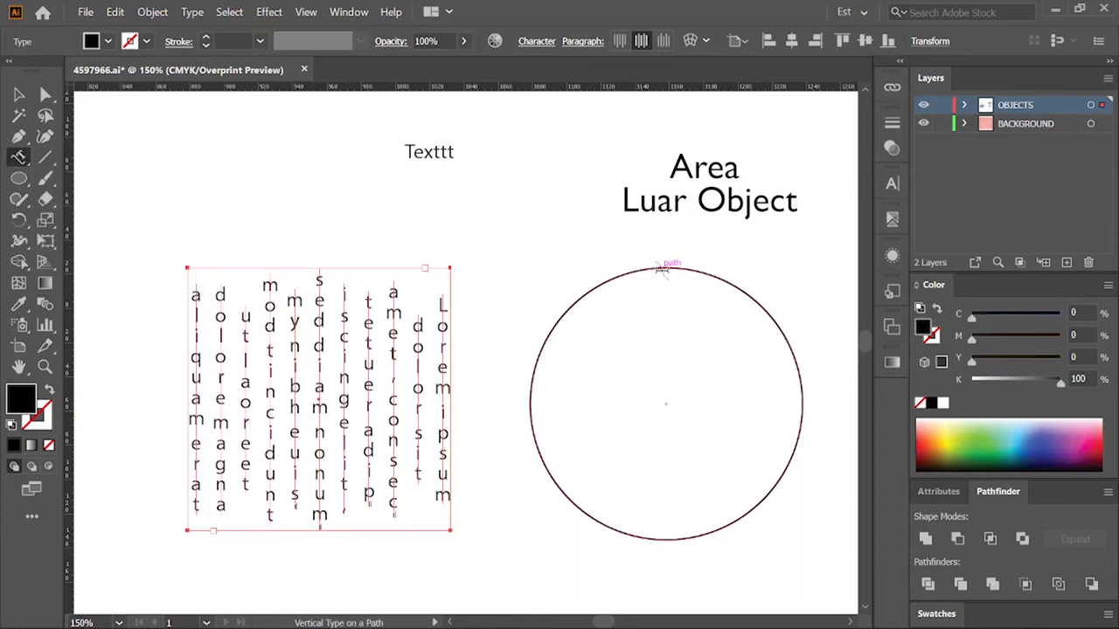
{"action": "left_click", "coordinate": [666, 266]}
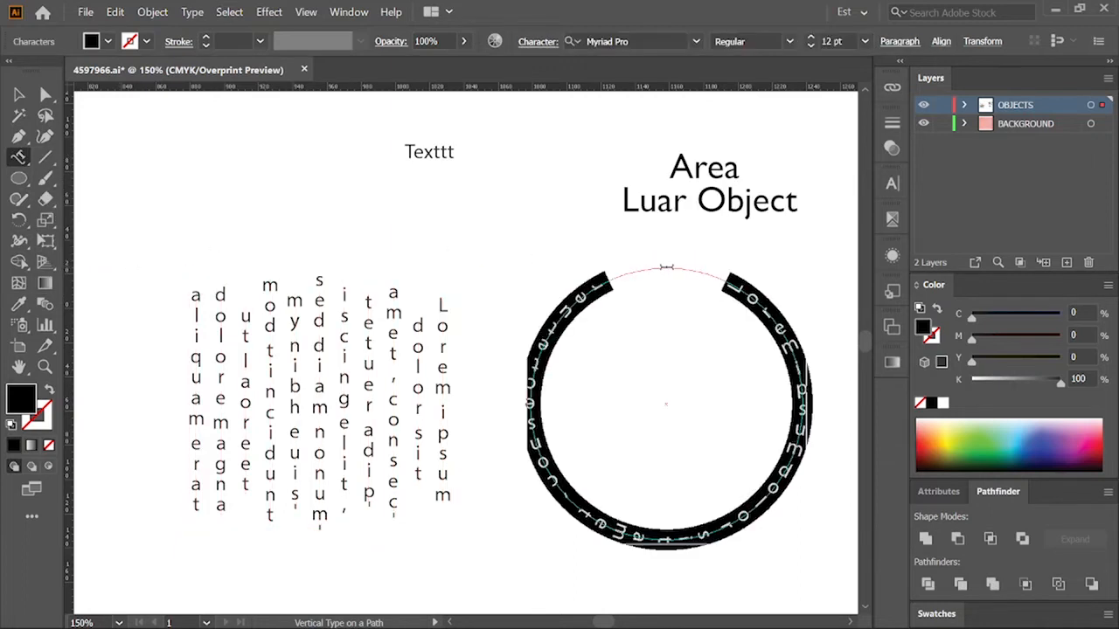
{"action": "left_click", "coordinate": [18, 94]}
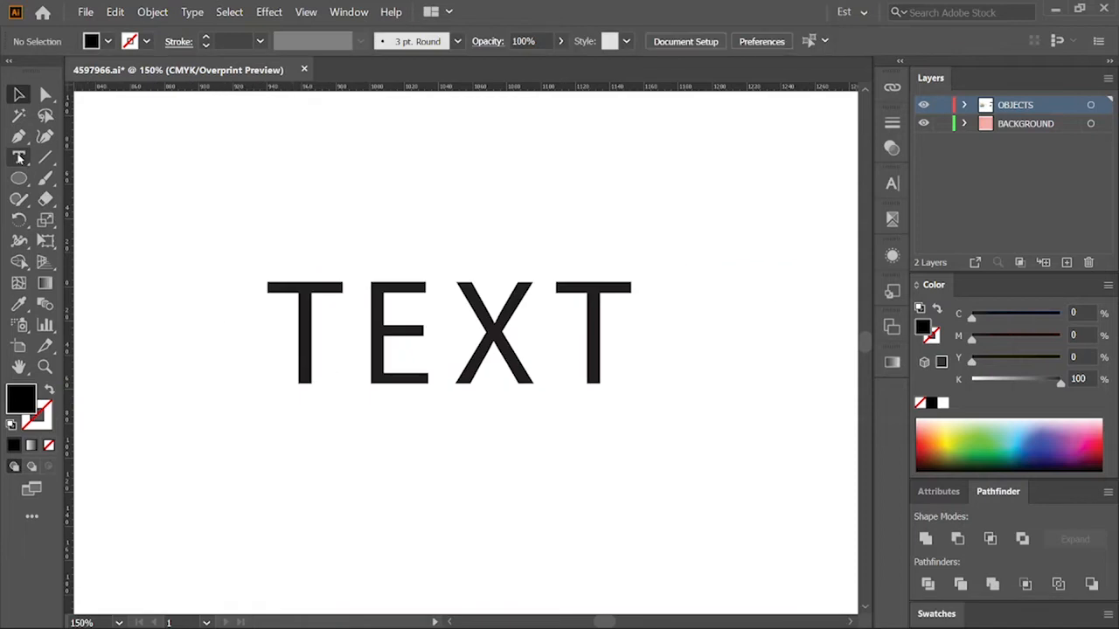
Step: Reposition the final T, the X and the E of "TEXT" individually with the Touch Type tool, and resize the E
{"action": "left_click", "coordinate": [19, 157]}
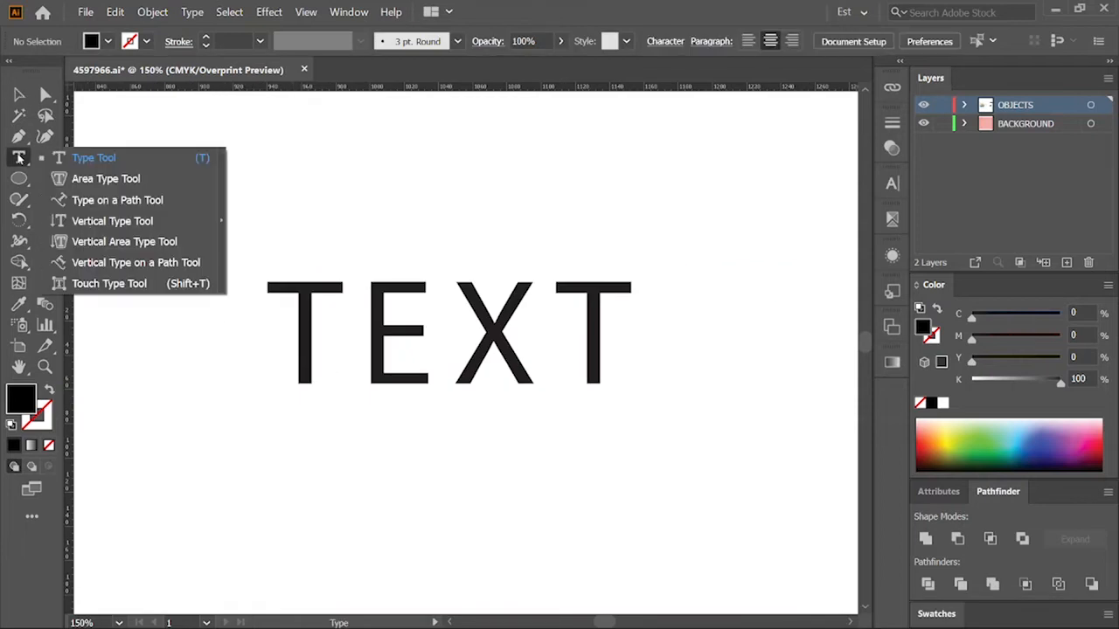
{"action": "left_click", "coordinate": [109, 283]}
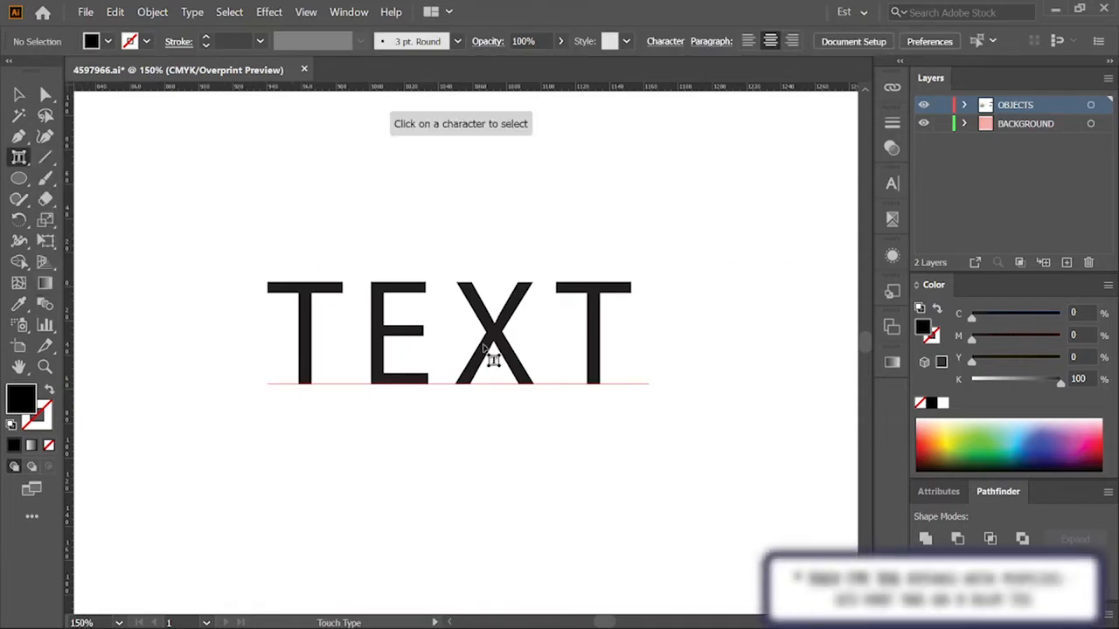
{"action": "left_click_drag", "start_coordinate": [600, 342], "coordinate": [713, 279]}
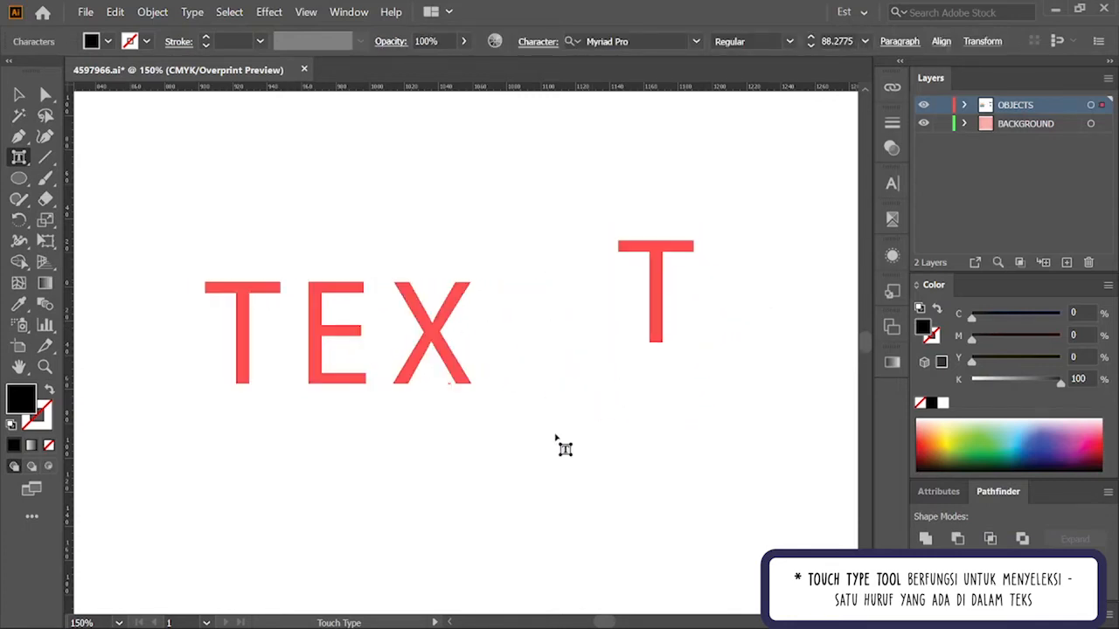
{"action": "left_click", "coordinate": [450, 372]}
{"action": "left_click_drag", "start_coordinate": [464, 374], "coordinate": [581, 410]}
{"action": "left_click", "coordinate": [297, 328]}
{"action": "left_click_drag", "start_coordinate": [298, 327], "coordinate": [380, 420]}
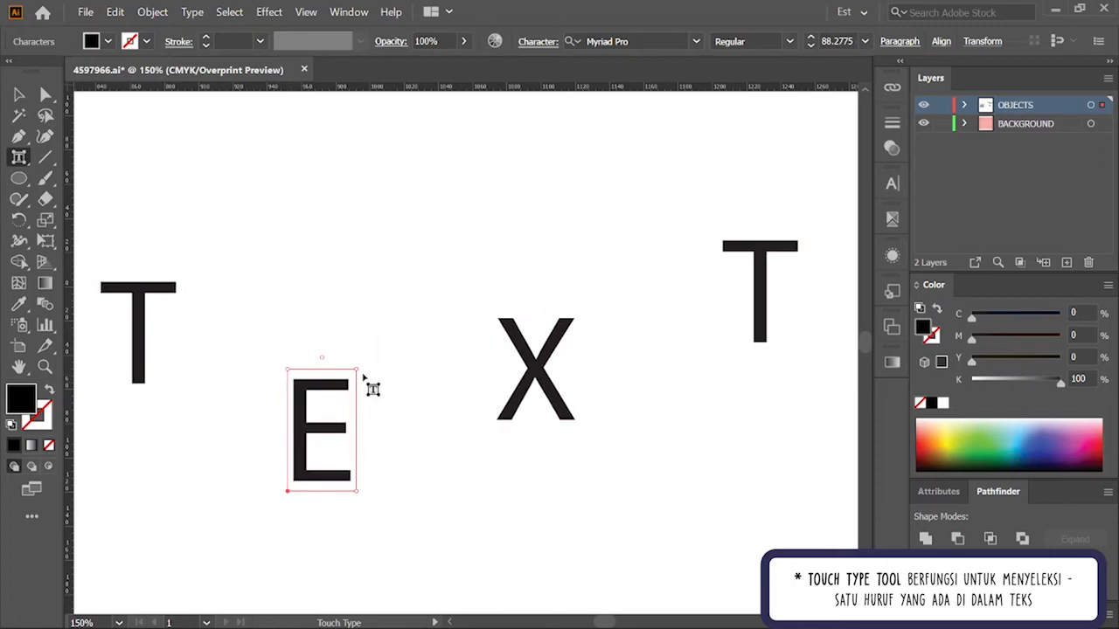
{"action": "left_click_drag", "start_coordinate": [354, 369], "coordinate": [379, 371]}
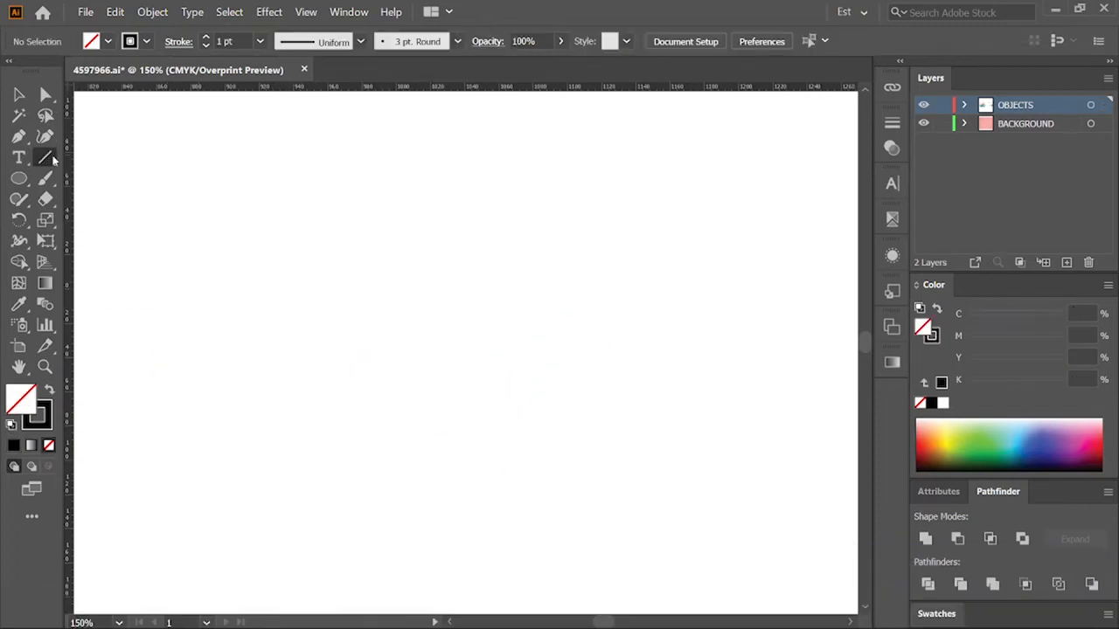
Step: Draw a straight horizontal line across the upper part of the blank canvas with the Line Segment tool
{"action": "left_click", "coordinate": [45, 157]}
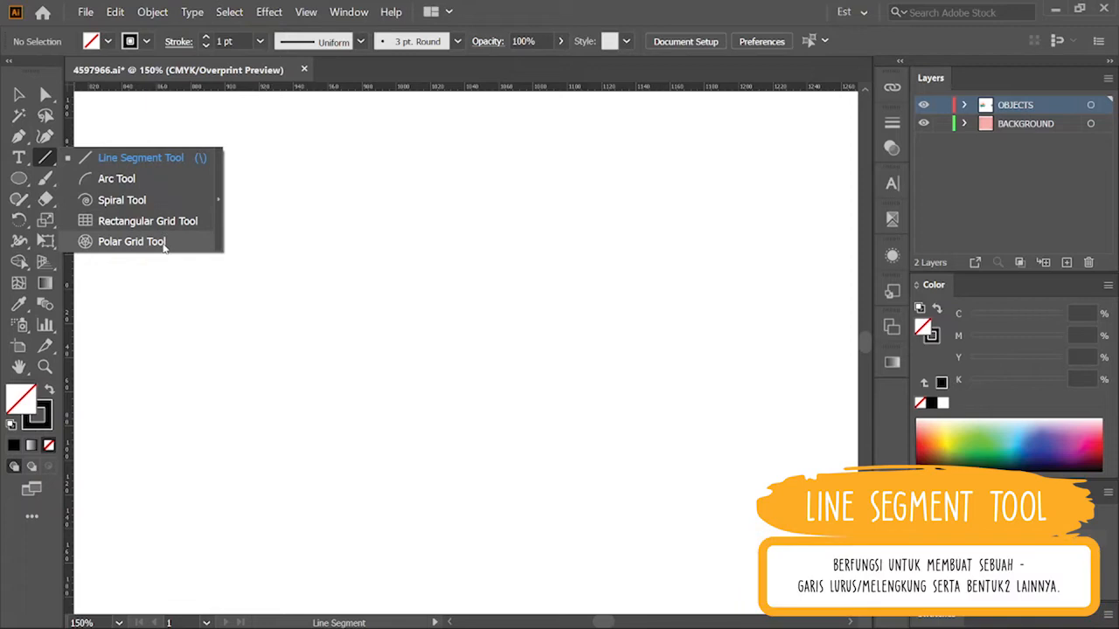
{"action": "left_click", "coordinate": [163, 162]}
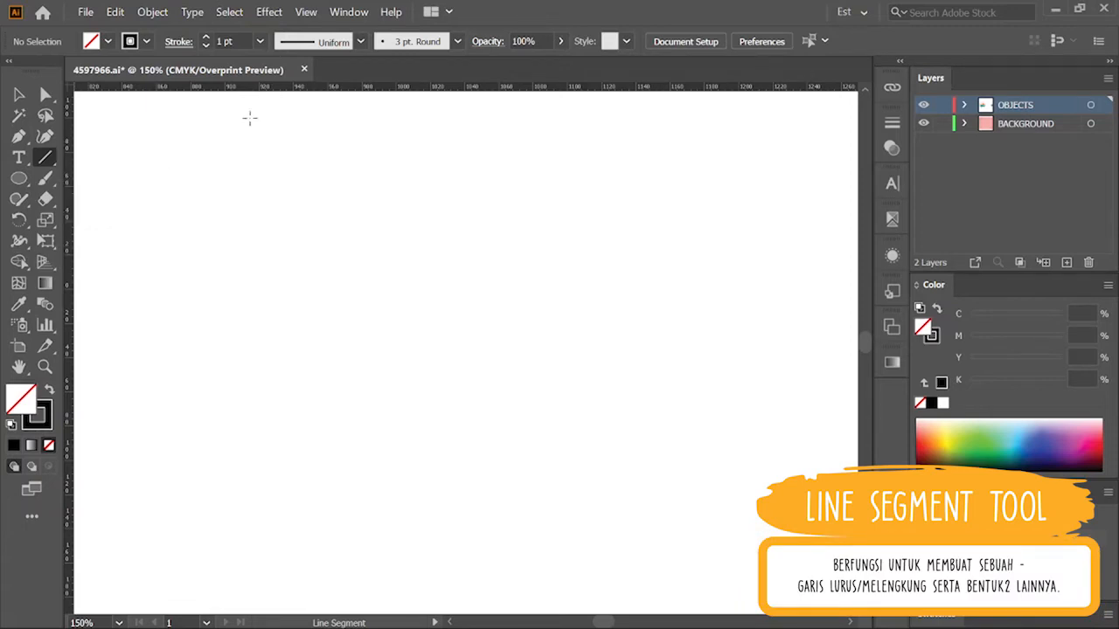
{"action": "left_click_drag", "start_coordinate": [294, 132], "coordinate": [588, 153]}
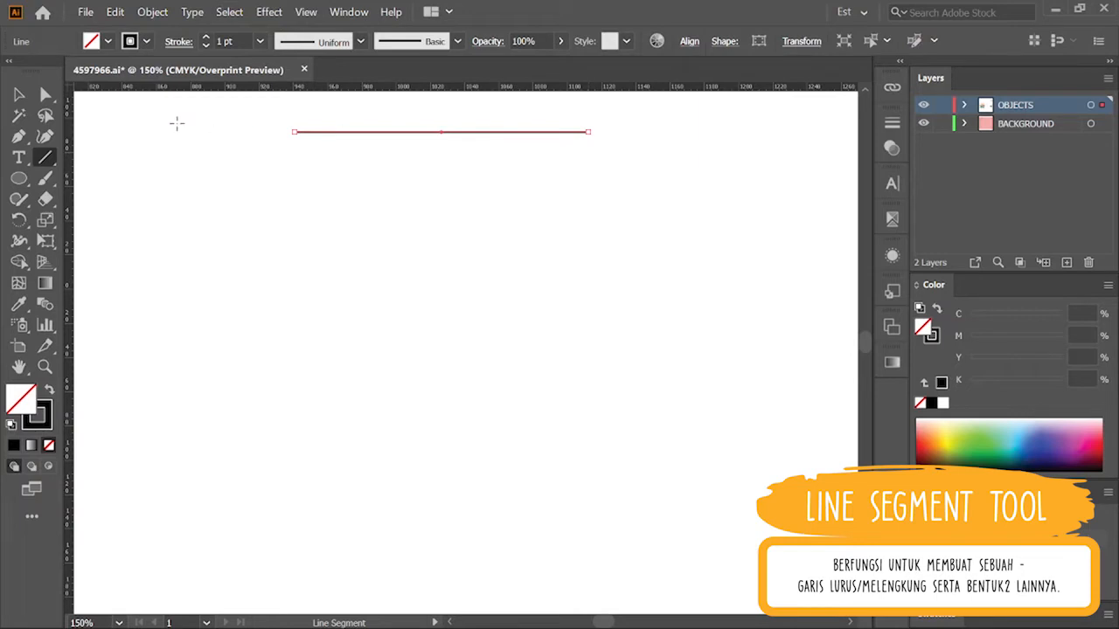
Step: Draw two arcs side by side below the horizontal line with the Arc tool
{"action": "left_click", "coordinate": [48, 160]}
{"action": "left_click", "coordinate": [87, 178]}
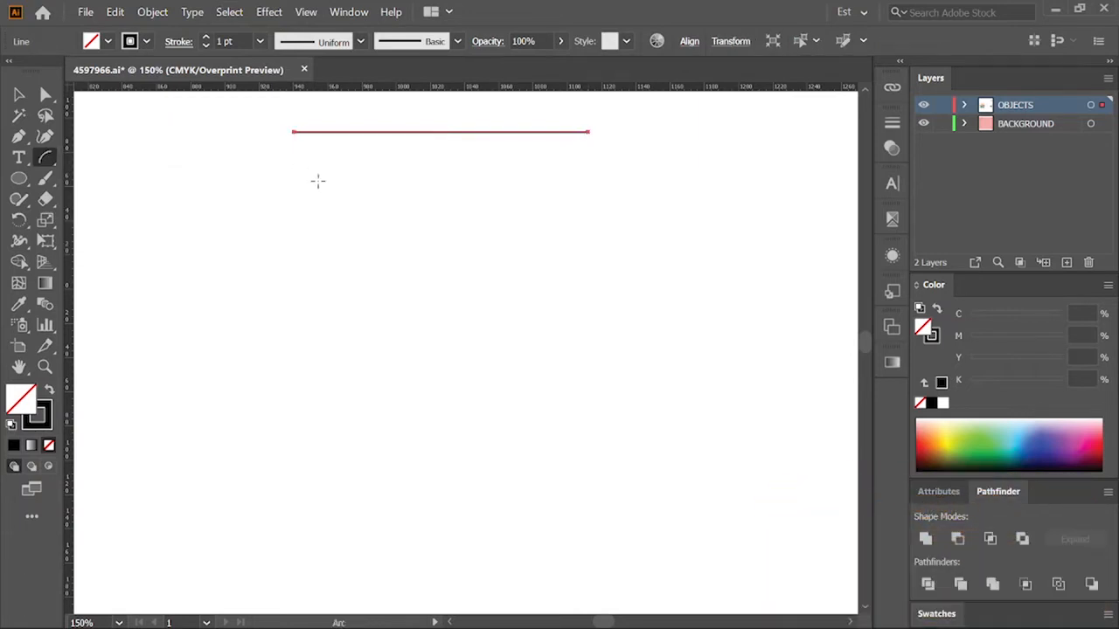
{"action": "left_click_drag", "start_coordinate": [324, 211], "coordinate": [399, 276]}
{"action": "left_click_drag", "start_coordinate": [431, 196], "coordinate": [527, 262]}
Step: Draw two spirals side by side below the arcs with the Spiral tool
{"action": "left_click_drag", "start_coordinate": [44, 160], "coordinate": [100, 200]}
{"action": "left_click_drag", "start_coordinate": [335, 377], "coordinate": [381, 407]}
{"action": "left_click_drag", "start_coordinate": [455, 371], "coordinate": [494, 398]}
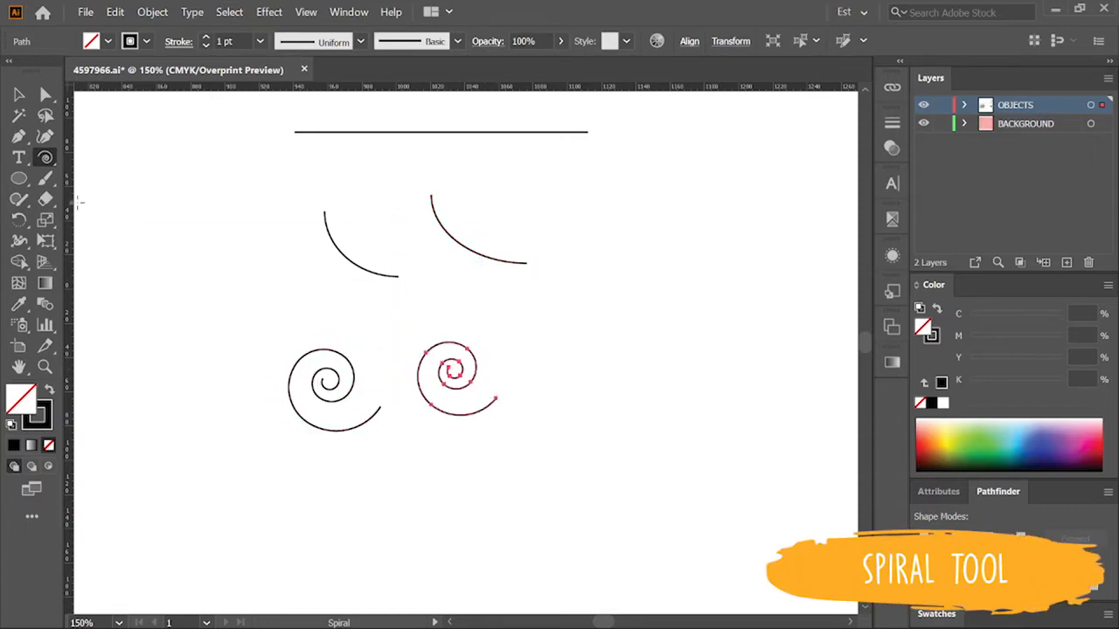
Step: Draw a rectangular grid below the spirals and a polar grid beside it, moving the polar grid slightly closer and deselecting it
{"action": "left_click_drag", "start_coordinate": [48, 162], "coordinate": [94, 219]}
{"action": "left_click_drag", "start_coordinate": [330, 491], "coordinate": [529, 595]}
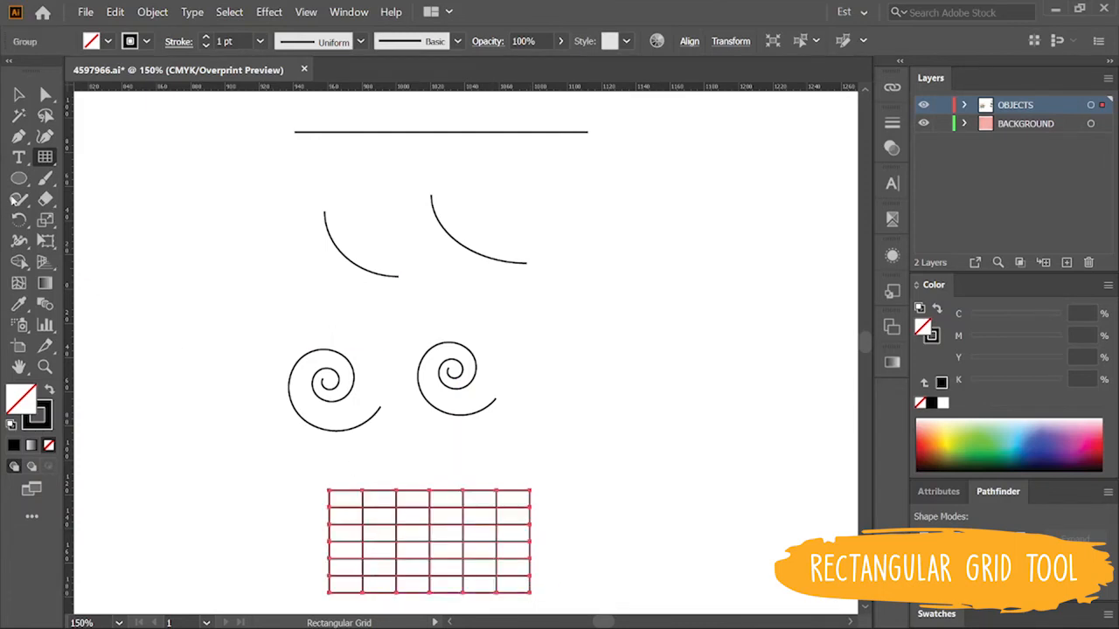
{"action": "left_click_drag", "start_coordinate": [50, 154], "coordinate": [105, 240]}
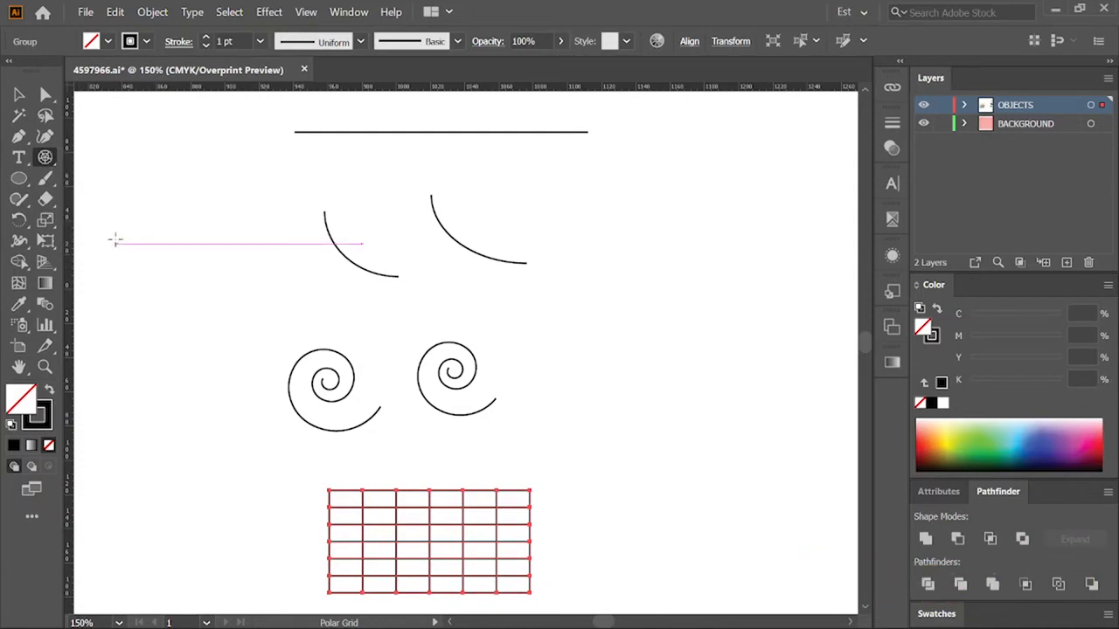
{"action": "left_click_drag", "start_coordinate": [690, 500], "coordinate": [793, 600]}
{"action": "key", "text": "v"}
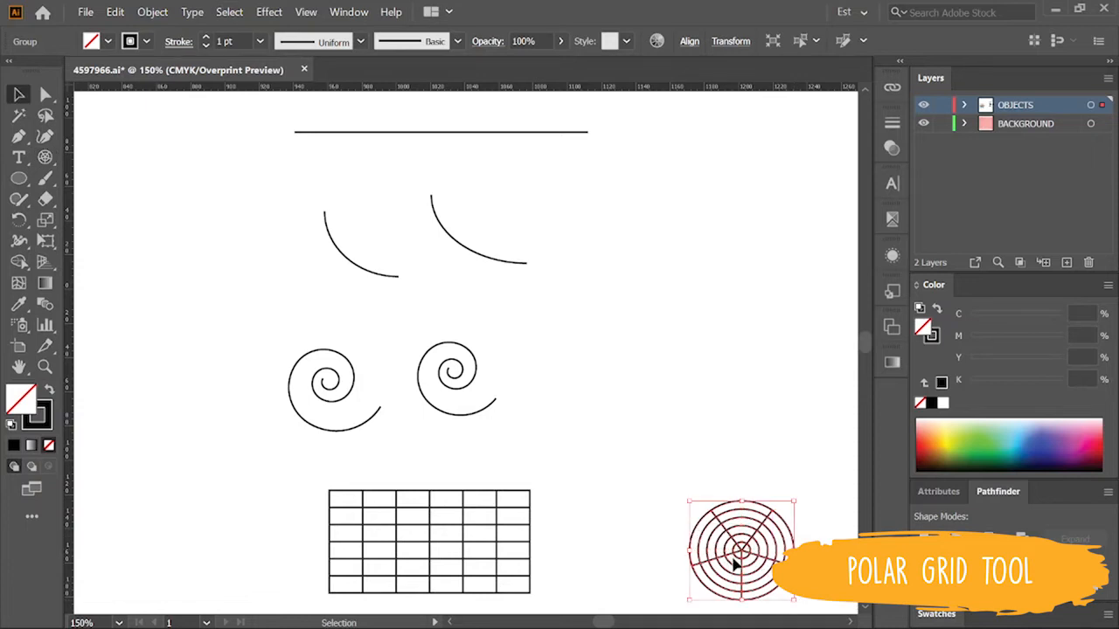
{"action": "left_click_drag", "start_coordinate": [728, 554], "coordinate": [682, 546]}
{"action": "left_click", "coordinate": [715, 456]}
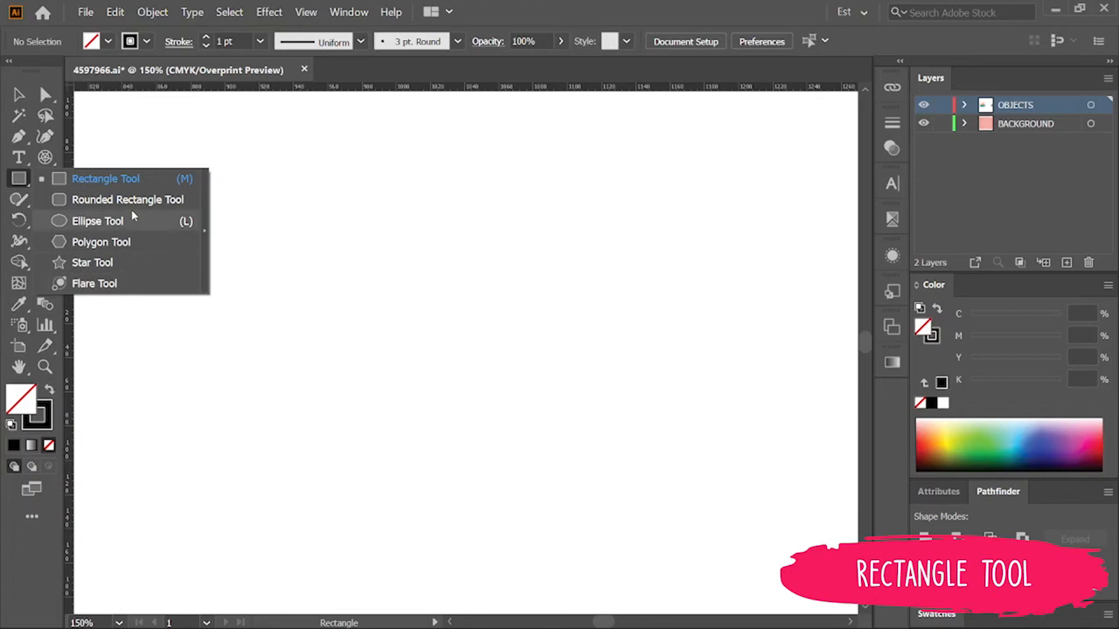
Step: Draw a square with the Rectangle tool and a rounded square beside it with the Rounded Rectangle tool
{"action": "left_click", "coordinate": [131, 182]}
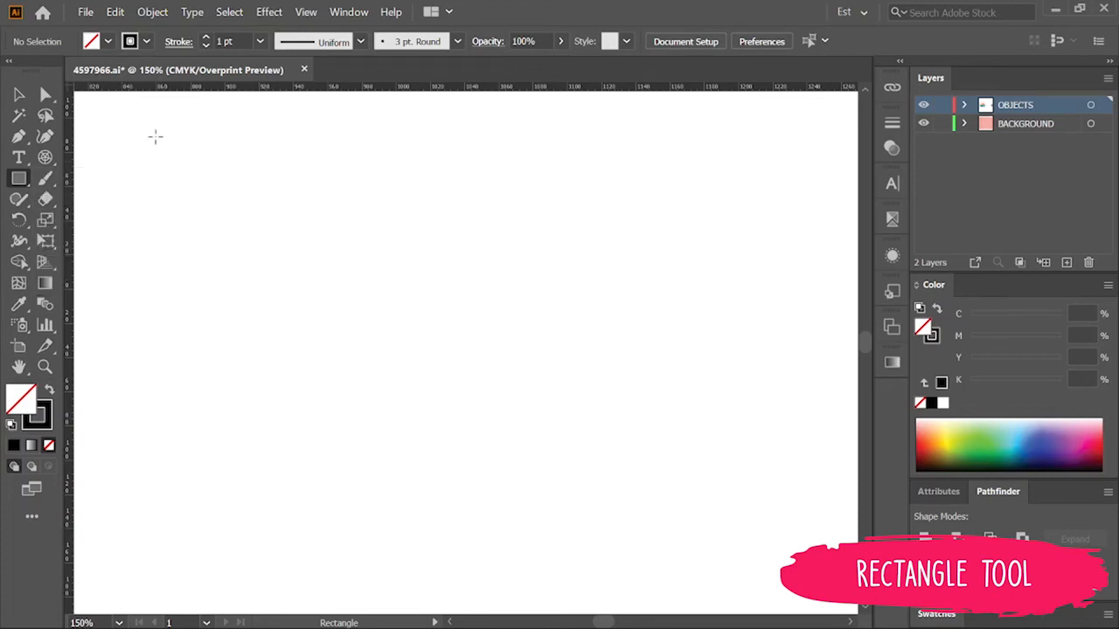
{"action": "left_click_drag", "start_coordinate": [155, 136], "coordinate": [247, 226]}
{"action": "left_click", "coordinate": [21, 179]}
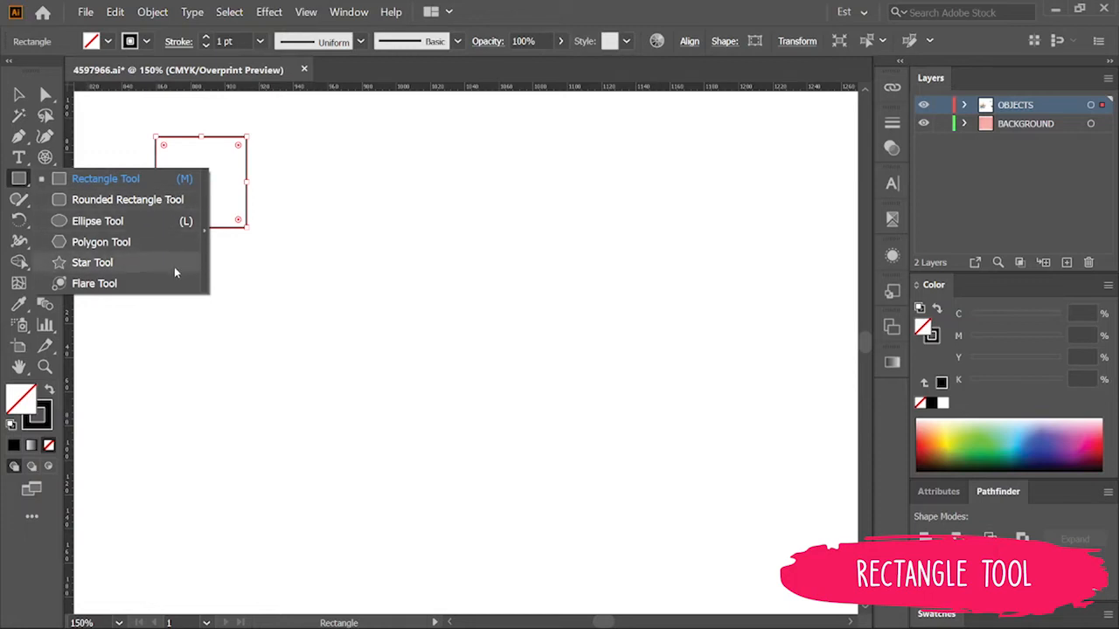
{"action": "left_click", "coordinate": [153, 200]}
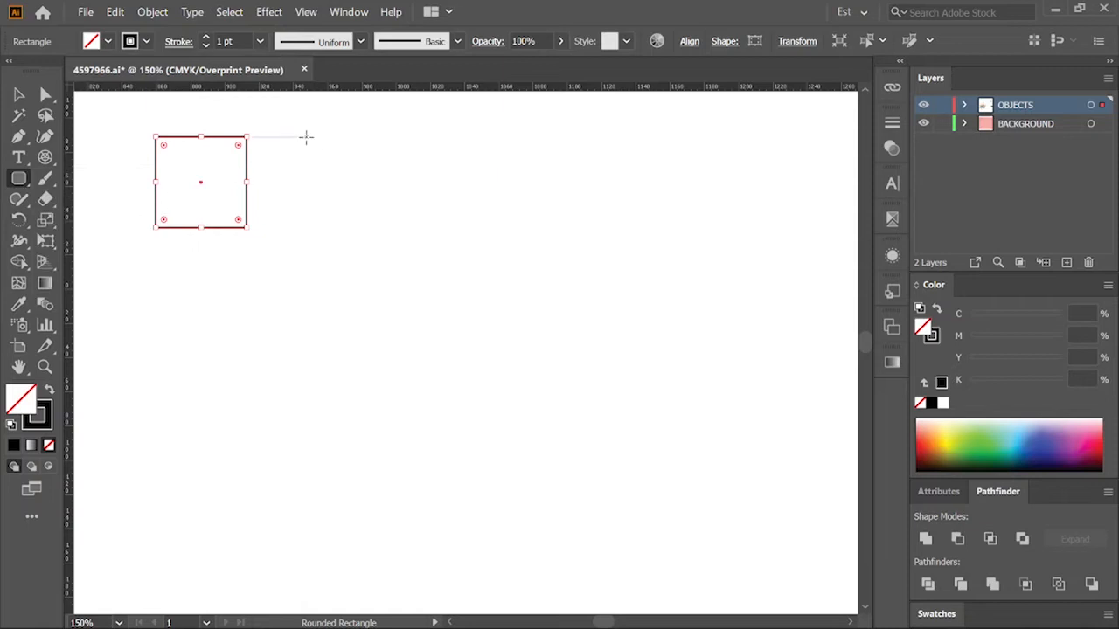
{"action": "mouse_move", "coordinate": [307, 136]}
{"action": "left_mouse_down"}
{"action": "mouse_move", "coordinate": [405, 227]}
{"action": "mouse_move", "coordinate": [378, 197]}
{"action": "left_mouse_up"}
{"action": "key", "text": "v"}
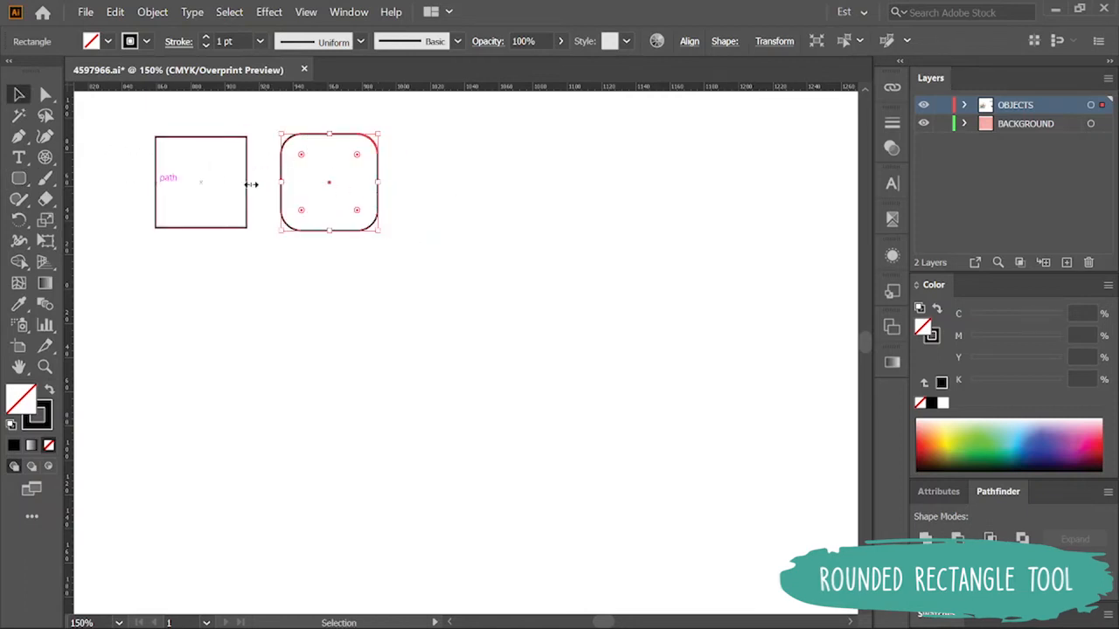
Step: Draw a circle below the square and a wide ellipse beside it with the Ellipse tool
{"action": "left_click_drag", "start_coordinate": [18, 177], "coordinate": [103, 220]}
{"action": "left_click_drag", "start_coordinate": [160, 285], "coordinate": [236, 370]}
{"action": "left_click_drag", "start_coordinate": [303, 300], "coordinate": [398, 364]}
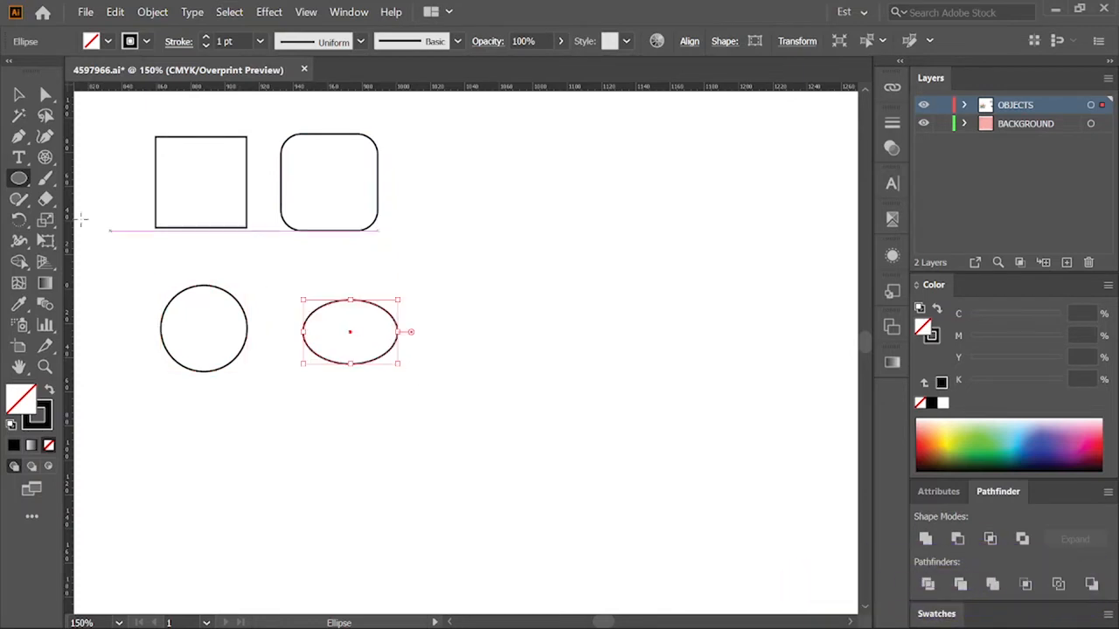
Step: Create an 8-sided polygon with a 50 px radius and place it to the right of the rounded square
{"action": "left_click", "coordinate": [21, 179]}
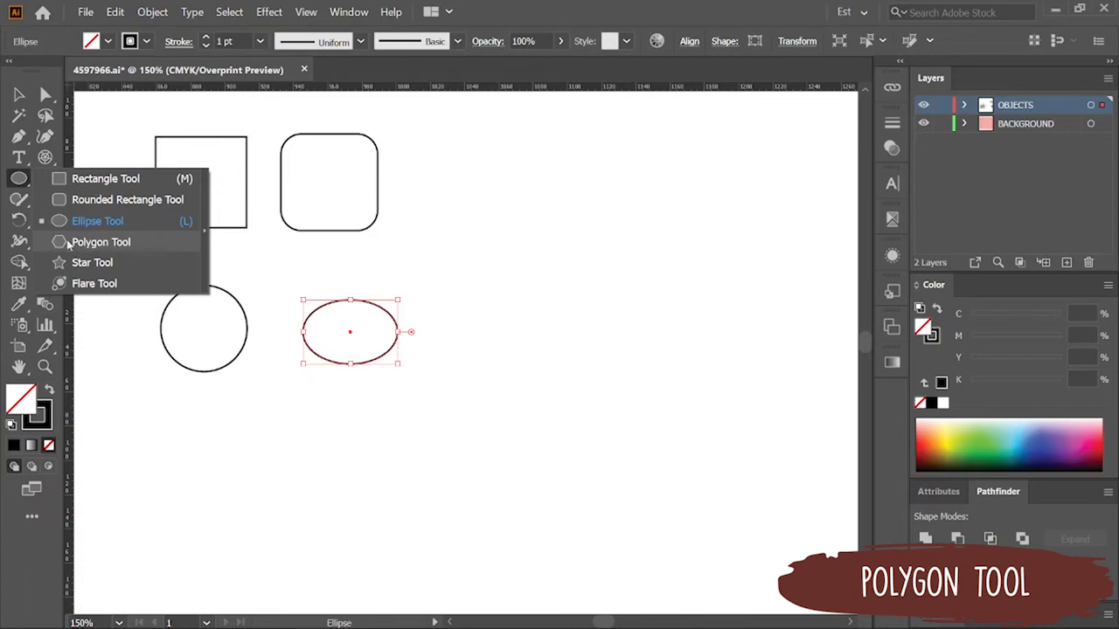
{"action": "left_click", "coordinate": [150, 243]}
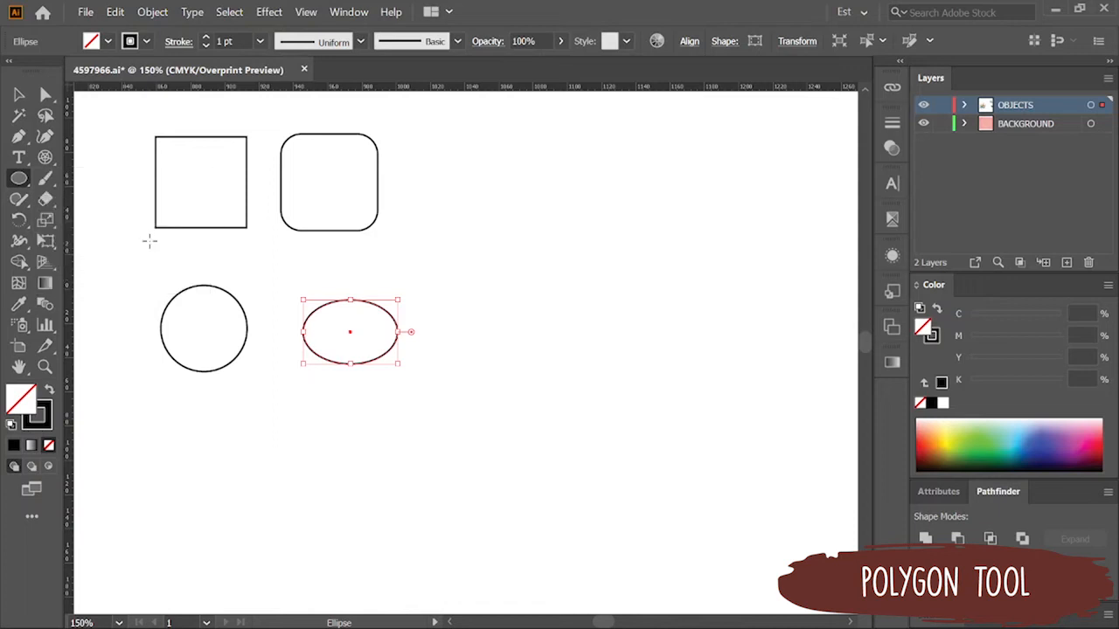
{"action": "left_click", "coordinate": [499, 216]}
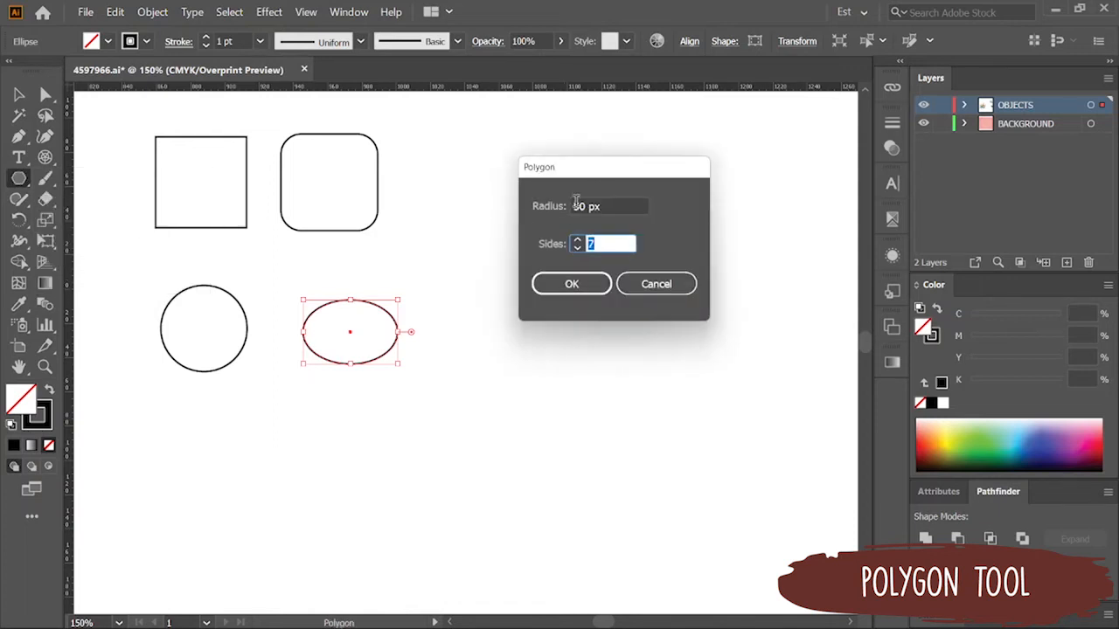
{"action": "left_click_drag", "start_coordinate": [599, 175], "coordinate": [572, 184]}
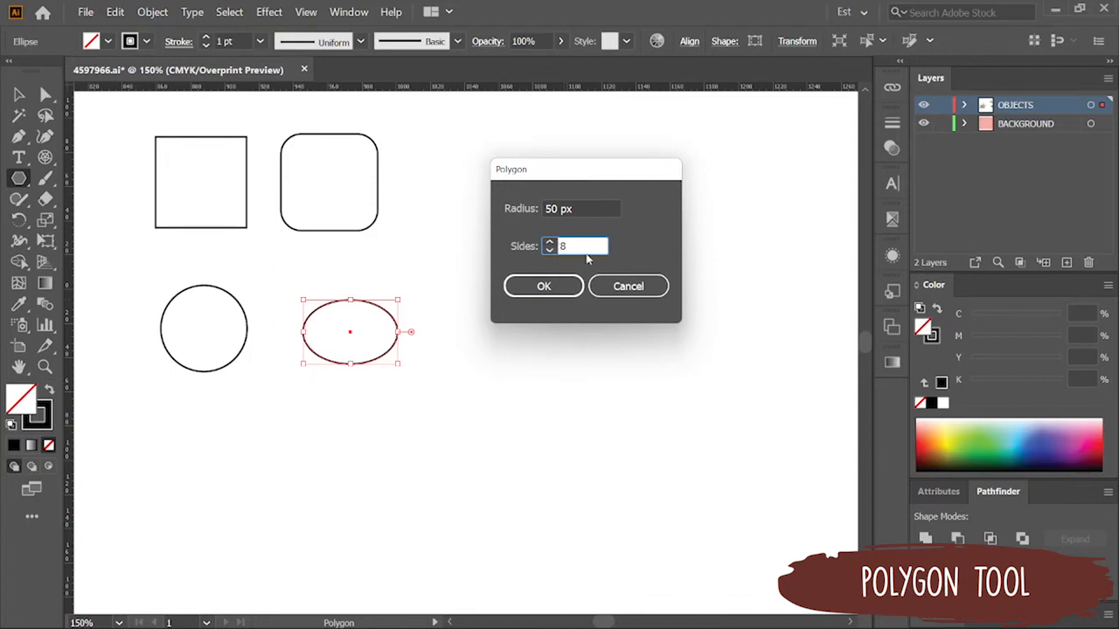
{"action": "left_click", "coordinate": [544, 286]}
{"action": "key", "text": "v"}
{"action": "left_click_drag", "start_coordinate": [559, 278], "coordinate": [584, 291]}
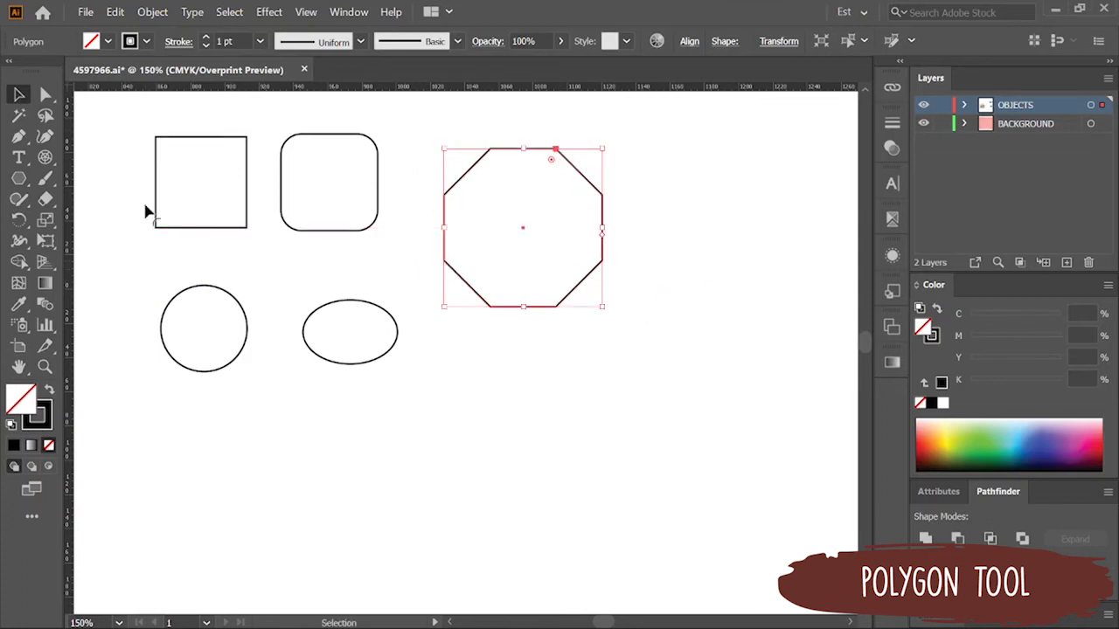
Step: Create a 10-point star with radii of 25 px and 50 px to the right of the octagon, and deselect it
{"action": "left_click_drag", "start_coordinate": [19, 179], "coordinate": [21, 180]}
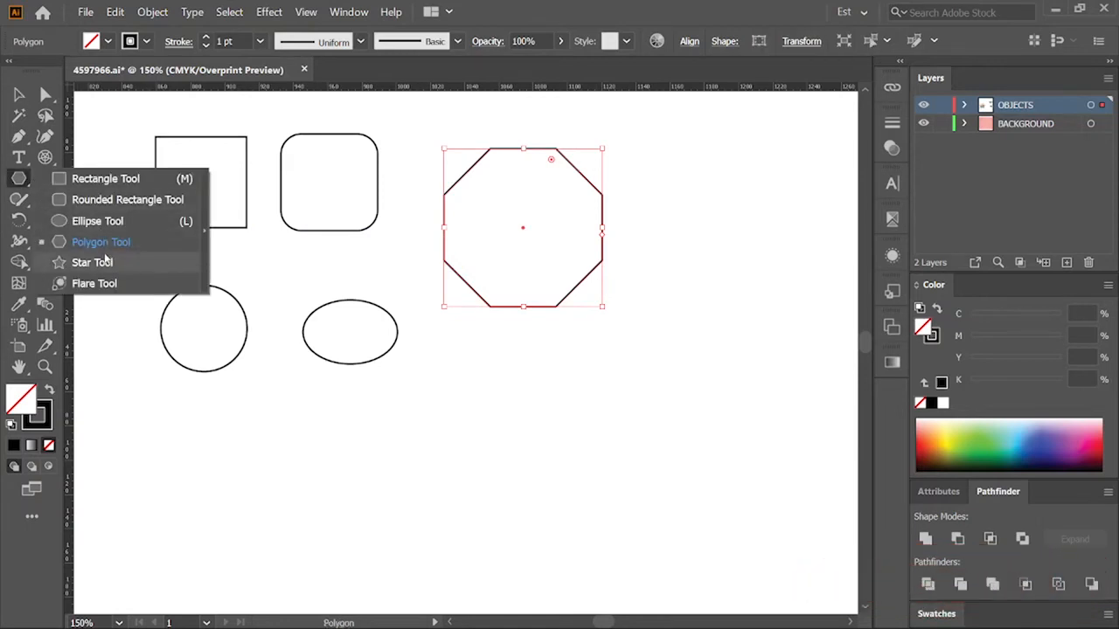
{"action": "left_click", "coordinate": [81, 263]}
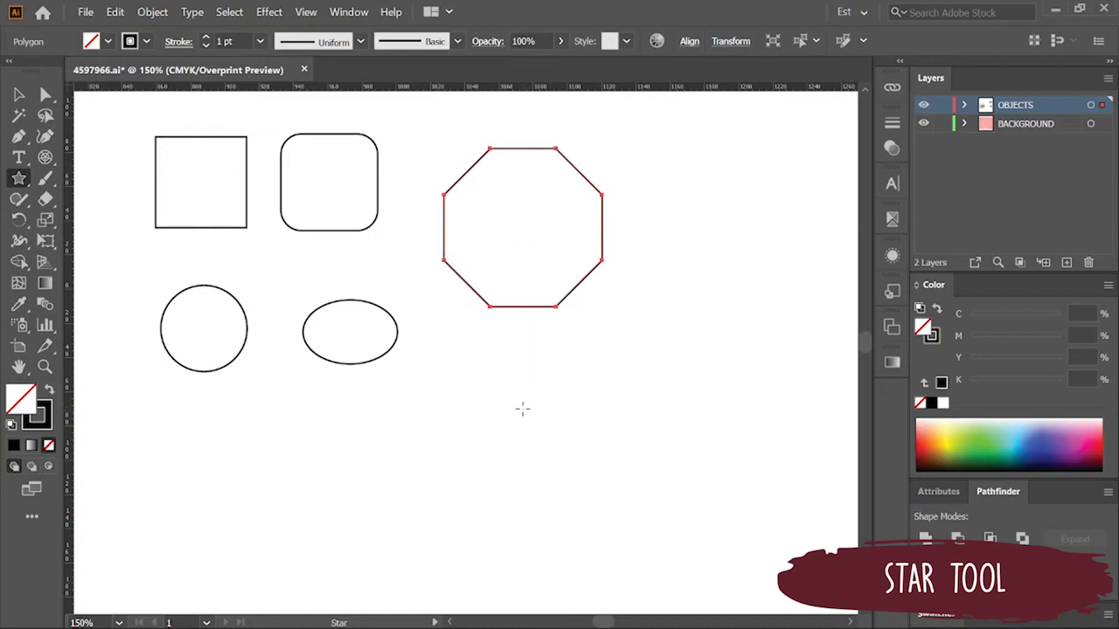
{"action": "left_click", "coordinate": [732, 225]}
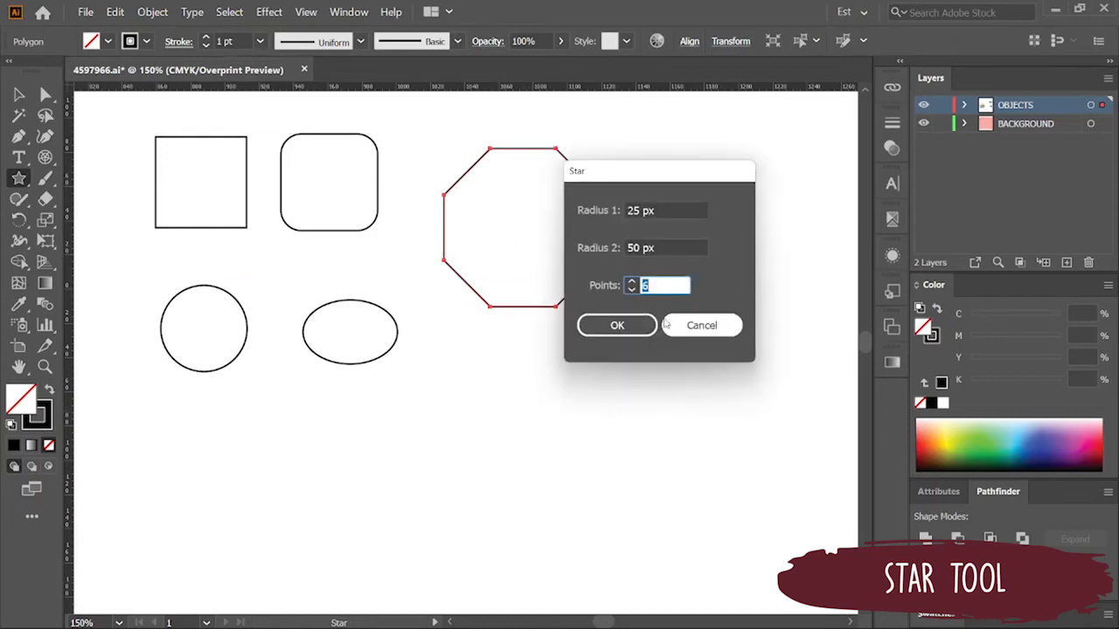
{"action": "left_click", "coordinate": [630, 284]}
{"action": "left_click", "coordinate": [630, 284]}
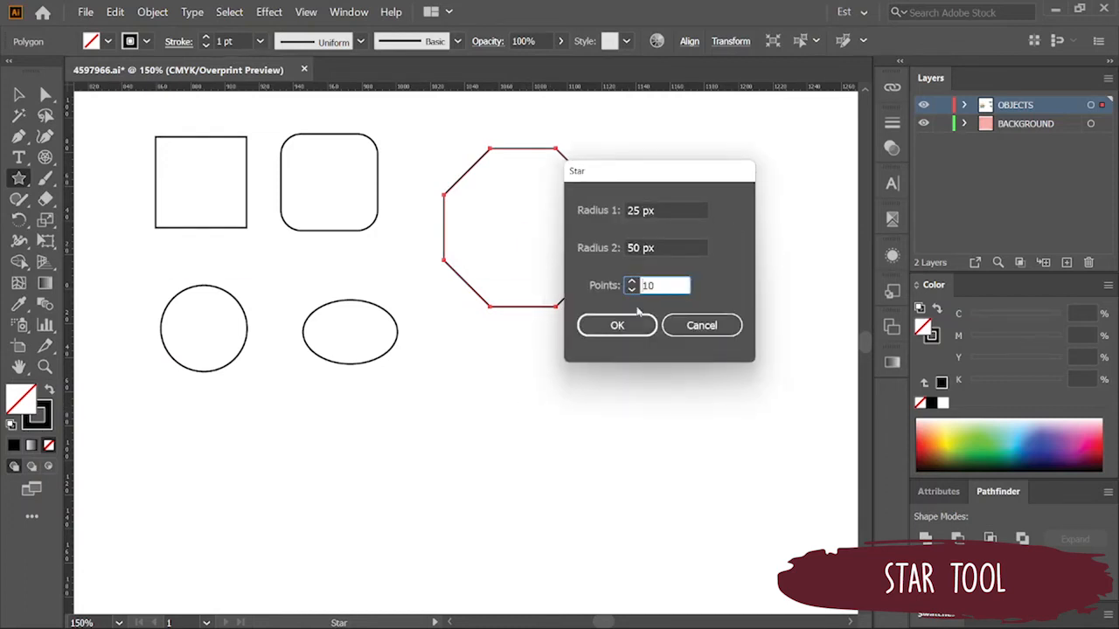
{"action": "left_click", "coordinate": [618, 325]}
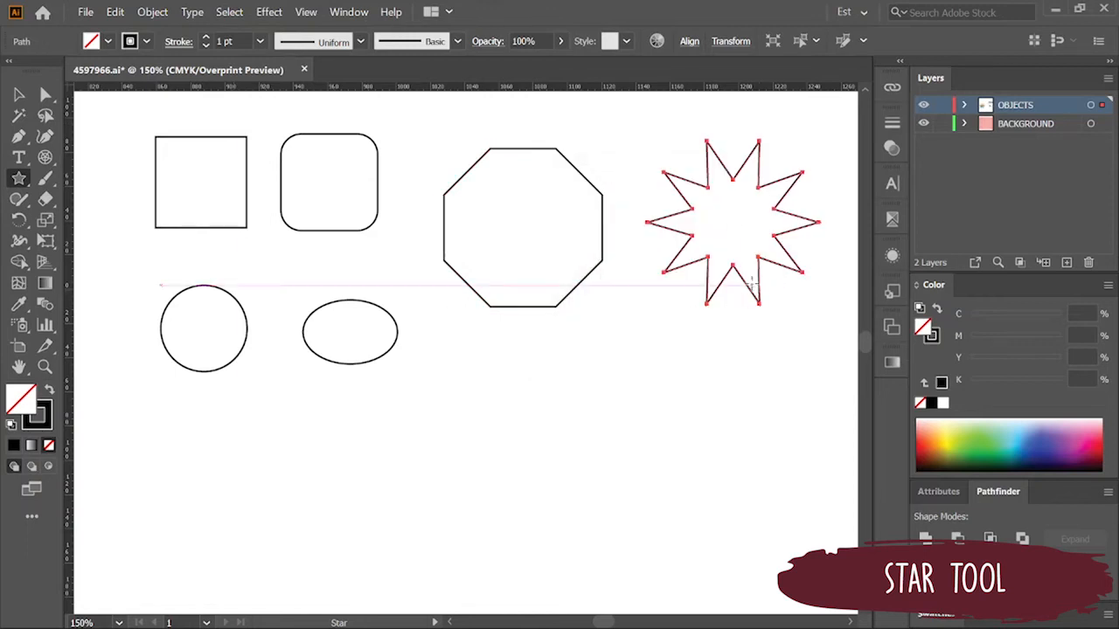
{"action": "key", "text": "v"}
{"action": "left_click", "coordinate": [731, 366]}
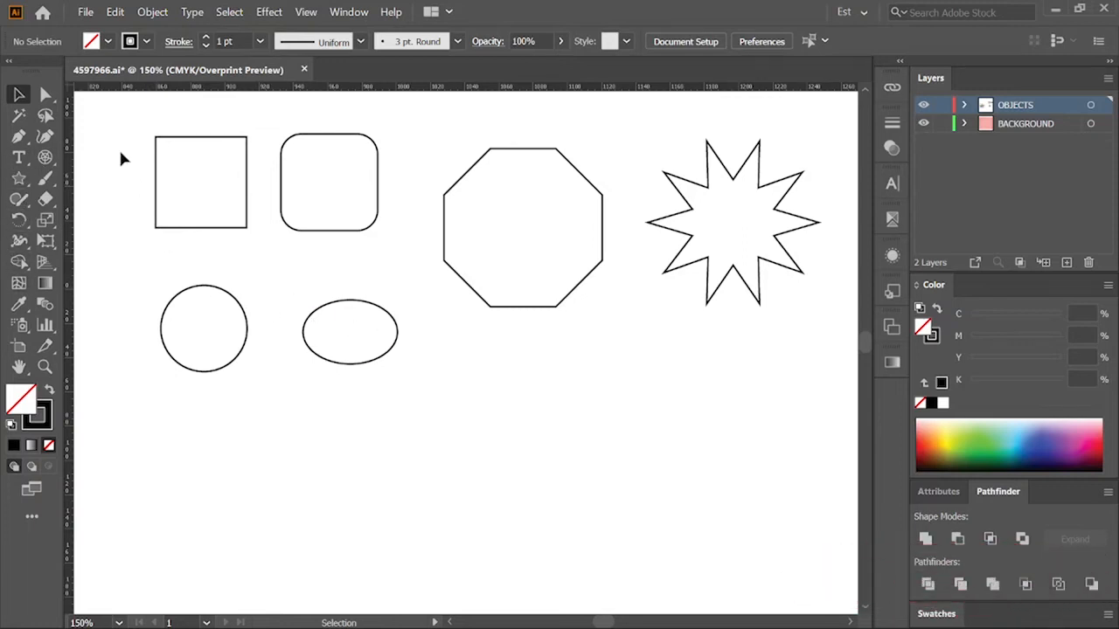
Step: Draw two squares side by side in the empty area below the other shapes with the Rectangle tool
{"action": "left_click_drag", "start_coordinate": [18, 178], "coordinate": [77, 179]}
{"action": "left_click_drag", "start_coordinate": [361, 448], "coordinate": [497, 583]}
{"action": "left_click_drag", "start_coordinate": [524, 447], "coordinate": [652, 579]}
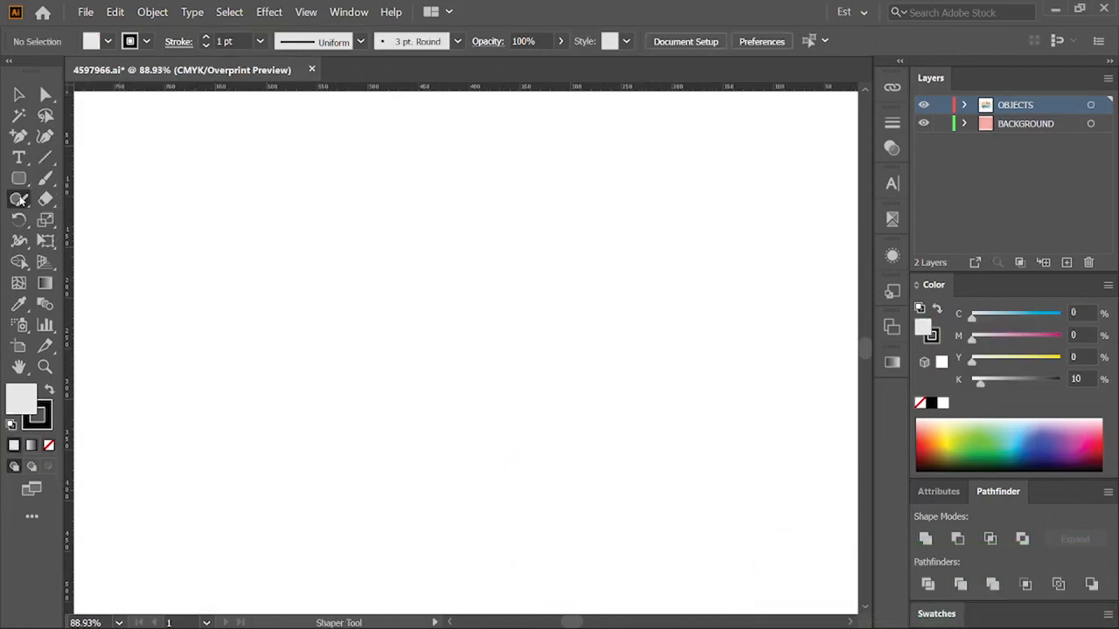
Step: Sketch a circle, a square and a triangle side by side near the top of the empty area with the Shaper tool
{"action": "left_click_drag", "start_coordinate": [19, 199], "coordinate": [70, 200]}
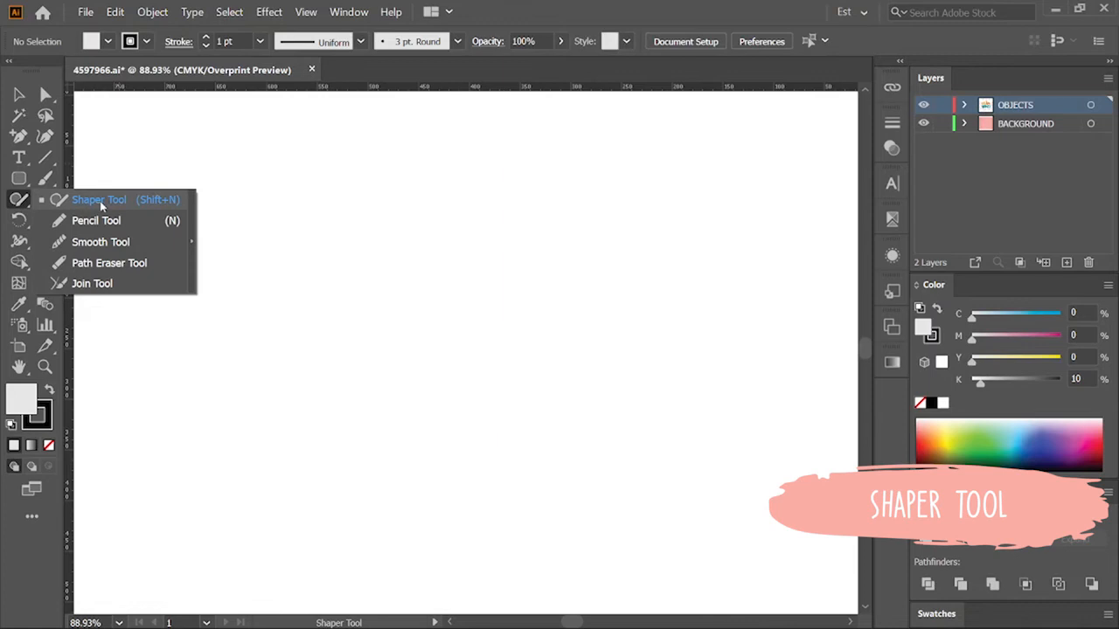
{"action": "left_click", "coordinate": [129, 200]}
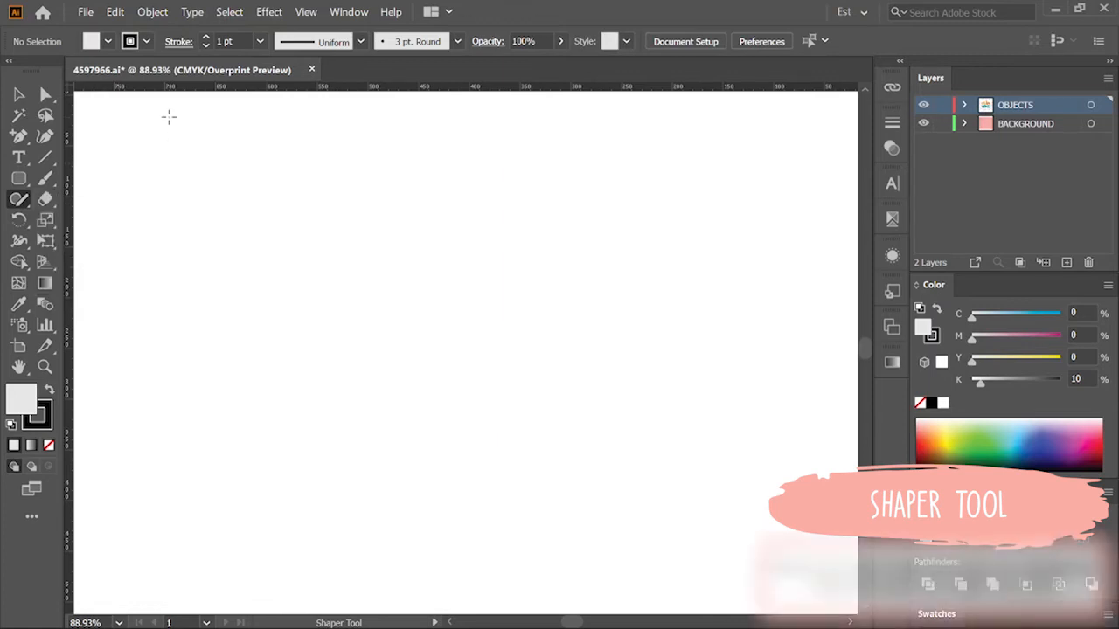
{"action": "left_click_drag", "start_coordinate": [167, 116], "coordinate": [142, 163]}
{"action": "mouse_move", "coordinate": [200, 200]}
{"action": "left_mouse_down"}
{"action": "mouse_move", "coordinate": [217, 175]}
{"action": "mouse_move", "coordinate": [213, 141]}
{"action": "mouse_move", "coordinate": [168, 116]}
{"action": "left_mouse_up"}
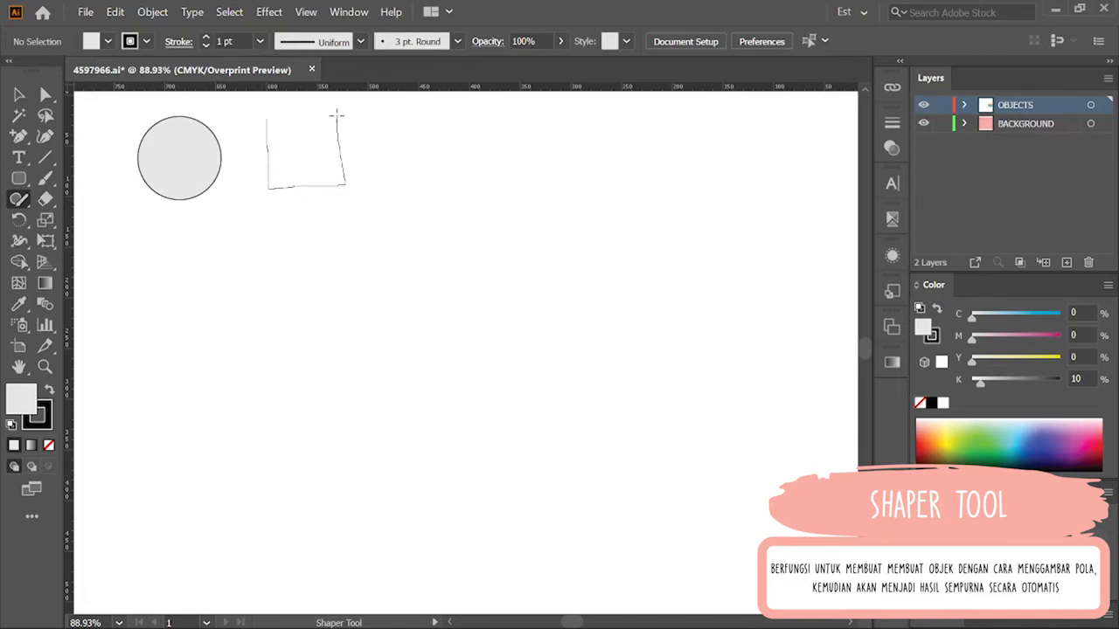
{"action": "left_click_drag", "start_coordinate": [271, 119], "coordinate": [270, 120]}
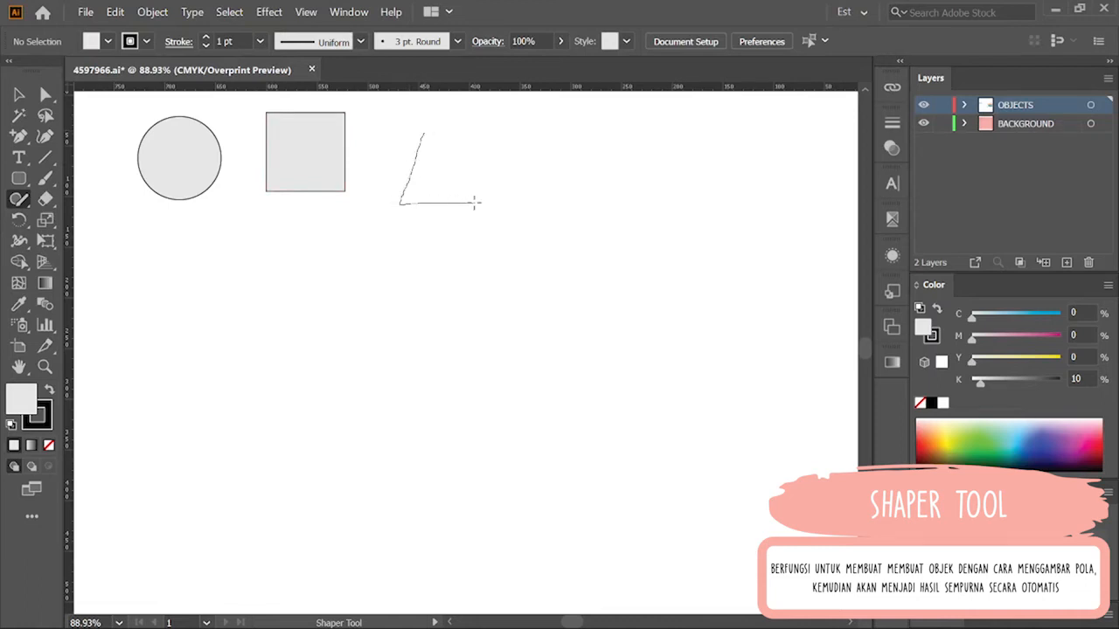
{"action": "left_click_drag", "start_coordinate": [422, 137], "coordinate": [421, 137]}
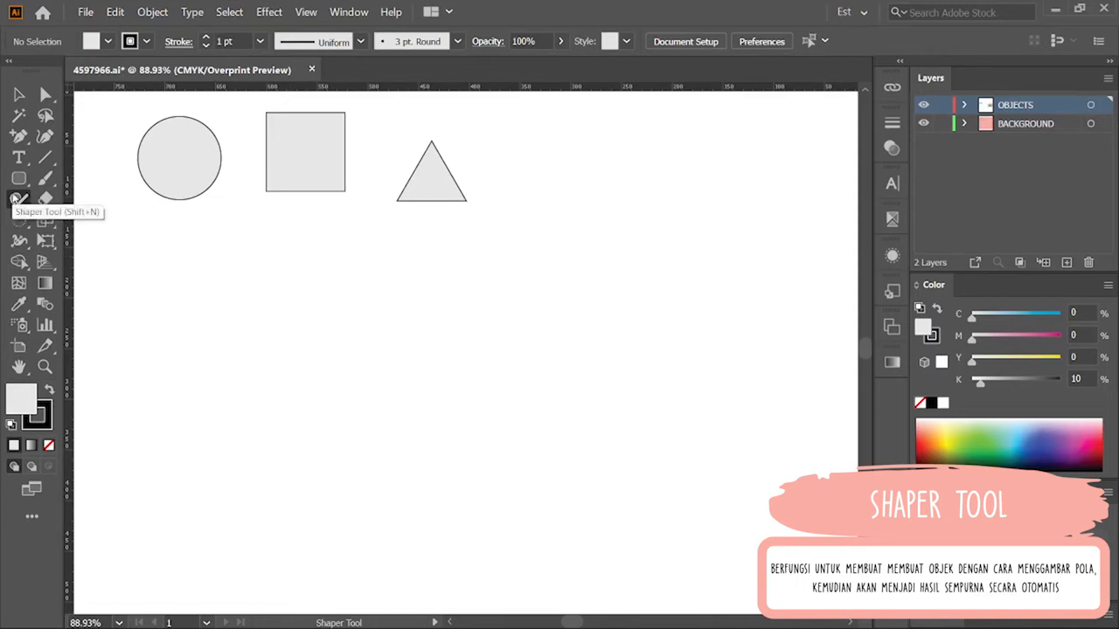
Step: Draw a freehand circle and square below the first shapes with the Pencil tool, and switch to the Smooth tool
{"action": "left_click_drag", "start_coordinate": [16, 199], "coordinate": [72, 219]}
{"action": "mouse_move", "coordinate": [159, 278]}
{"action": "left_mouse_down"}
{"action": "mouse_move", "coordinate": [152, 313]}
{"action": "mouse_move", "coordinate": [171, 333]}
{"action": "mouse_move", "coordinate": [200, 334]}
{"action": "mouse_move", "coordinate": [225, 317]}
{"action": "mouse_move", "coordinate": [222, 289]}
{"action": "mouse_move", "coordinate": [159, 279]}
{"action": "left_mouse_up"}
{"action": "mouse_move", "coordinate": [273, 264]}
{"action": "left_mouse_down"}
{"action": "mouse_move", "coordinate": [276, 327]}
{"action": "mouse_move", "coordinate": [321, 325]}
{"action": "mouse_move", "coordinate": [343, 298]}
{"action": "mouse_move", "coordinate": [341, 262]}
{"action": "mouse_move", "coordinate": [276, 264]}
{"action": "left_mouse_up"}
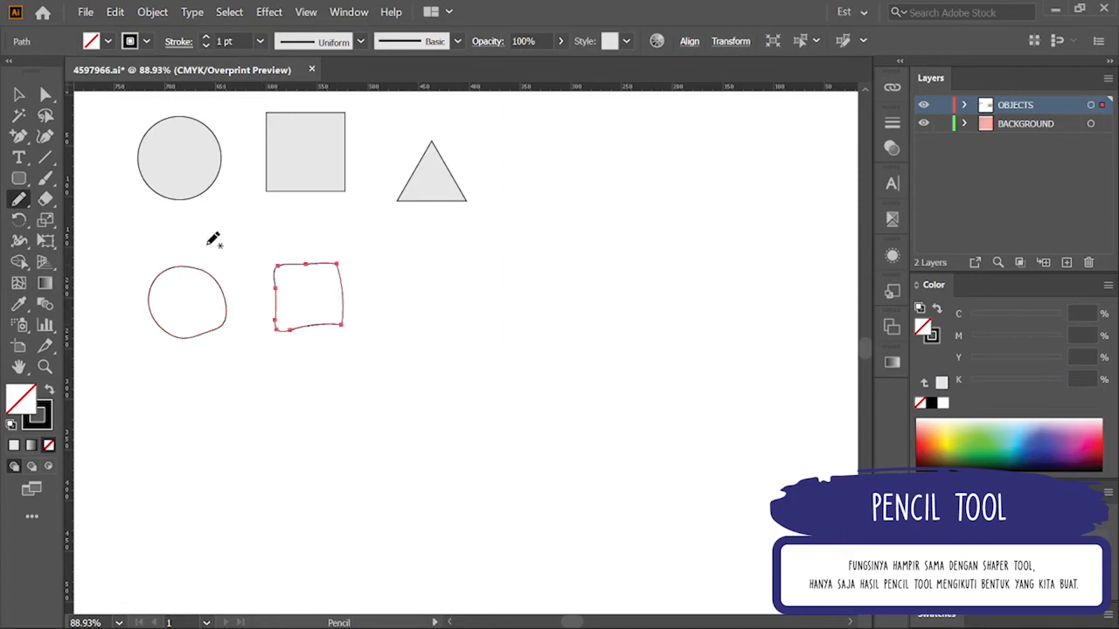
{"action": "left_click", "coordinate": [19, 199]}
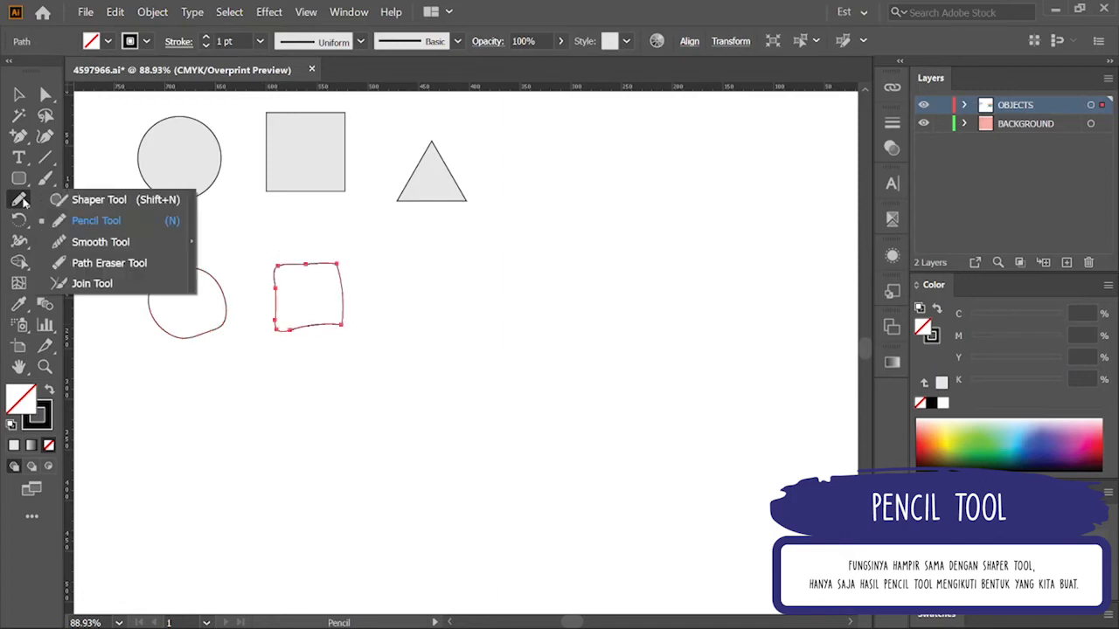
{"action": "left_click", "coordinate": [77, 241]}
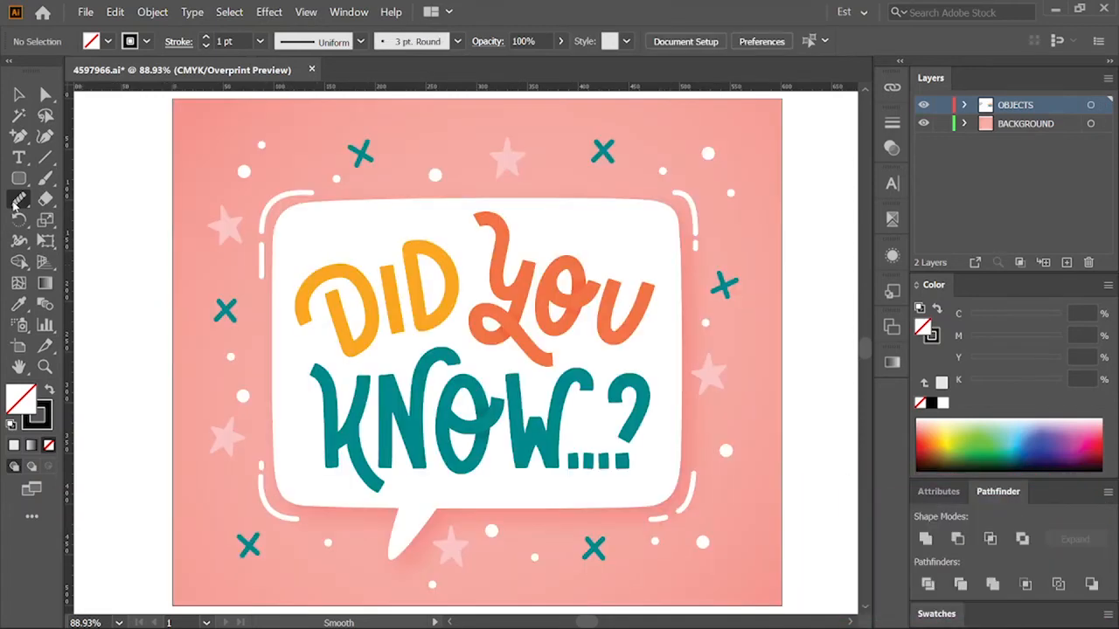
Step: Select the white speech bubble's path and erase along its right and bottom edges with the Path Eraser tool
{"action": "left_click", "coordinate": [18, 199]}
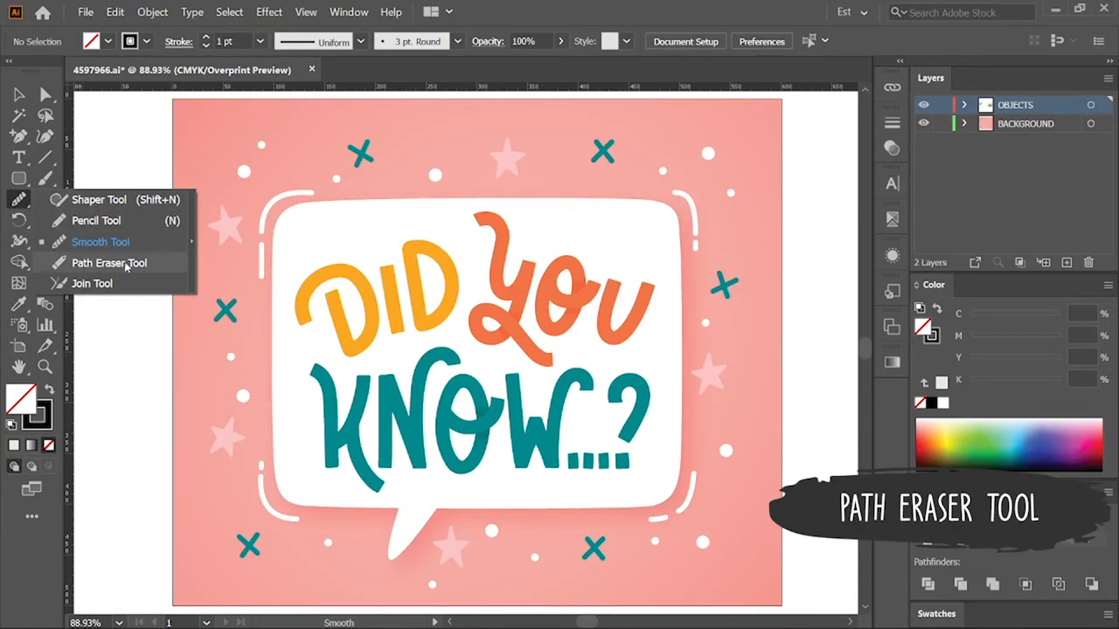
{"action": "left_click", "coordinate": [148, 264]}
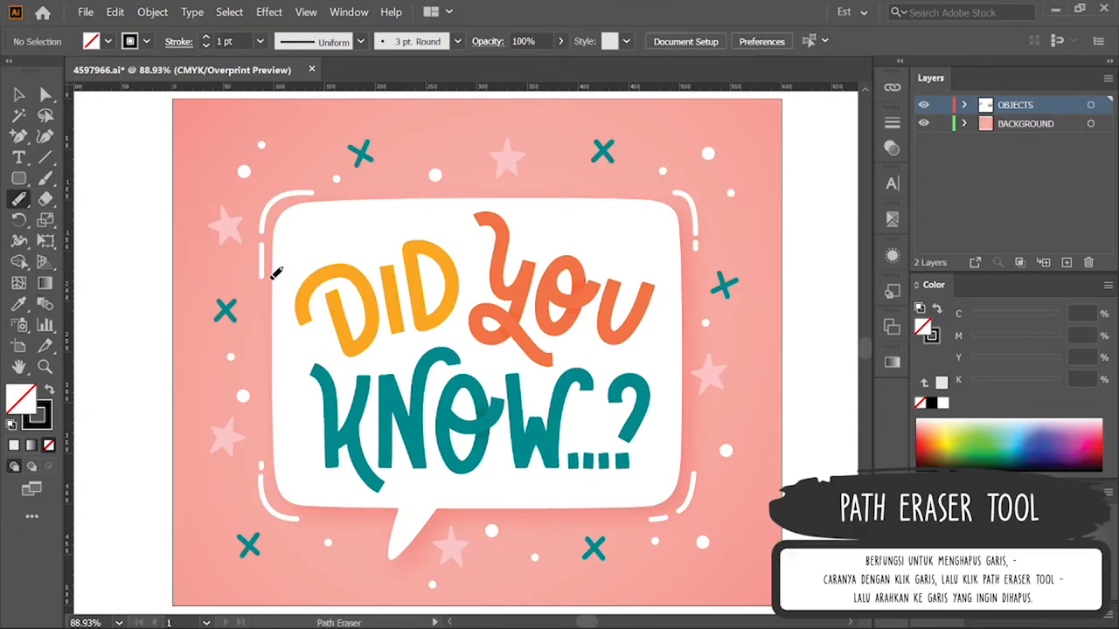
{"action": "left_click", "coordinate": [276, 273], "text": "ctrl"}
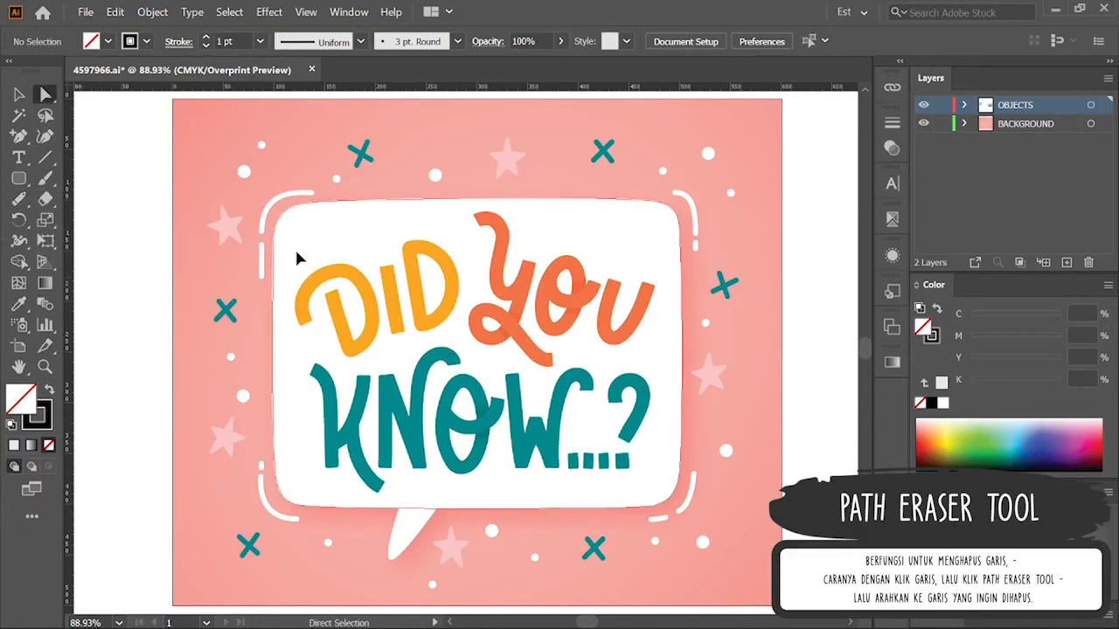
{"action": "left_click", "coordinate": [21, 202]}
{"action": "left_click", "coordinate": [125, 266]}
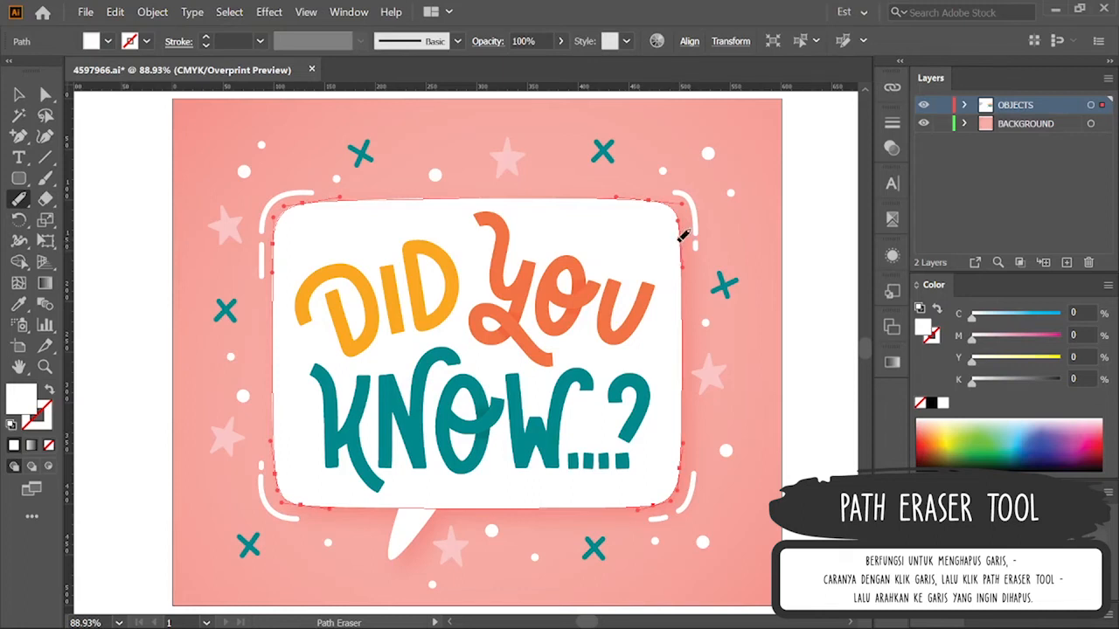
{"action": "left_click_drag", "start_coordinate": [683, 229], "coordinate": [687, 312]}
{"action": "mouse_move", "coordinate": [685, 391]}
{"action": "left_mouse_down"}
{"action": "mouse_move", "coordinate": [671, 499]}
{"action": "mouse_move", "coordinate": [548, 505]}
{"action": "left_mouse_up"}
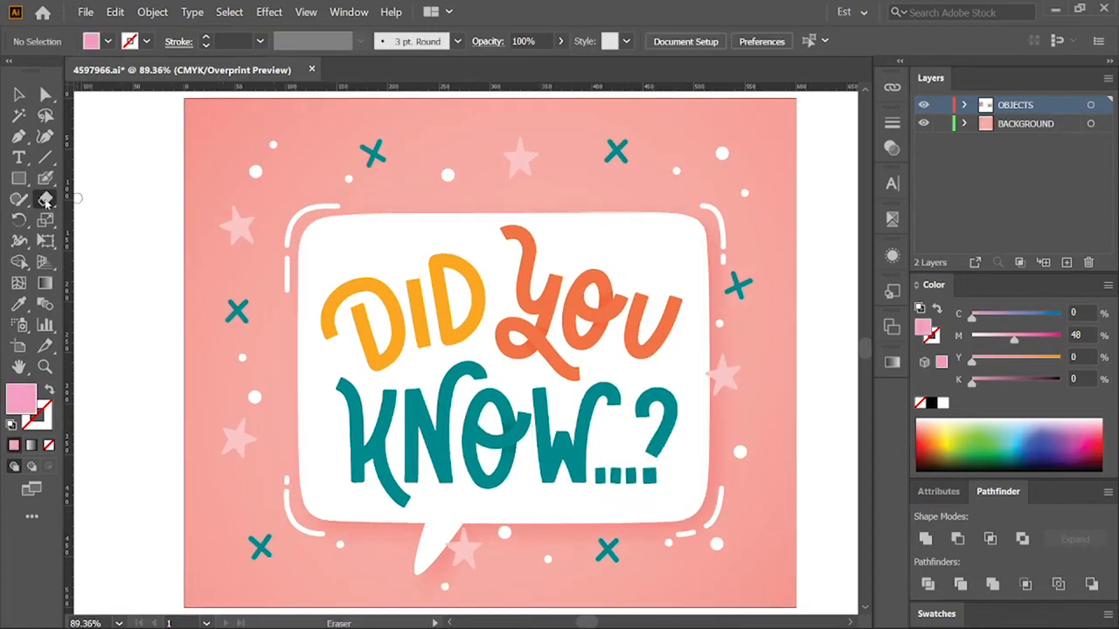
Step: Erase over the teal cross left of the speech bubble and the upper-left teal cross above it with the Eraser tool
{"action": "left_click", "coordinate": [45, 198]}
{"action": "left_click", "coordinate": [88, 201]}
{"action": "mouse_move", "coordinate": [246, 301]}
{"action": "left_mouse_down"}
{"action": "mouse_move", "coordinate": [227, 313]}
{"action": "mouse_move", "coordinate": [246, 318]}
{"action": "left_mouse_up"}
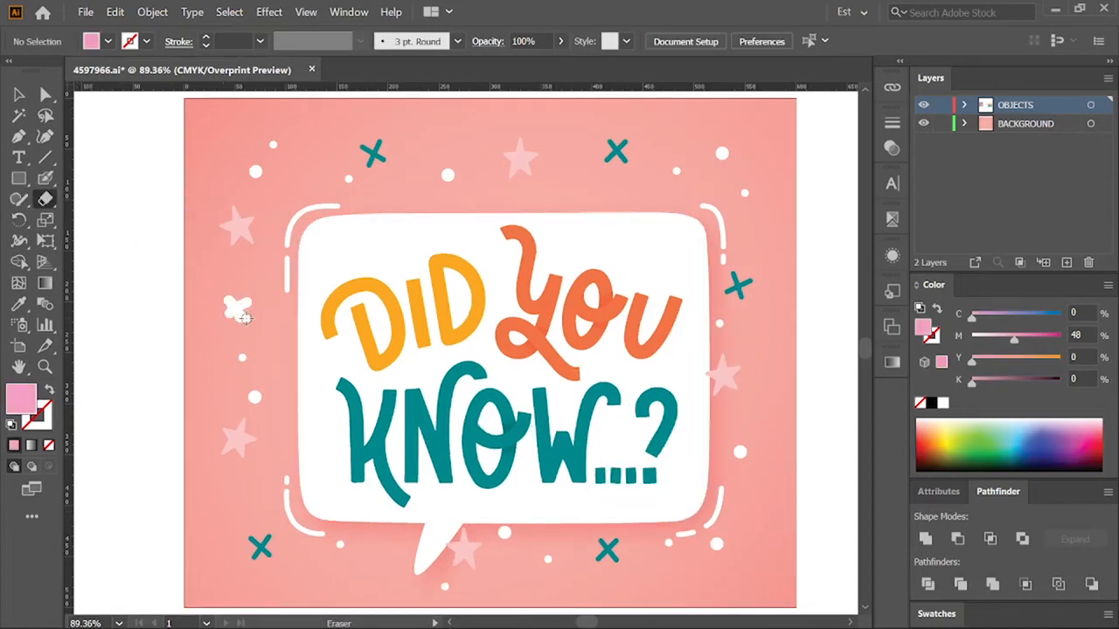
{"action": "mouse_move", "coordinate": [384, 139]}
{"action": "left_mouse_down"}
{"action": "mouse_move", "coordinate": [369, 166]}
{"action": "mouse_move", "coordinate": [383, 162]}
{"action": "left_mouse_up"}
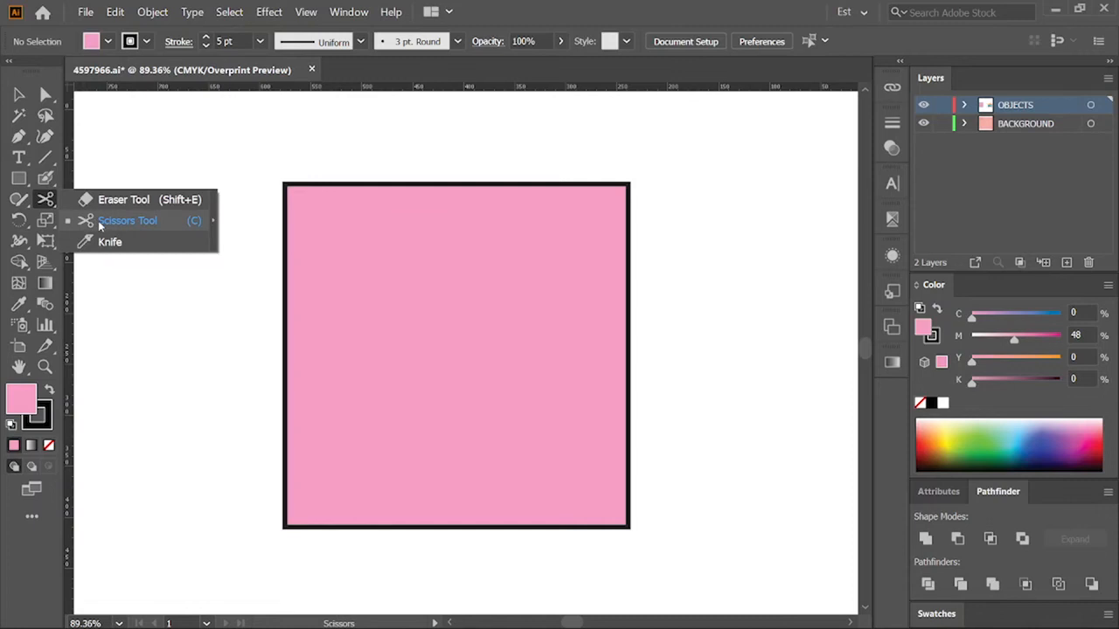
Step: Cut the pink square's outline at two points on its upper edge and two on its lower edge with the Scissors tool
{"action": "left_click", "coordinate": [100, 225]}
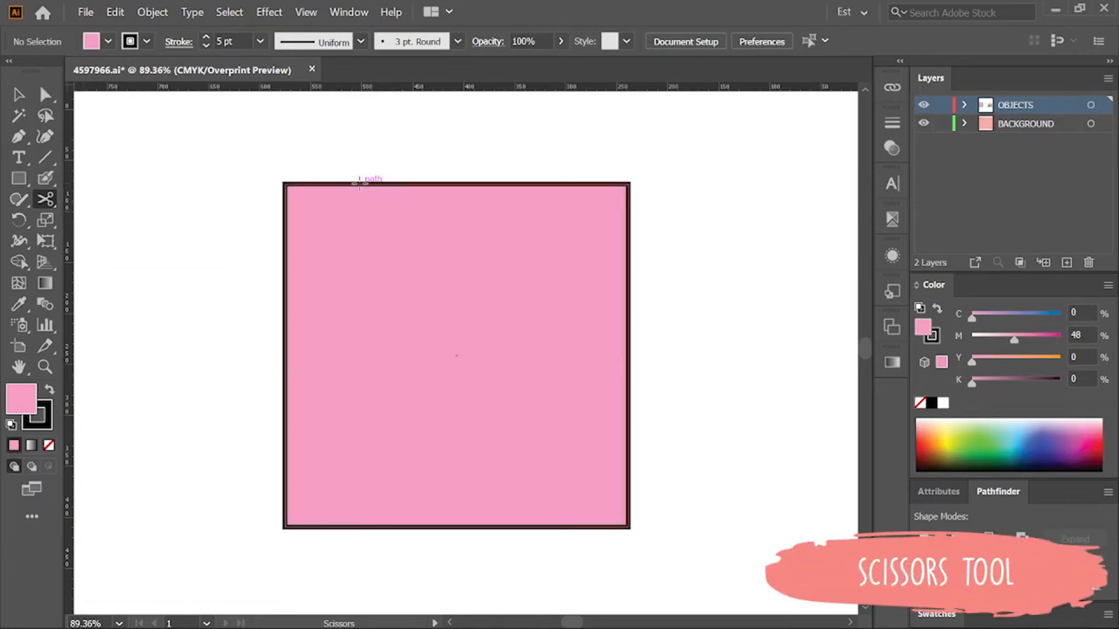
{"action": "left_click", "coordinate": [372, 184]}
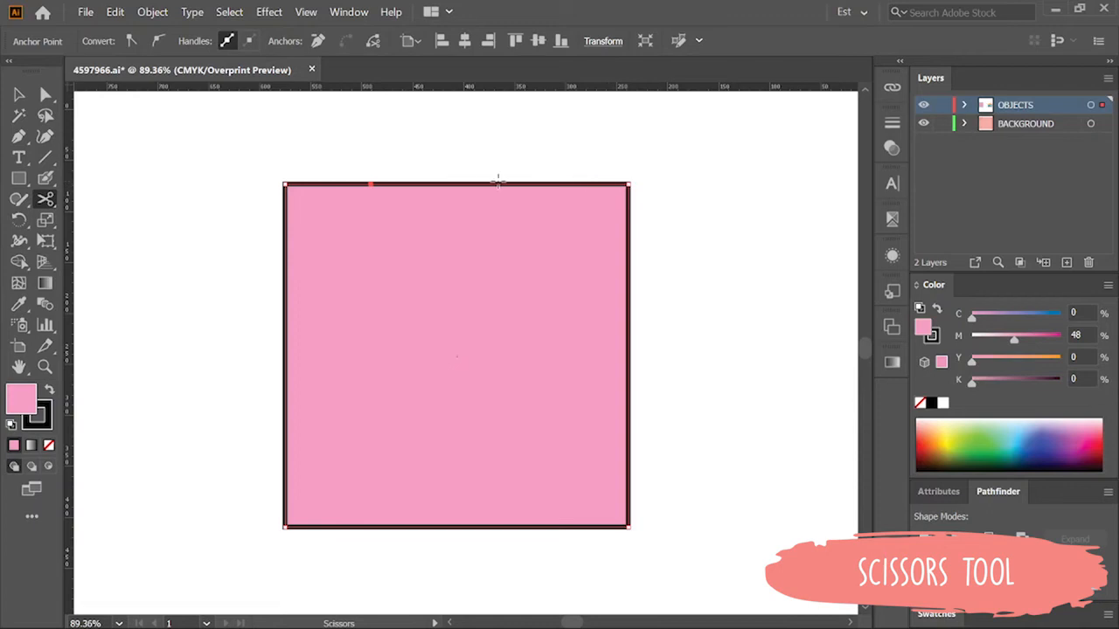
{"action": "left_click", "coordinate": [429, 183]}
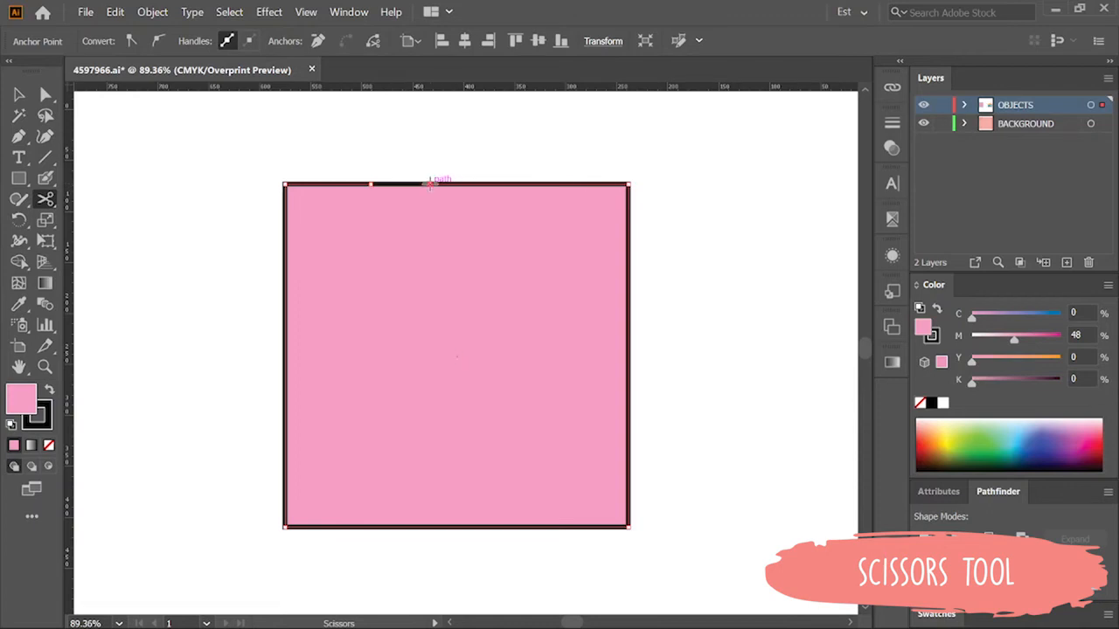
{"action": "left_click", "coordinate": [459, 525]}
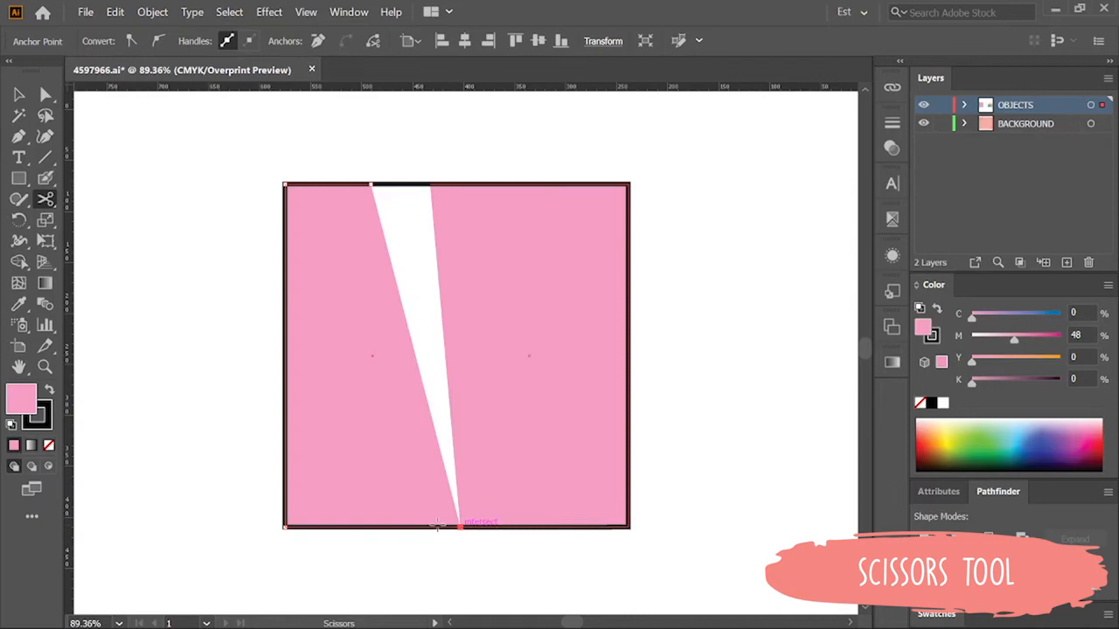
{"action": "left_click", "coordinate": [390, 525]}
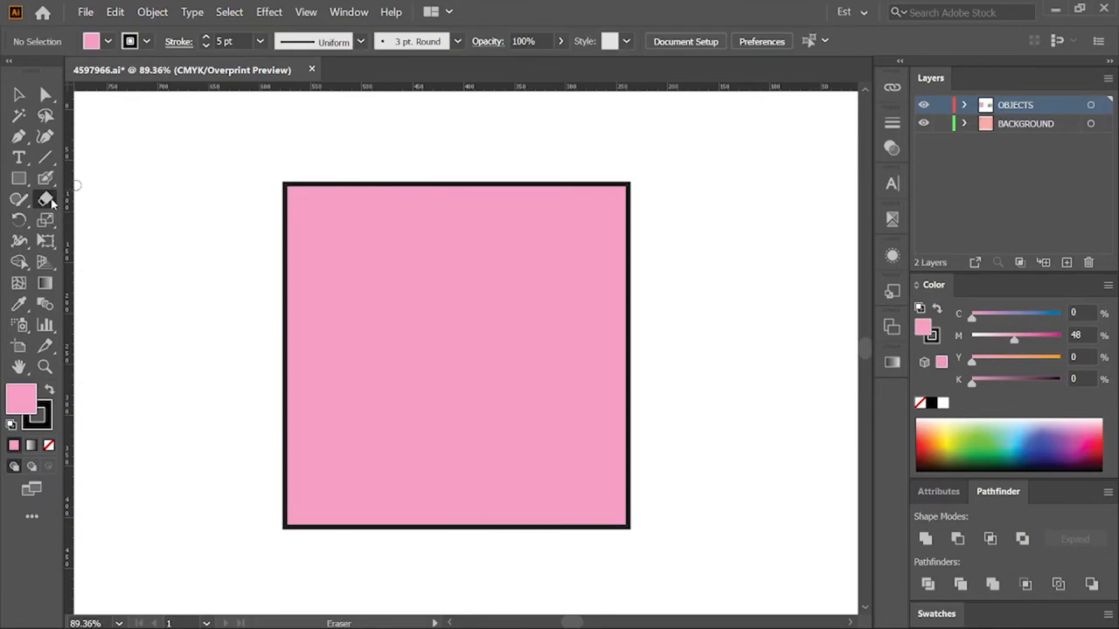
Step: Slice the pink square from top to bottom with the Knife tool, move the right-hand piece away from the other, and deselect it
{"action": "left_click", "coordinate": [49, 199]}
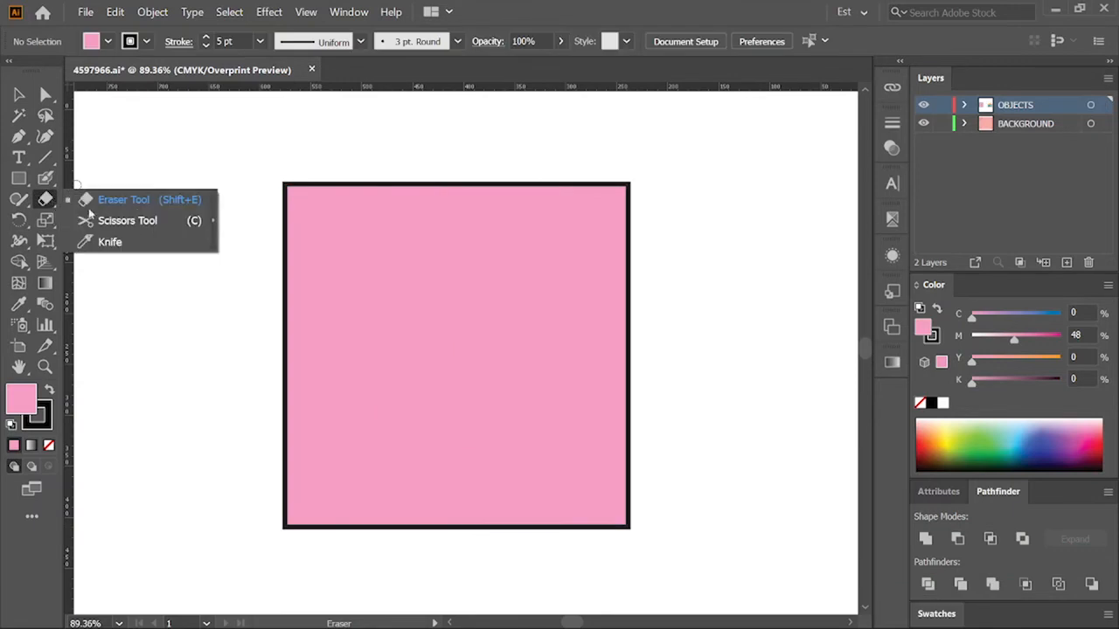
{"action": "left_click", "coordinate": [140, 248]}
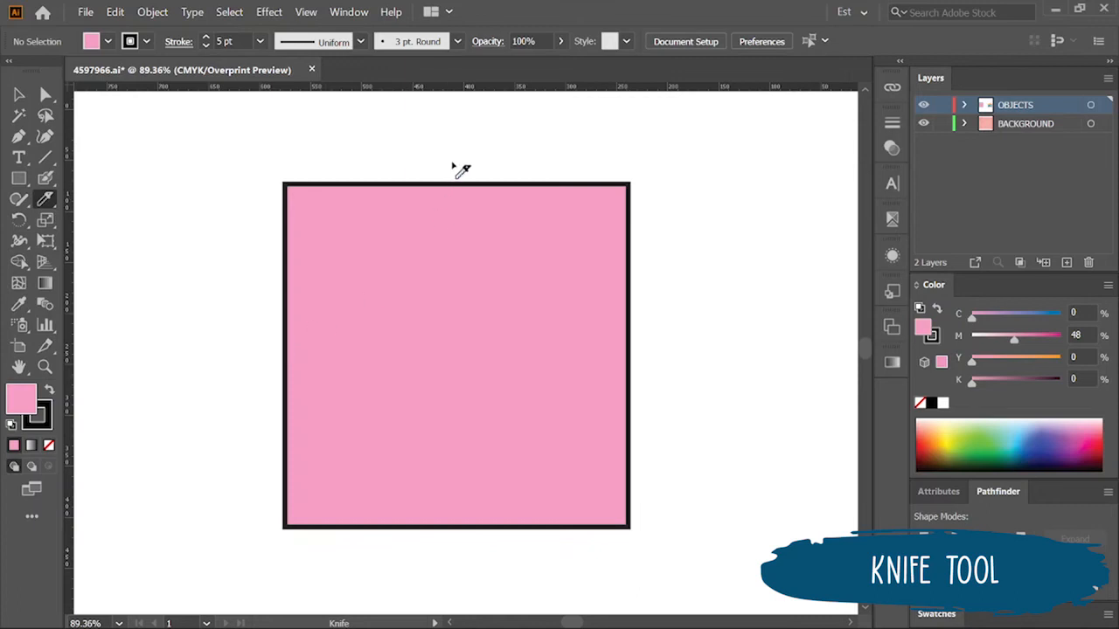
{"action": "mouse_move", "coordinate": [454, 167]}
{"action": "left_mouse_down"}
{"action": "mouse_move", "coordinate": [497, 563]}
{"action": "mouse_move", "coordinate": [498, 584]}
{"action": "mouse_move", "coordinate": [472, 602]}
{"action": "left_mouse_up"}
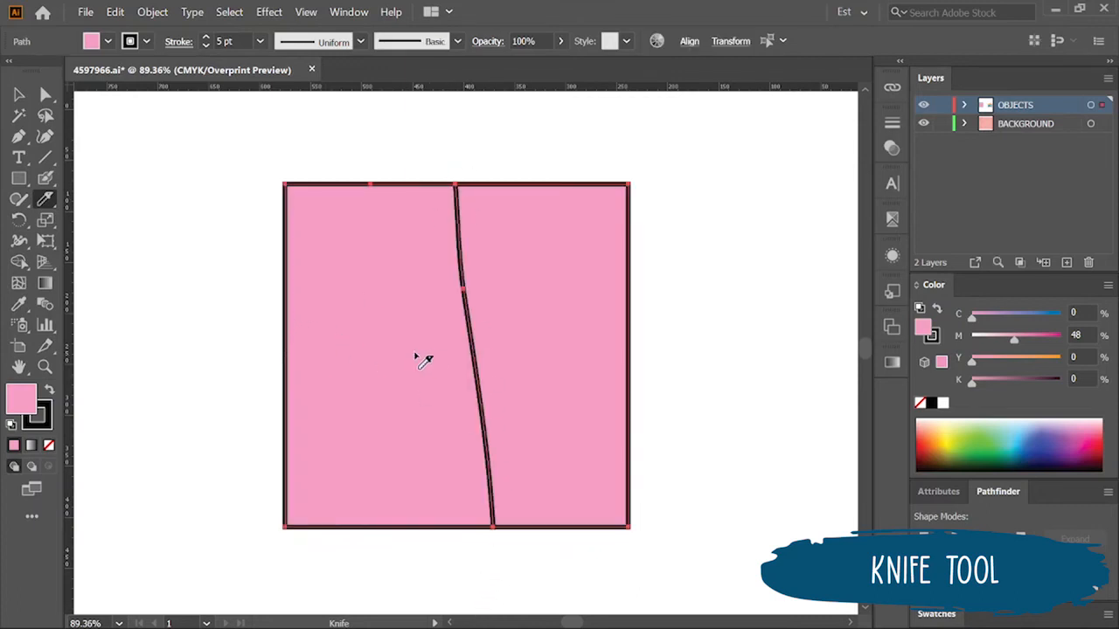
{"action": "key", "text": "v"}
{"action": "left_click", "coordinate": [708, 307]}
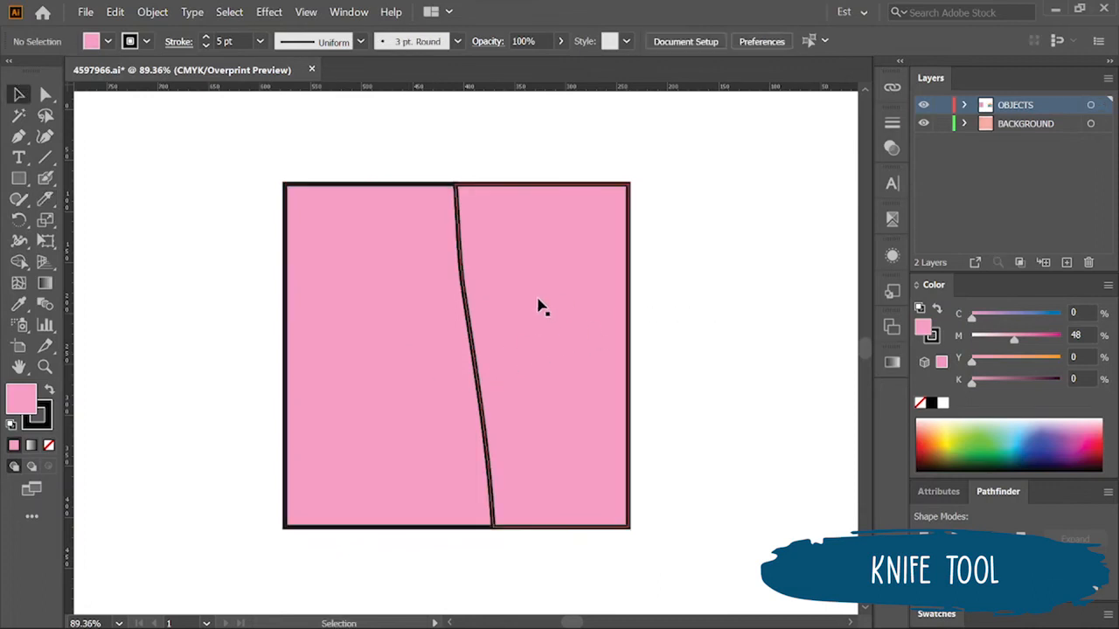
{"action": "left_click_drag", "start_coordinate": [538, 300], "coordinate": [599, 298]}
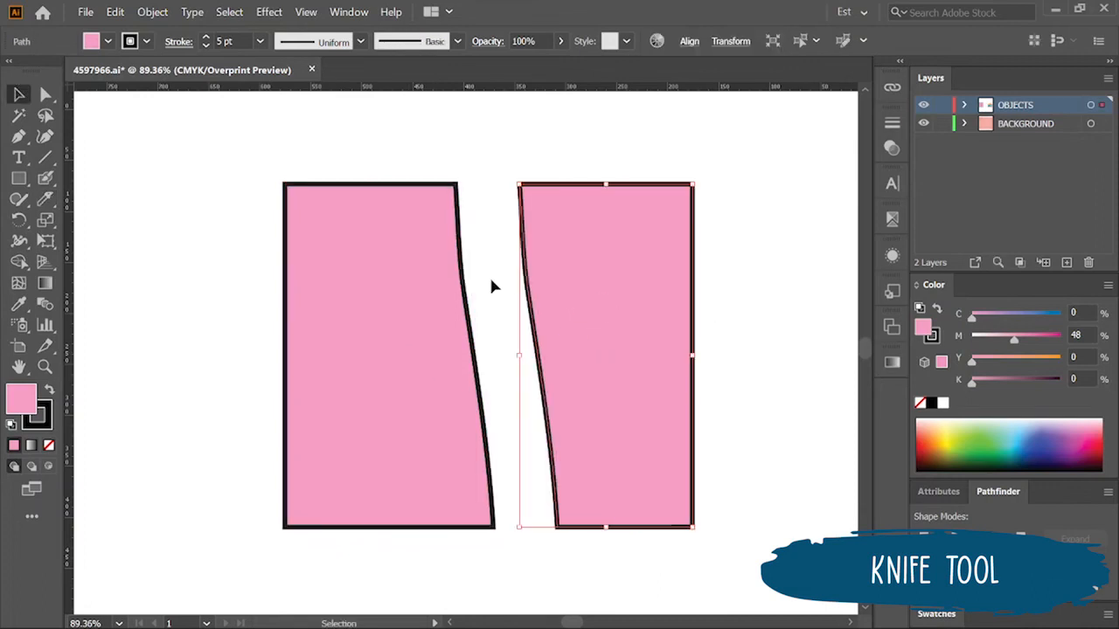
{"action": "left_click", "coordinate": [750, 282]}
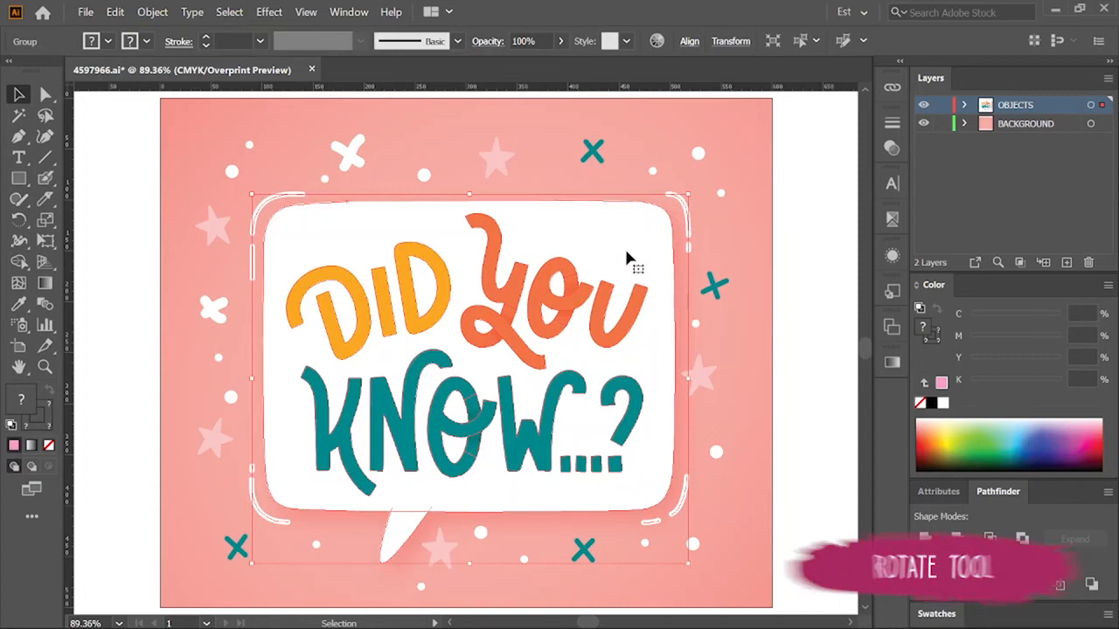
Step: Try rotating the speech bubble group freehand with the Rotate tool and mirroring it freehand with the Reflect tool
{"action": "key", "text": "r"}
{"action": "left_click_drag", "start_coordinate": [624, 253], "coordinate": [580, 317]}
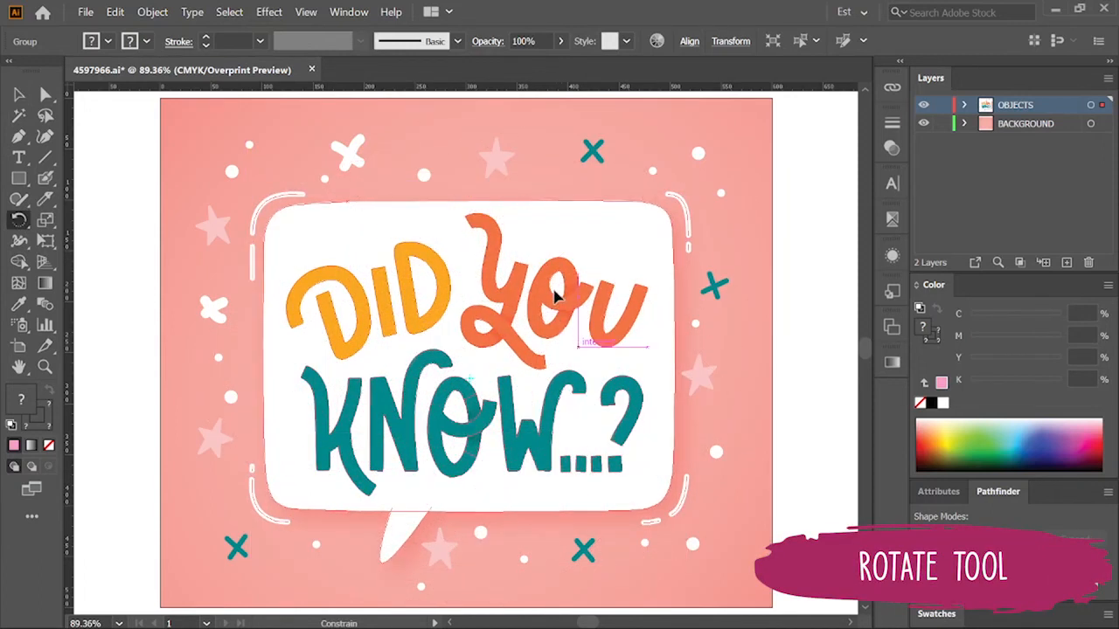
{"action": "key", "text": "o"}
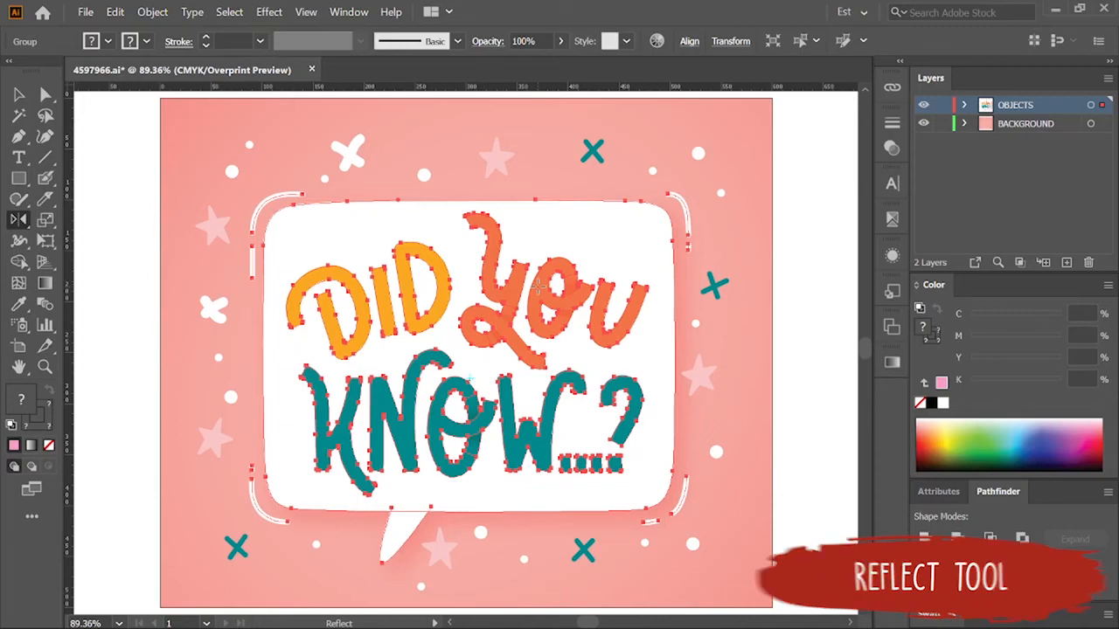
{"action": "left_click_drag", "start_coordinate": [619, 279], "coordinate": [313, 299]}
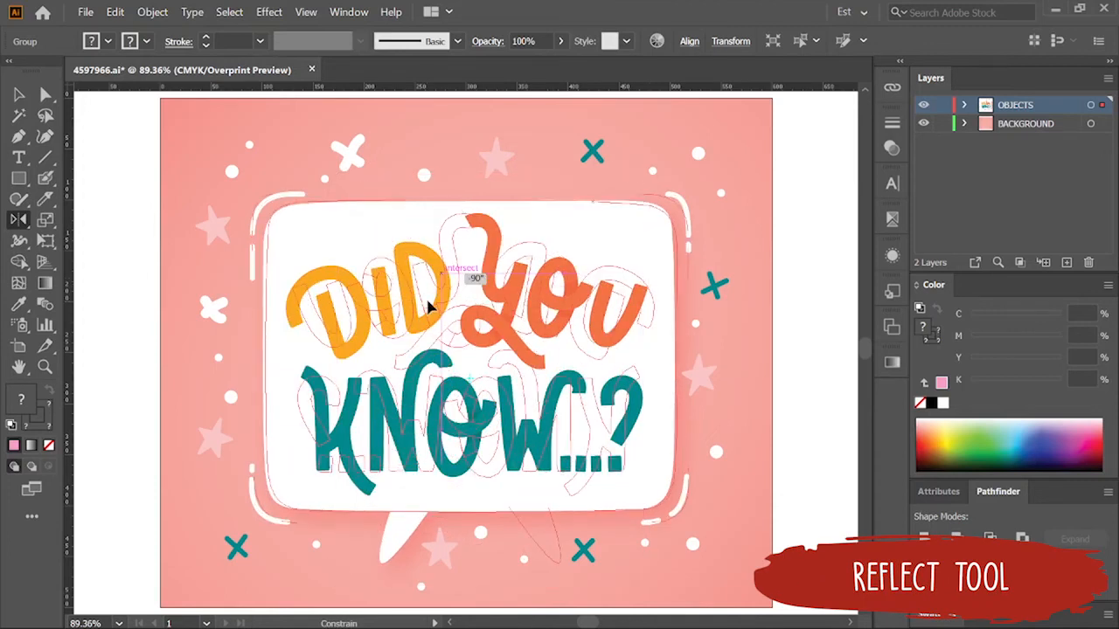
{"action": "left_click_drag", "start_coordinate": [429, 306], "coordinate": [427, 302]}
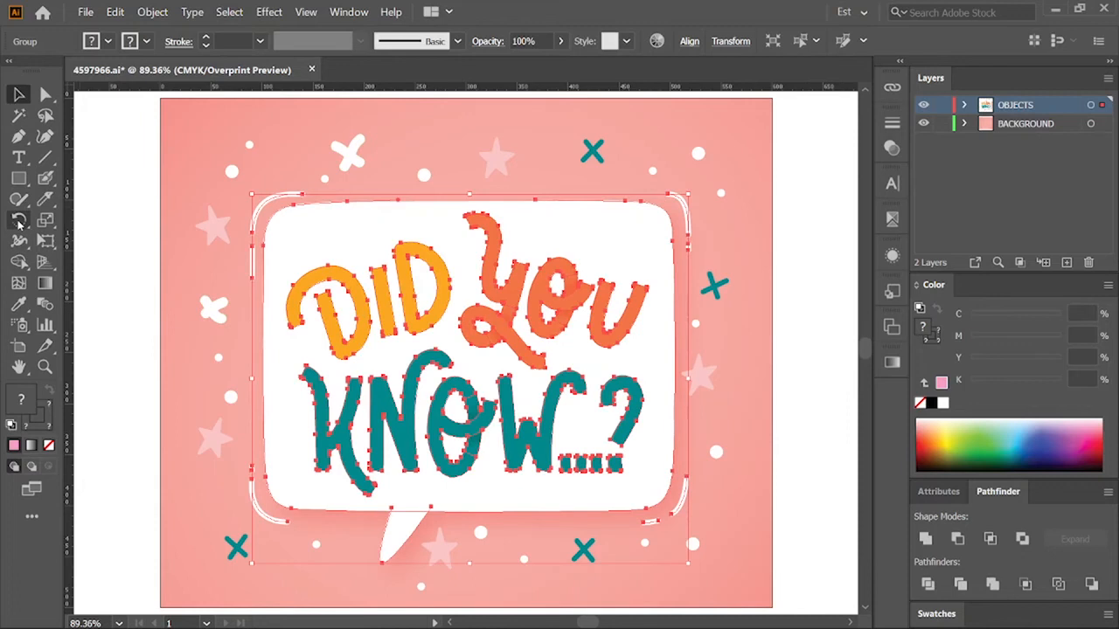
Step: Rotate the speech bubble group by exactly 90°
{"action": "double_click", "coordinate": [19, 221]}
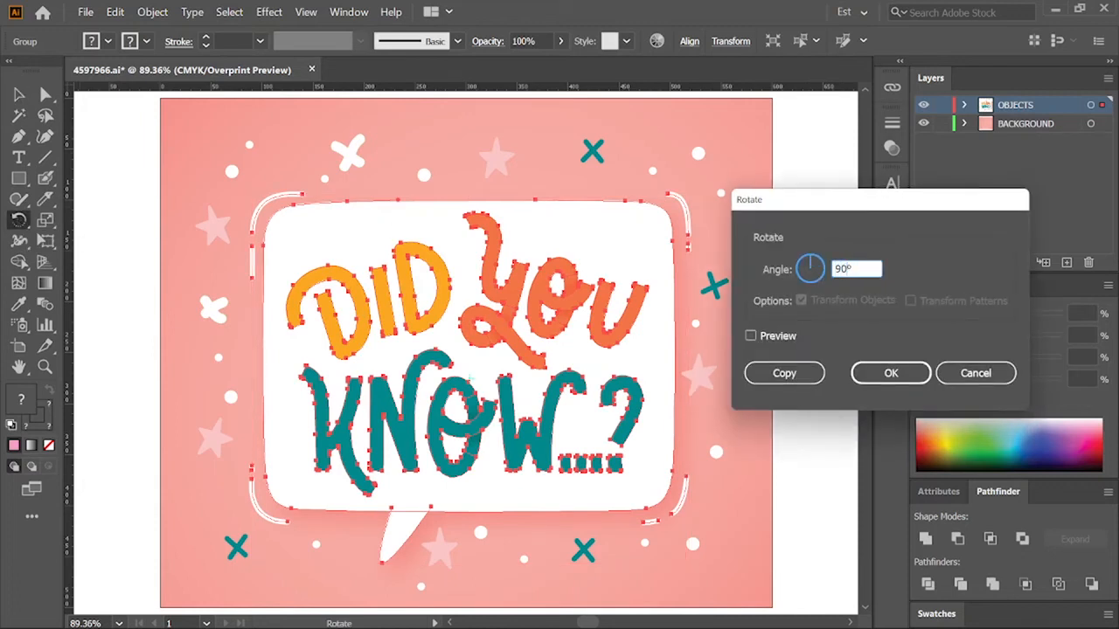
{"action": "type", "text": "90"}
{"action": "left_click", "coordinate": [864, 378]}
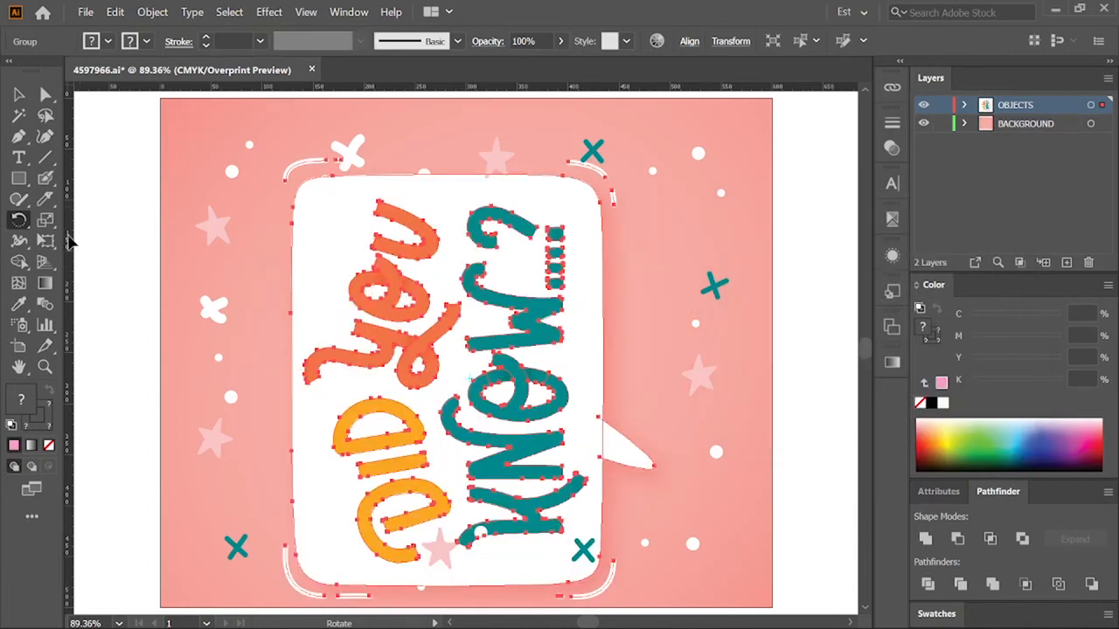
Step: Reflect the rotated speech bubble group across the vertical axis and deselect it
{"action": "left_click_drag", "start_coordinate": [12, 224], "coordinate": [70, 242]}
{"action": "double_click", "coordinate": [19, 221]}
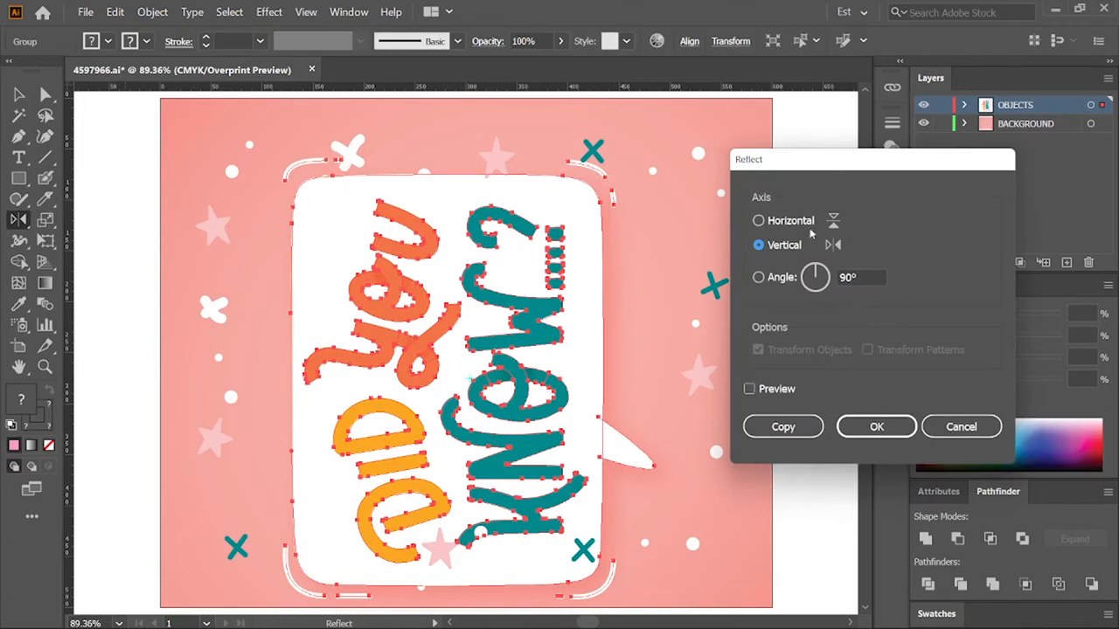
{"action": "left_click", "coordinate": [873, 424]}
{"action": "key", "text": "v"}
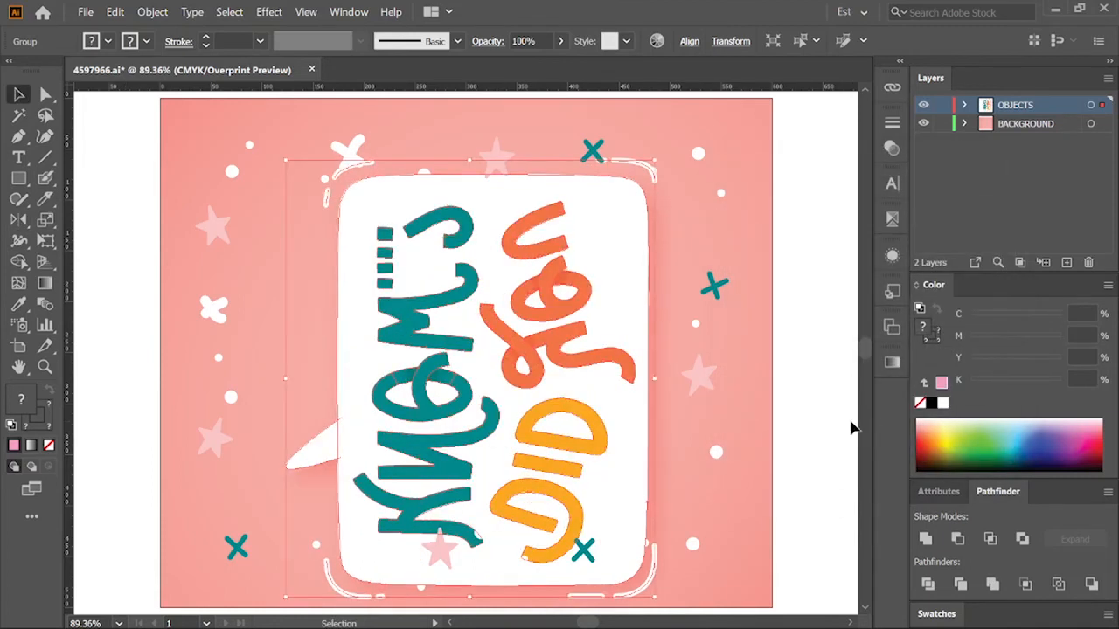
{"action": "left_click", "coordinate": [852, 428]}
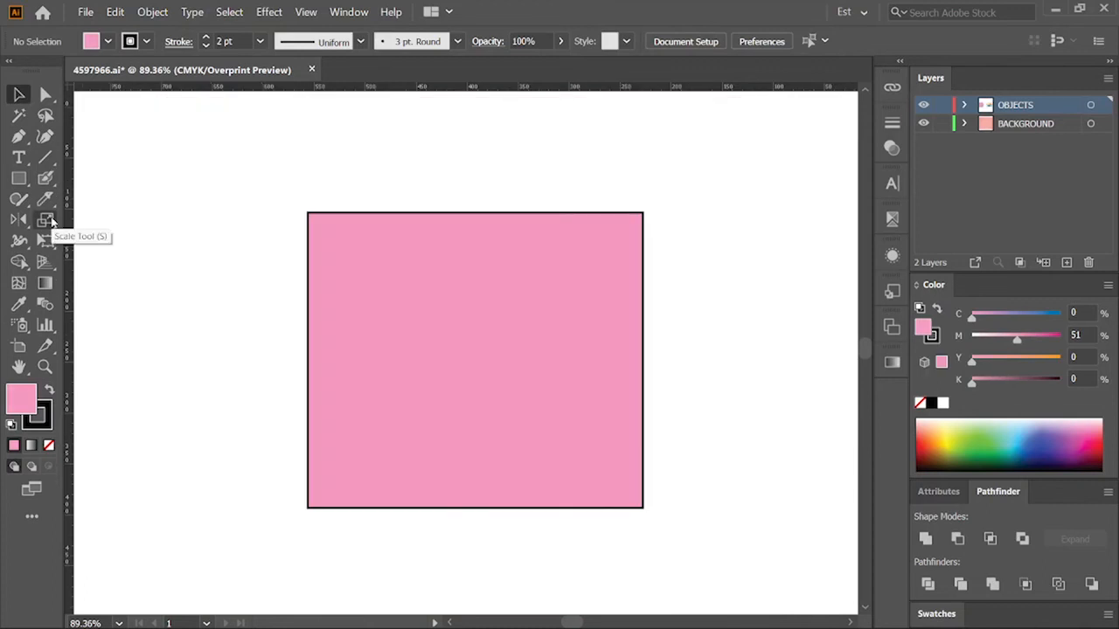
Step: Enlarge the pink rectangle proportionally about its centre with the Scale tool
{"action": "left_click_drag", "start_coordinate": [45, 220], "coordinate": [95, 222]}
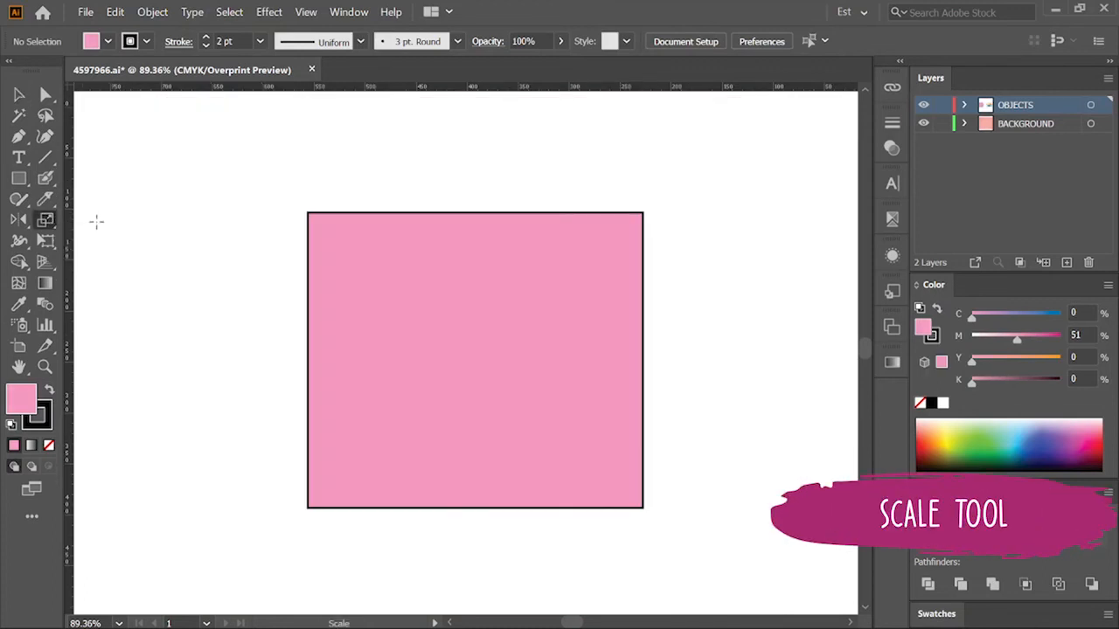
{"action": "key", "text": "v"}
{"action": "left_click", "coordinate": [488, 319]}
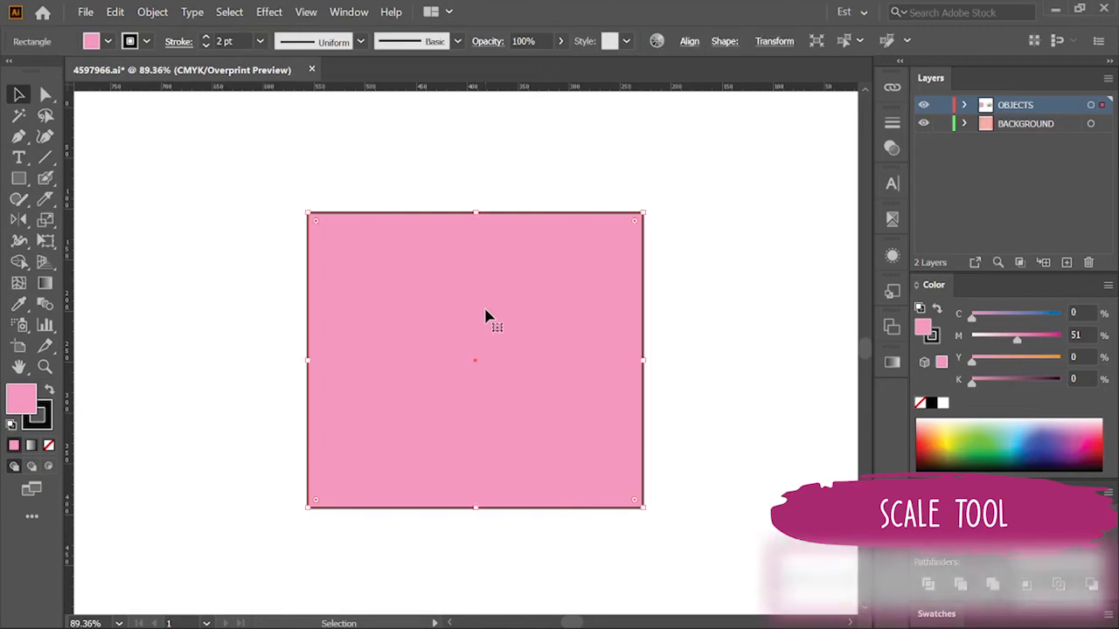
{"action": "left_click_drag", "start_coordinate": [45, 225], "coordinate": [118, 225]}
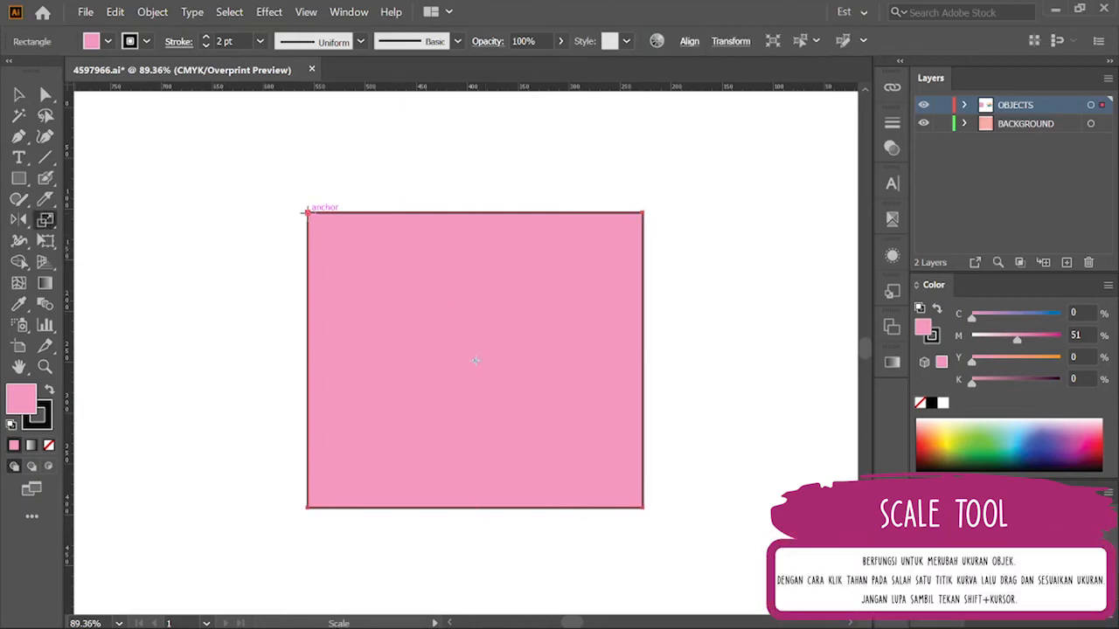
{"action": "left_click_drag", "start_coordinate": [306, 211], "coordinate": [255, 178]}
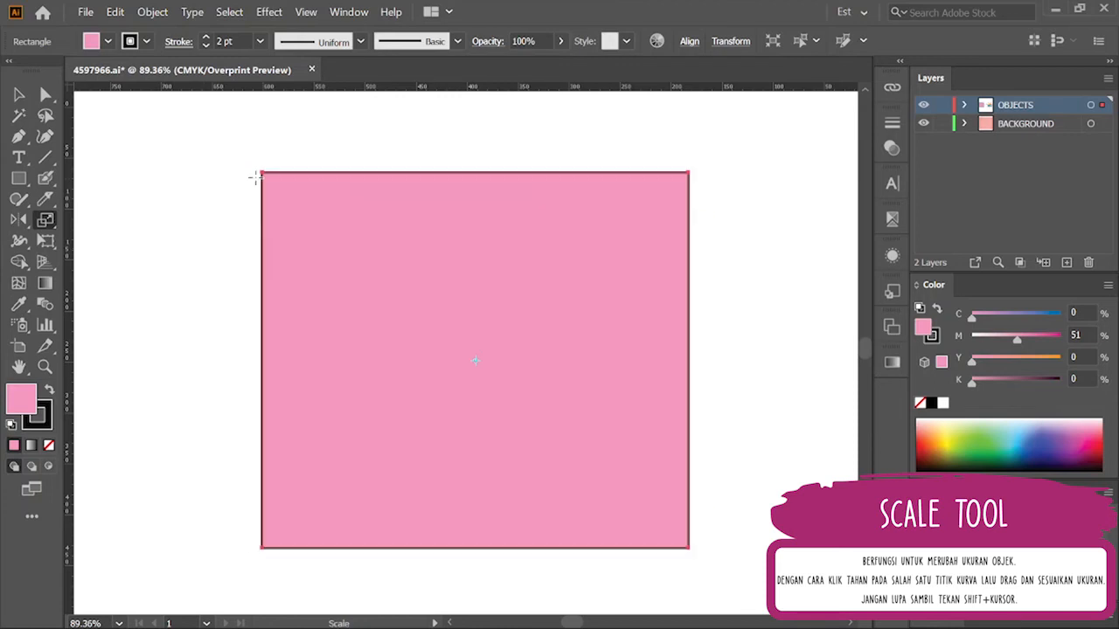
{"action": "left_click_drag", "start_coordinate": [395, 230], "coordinate": [391, 226]}
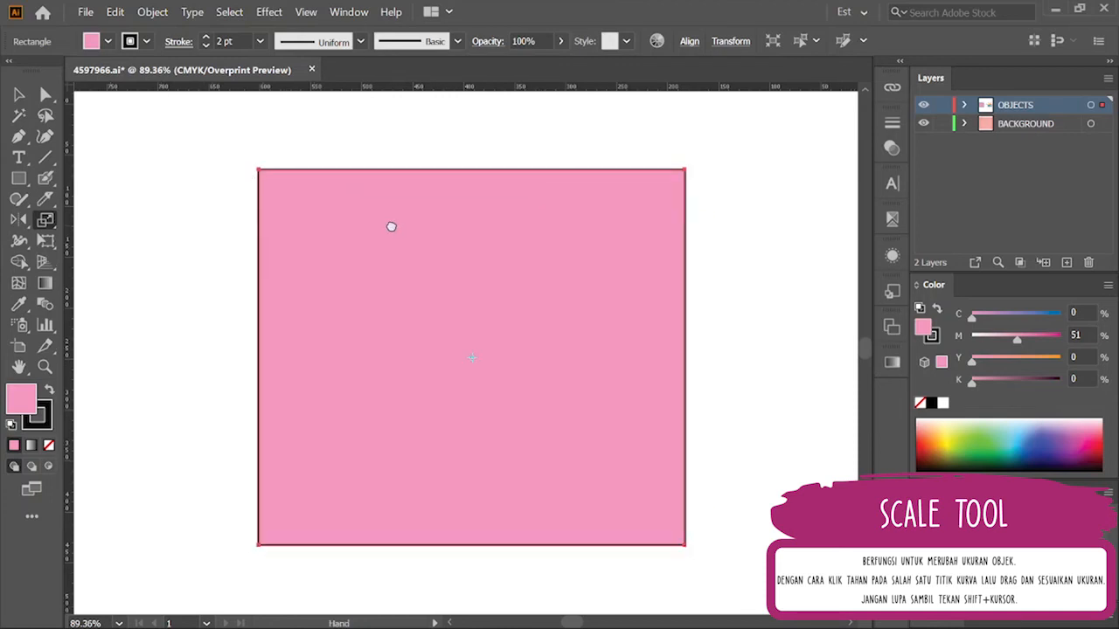
Step: Slant the pink rectangle freehand with the Shear tool and undo the last shear
{"action": "left_click", "coordinate": [55, 223]}
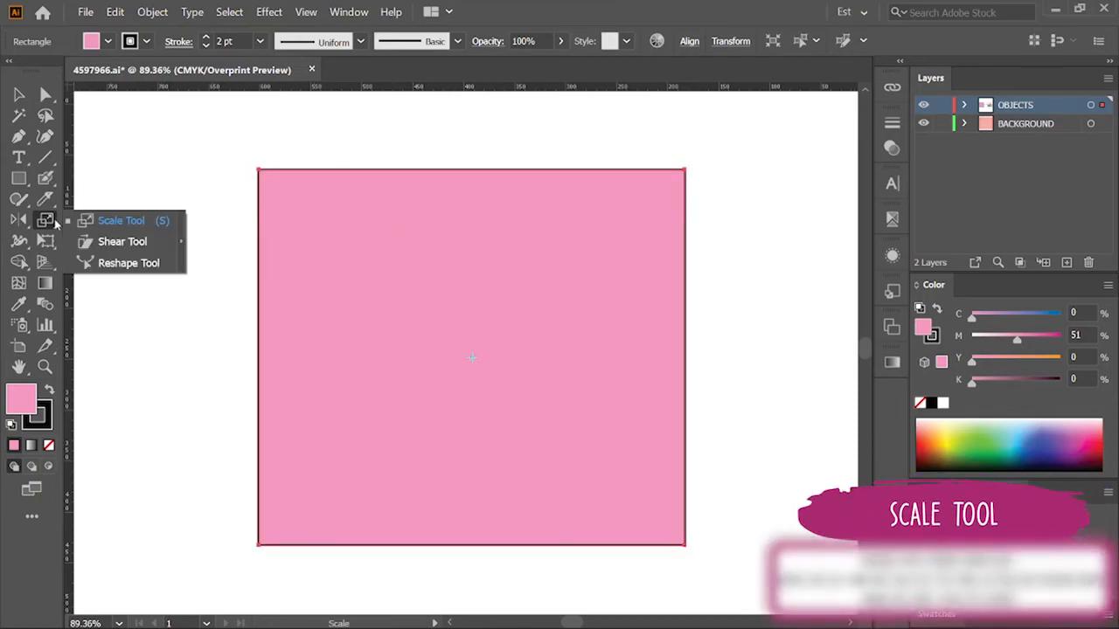
{"action": "left_click", "coordinate": [117, 242]}
{"action": "left_click_drag", "start_coordinate": [258, 168], "coordinate": [204, 211]}
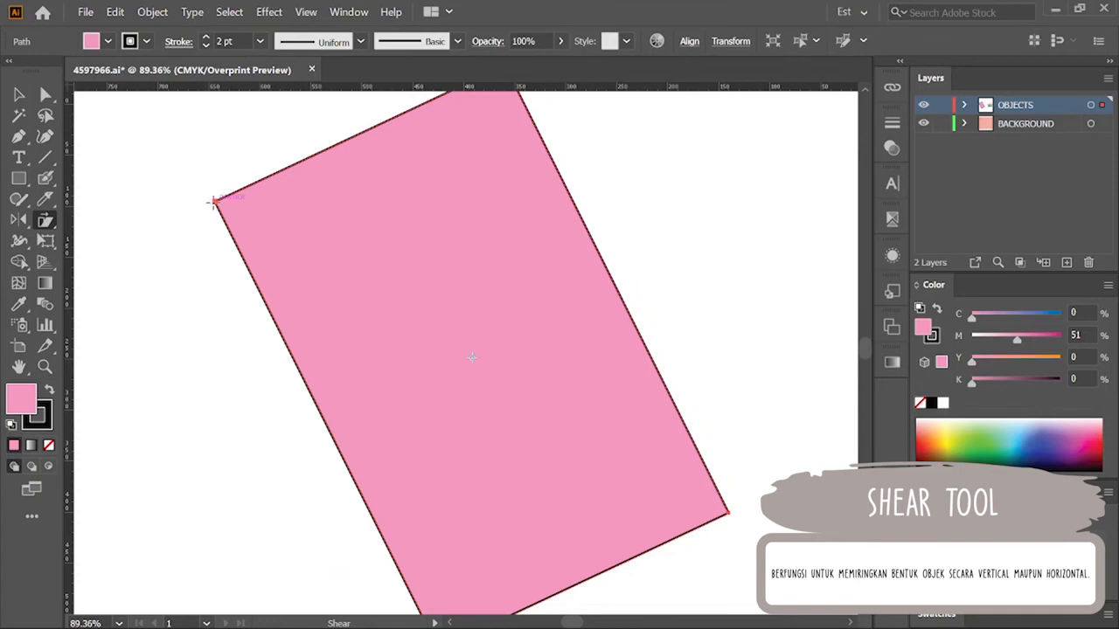
{"action": "key", "text": "ctrl+z"}
Step: Add anchor points along the top edge of the white speech bubble with the Reshape tool and deselect it
{"action": "left_click", "coordinate": [44, 224]}
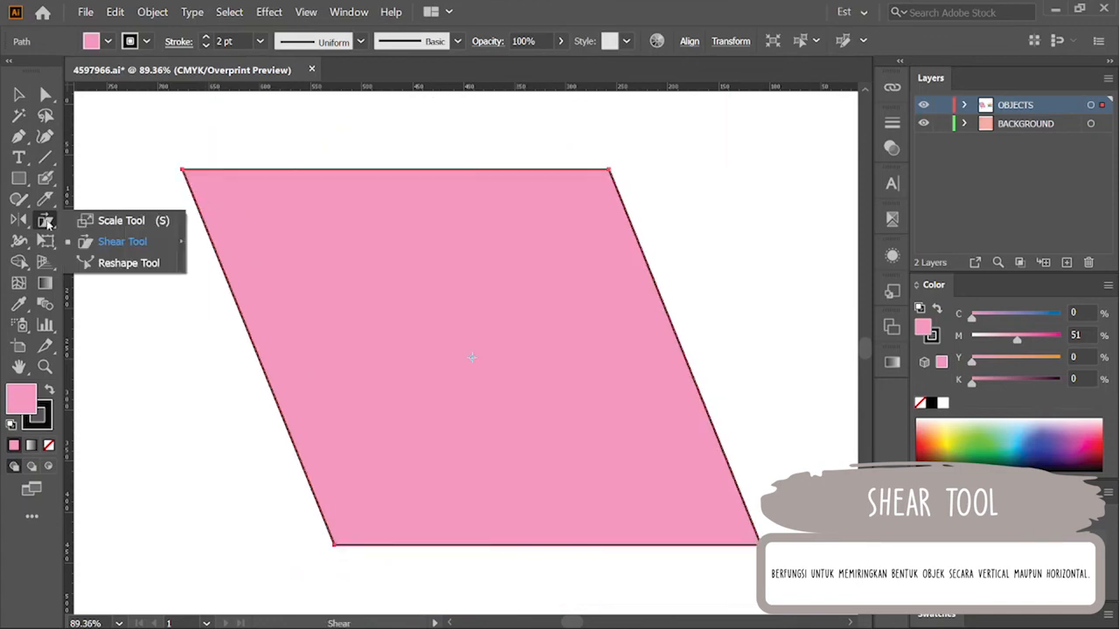
{"action": "left_click", "coordinate": [128, 263]}
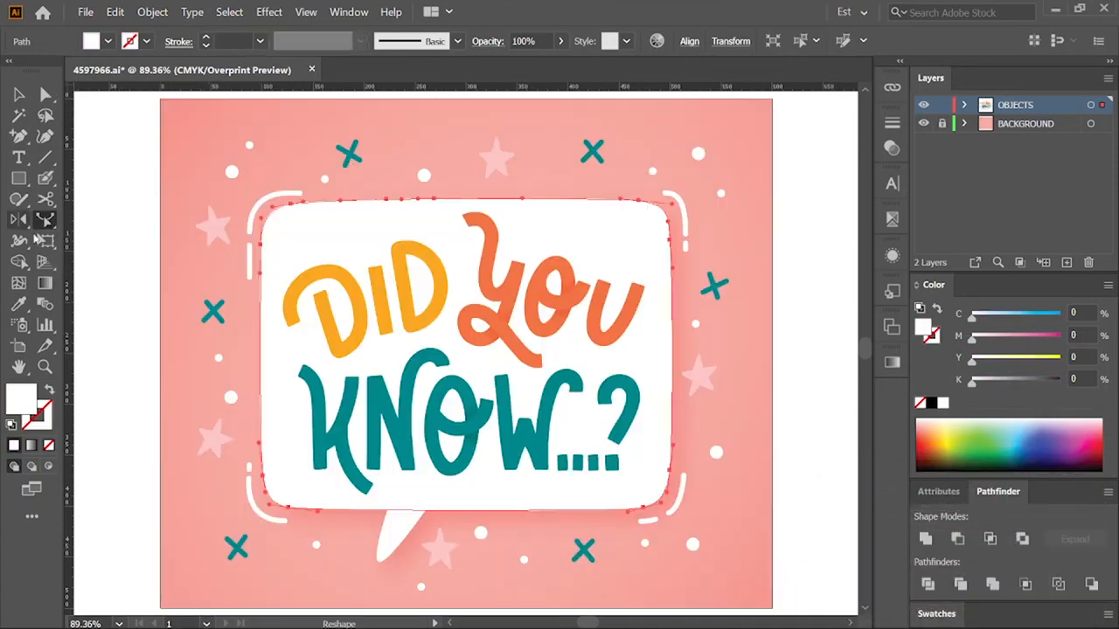
{"action": "left_click", "coordinate": [47, 224]}
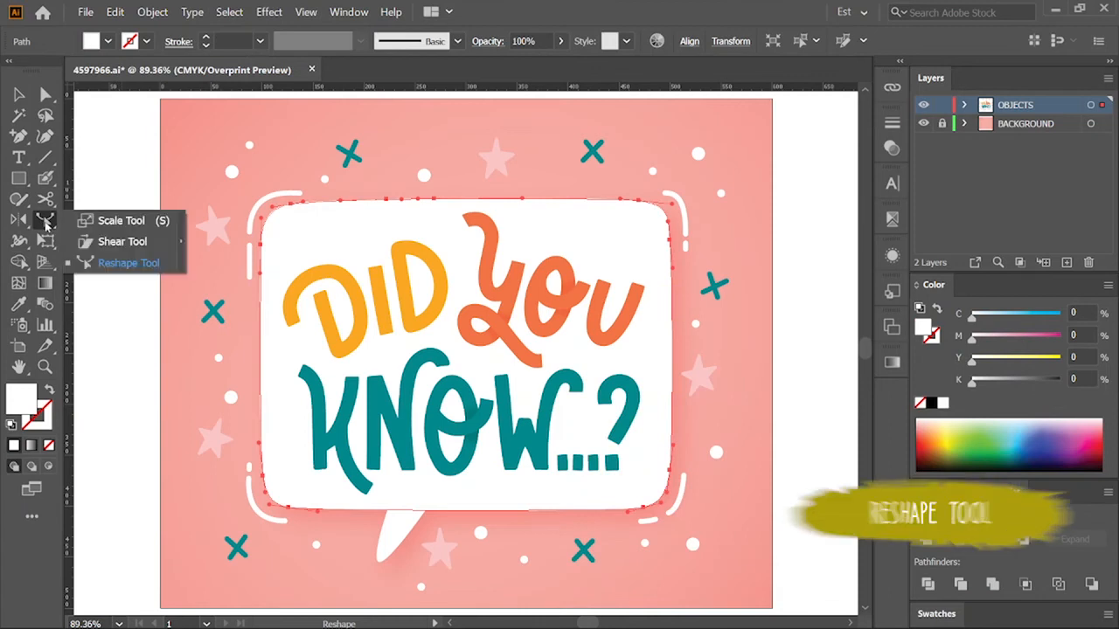
{"action": "left_click", "coordinate": [111, 262]}
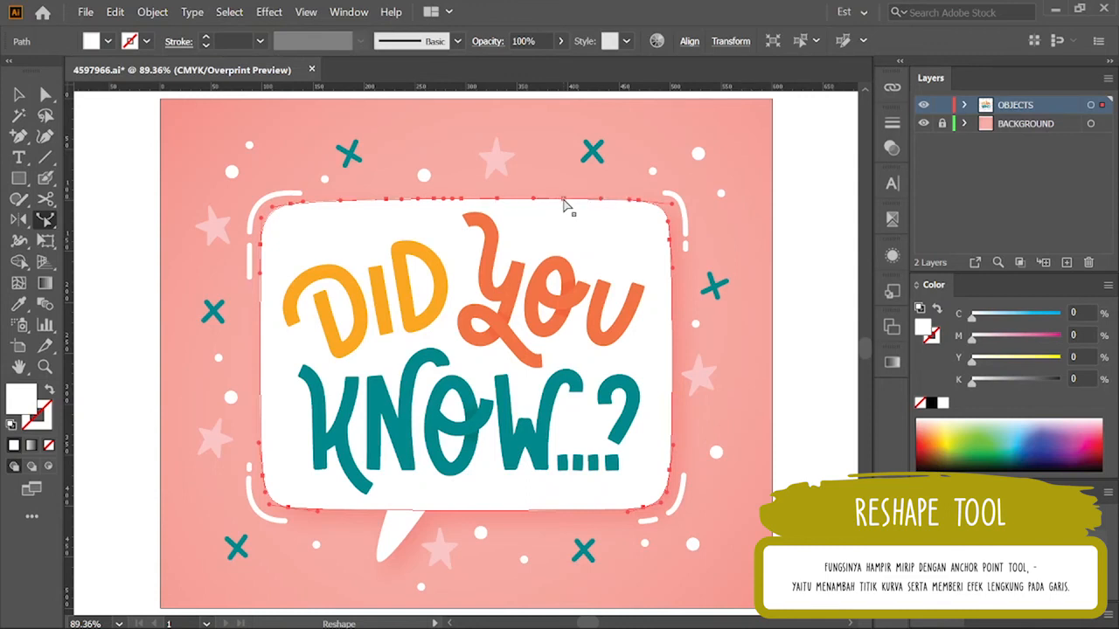
{"action": "left_click", "coordinate": [44, 94]}
{"action": "left_click", "coordinate": [105, 145]}
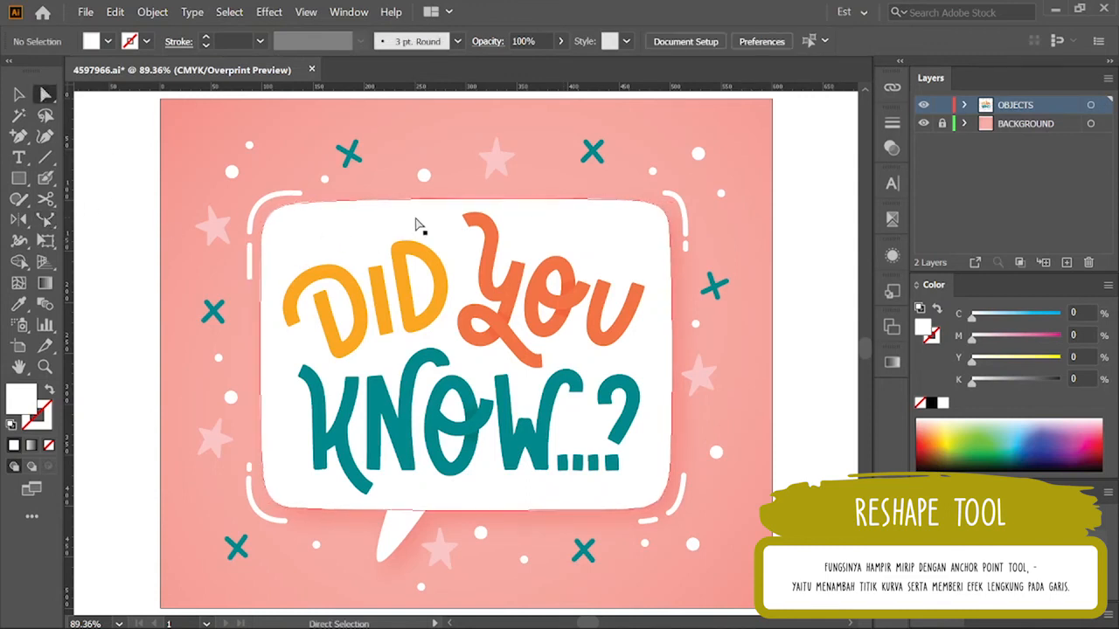
Step: Reselect the white speech bubble and reshape its left edge with the Reshape tool
{"action": "left_click", "coordinate": [418, 226]}
{"action": "left_click_drag", "start_coordinate": [46, 219], "coordinate": [113, 259]}
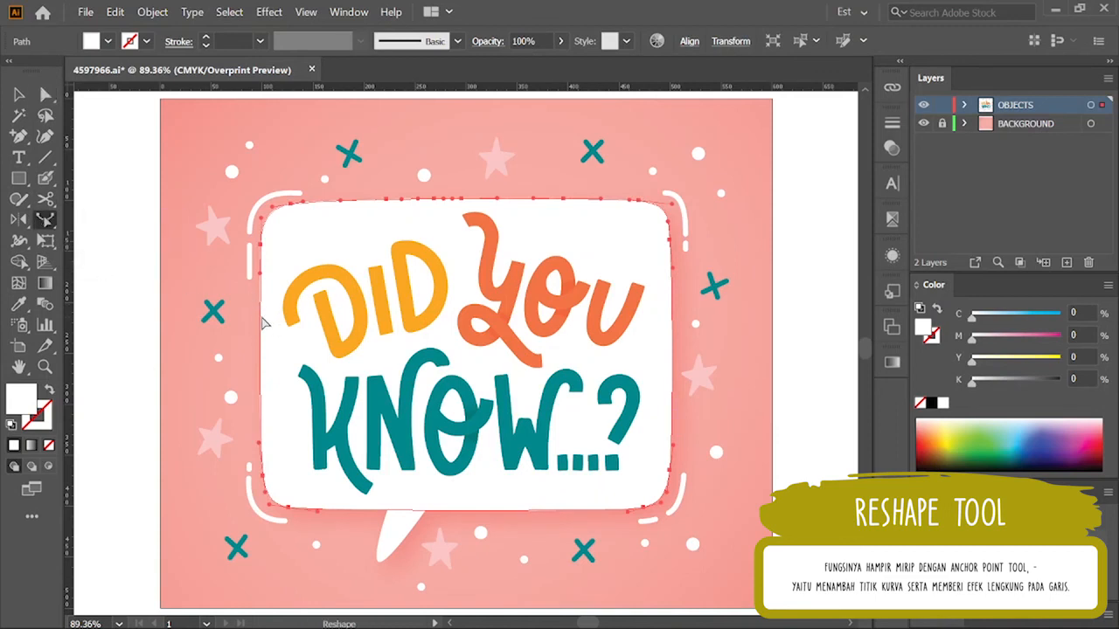
{"action": "left_click_drag", "start_coordinate": [262, 328], "coordinate": [263, 261]}
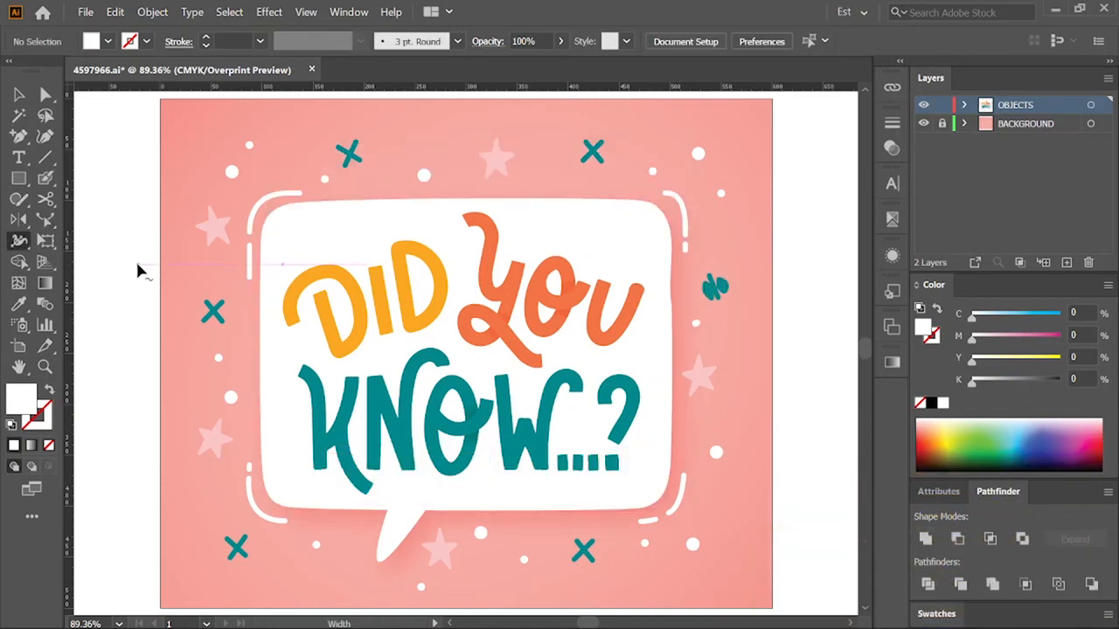
Step: Vary the stroke thickness of the teal X left of the speech bubble with the Width tool, pinching it near the crossing
{"action": "left_click", "coordinate": [19, 241]}
{"action": "left_click_drag", "start_coordinate": [19, 244], "coordinate": [173, 248]}
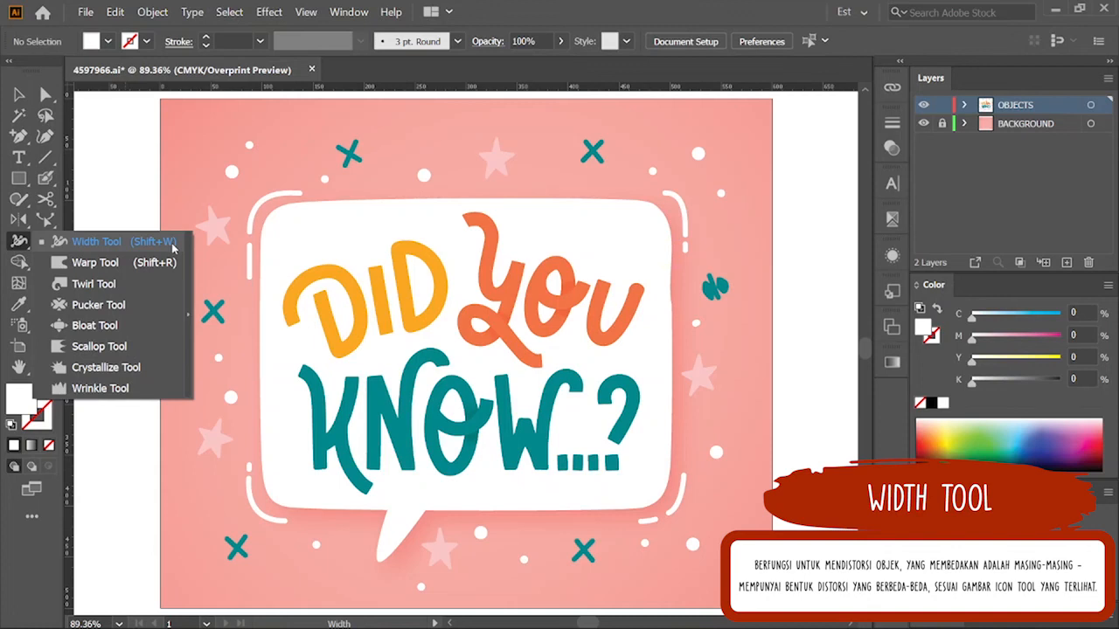
{"action": "left_click_drag", "start_coordinate": [173, 248], "coordinate": [125, 243]}
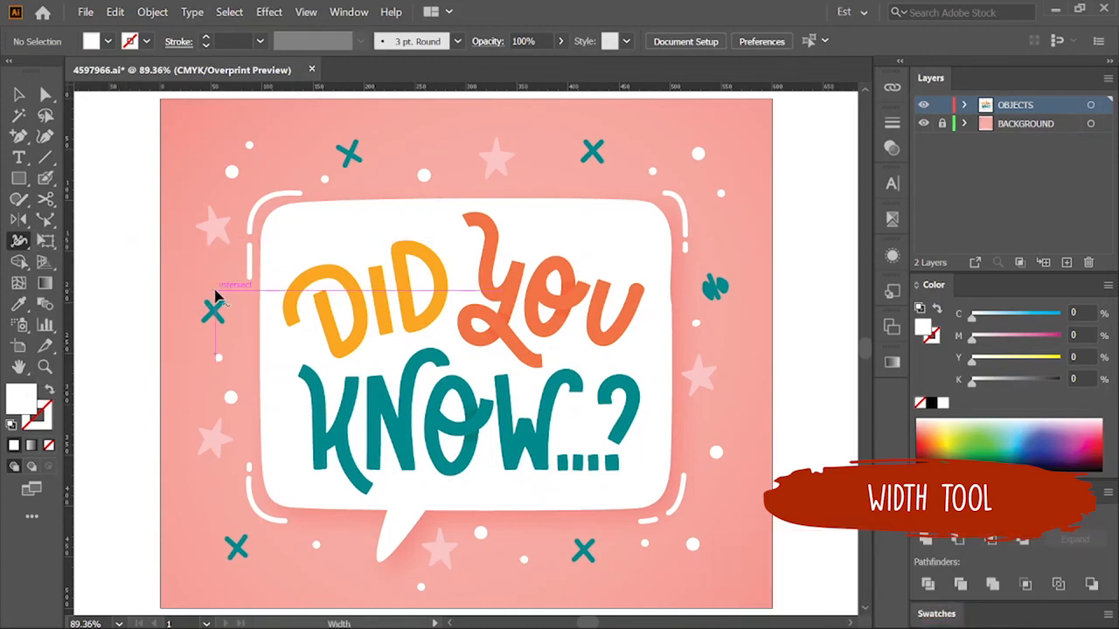
{"action": "key", "text": "z"}
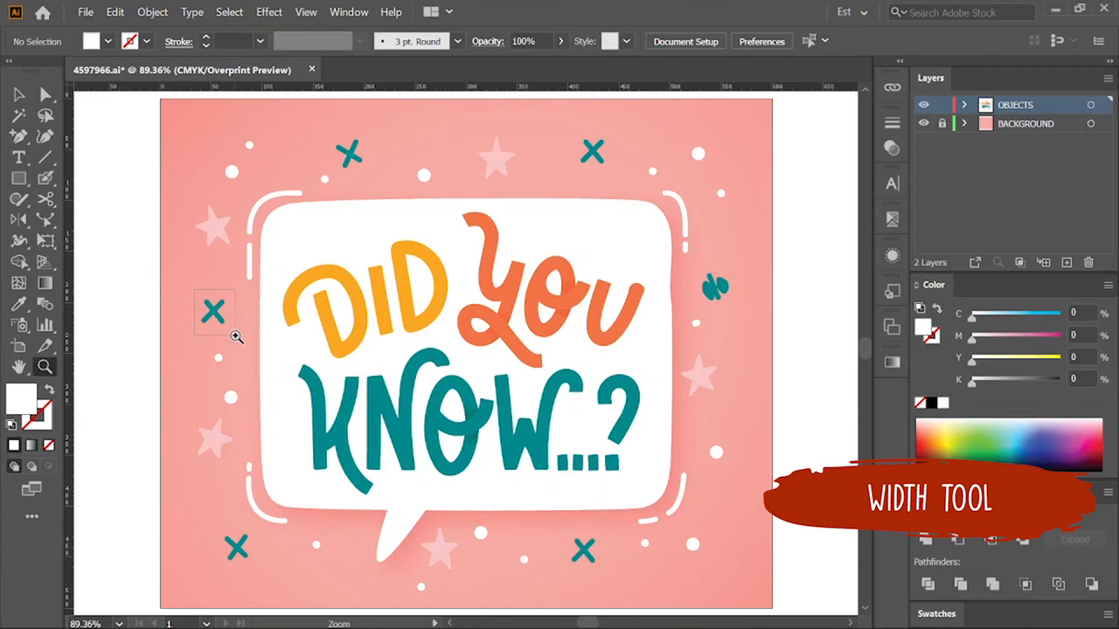
{"action": "left_click_drag", "start_coordinate": [236, 337], "coordinate": [236, 336]}
{"action": "left_click_drag", "start_coordinate": [19, 242], "coordinate": [21, 249]}
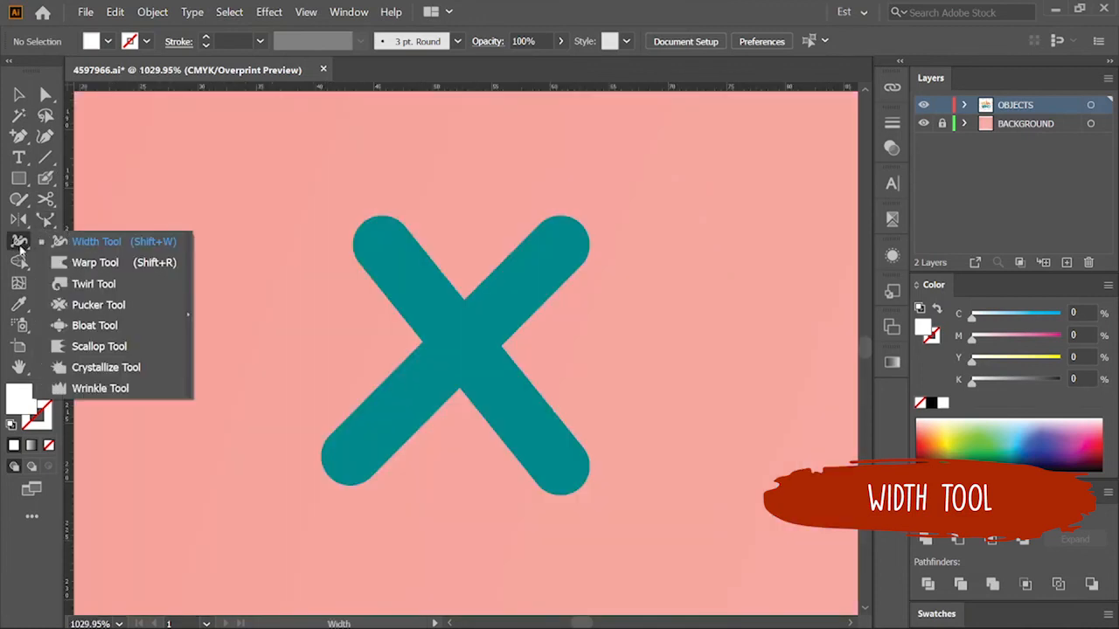
{"action": "left_click", "coordinate": [96, 241]}
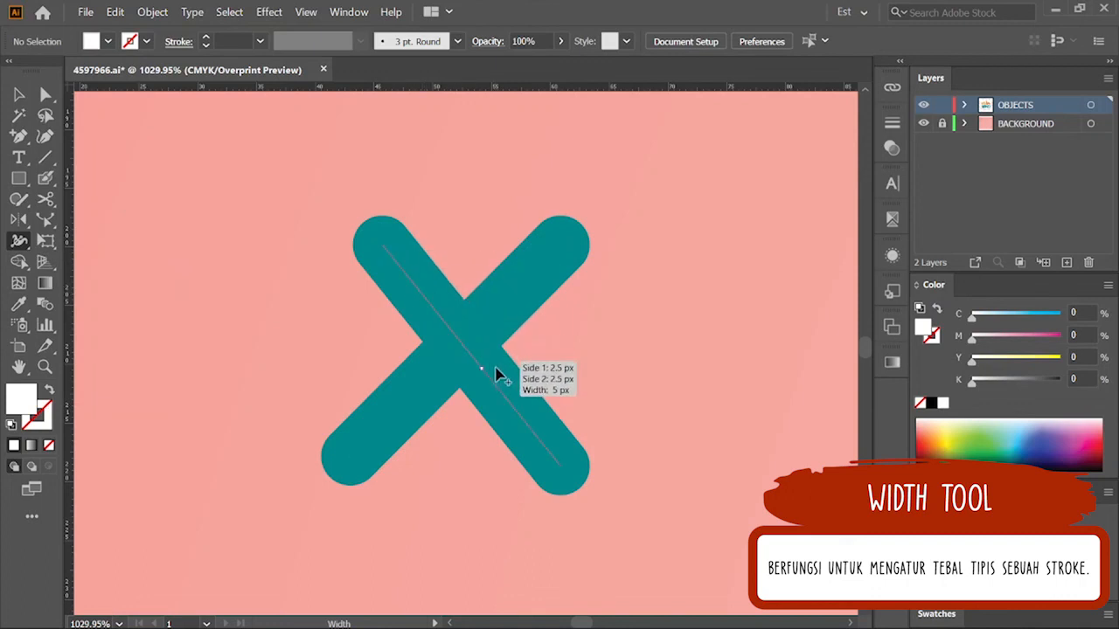
{"action": "mouse_move", "coordinate": [428, 300]}
{"action": "left_mouse_down"}
{"action": "mouse_move", "coordinate": [416, 327]}
{"action": "mouse_move", "coordinate": [429, 306]}
{"action": "left_mouse_up"}
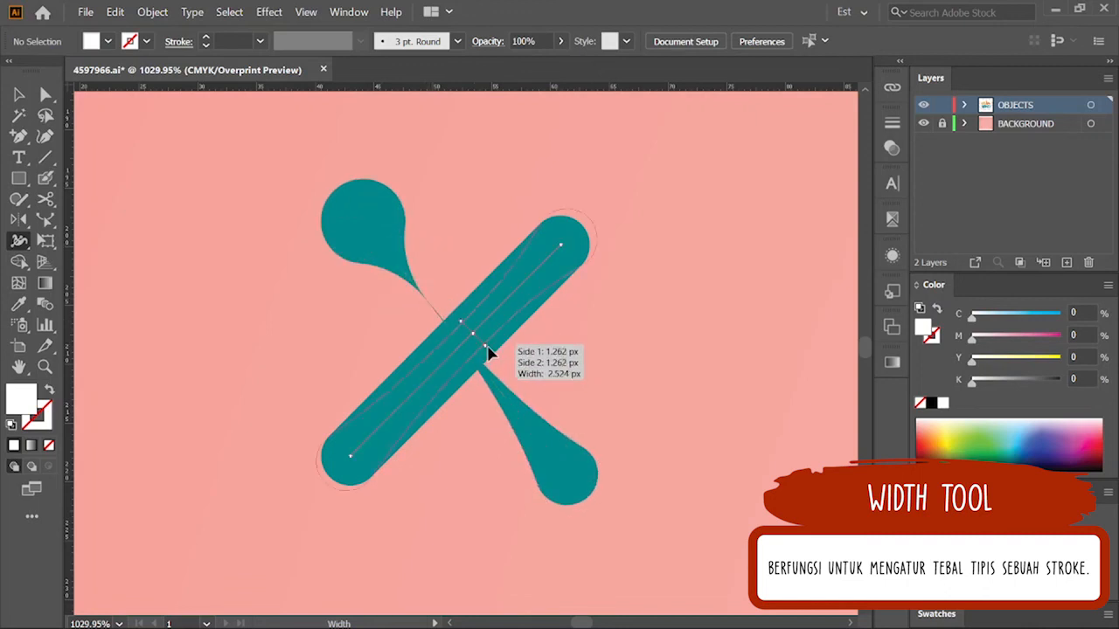
{"action": "mouse_move", "coordinate": [504, 370]}
{"action": "left_mouse_down"}
{"action": "mouse_move", "coordinate": [519, 392]}
{"action": "mouse_move", "coordinate": [480, 347]}
{"action": "left_mouse_up"}
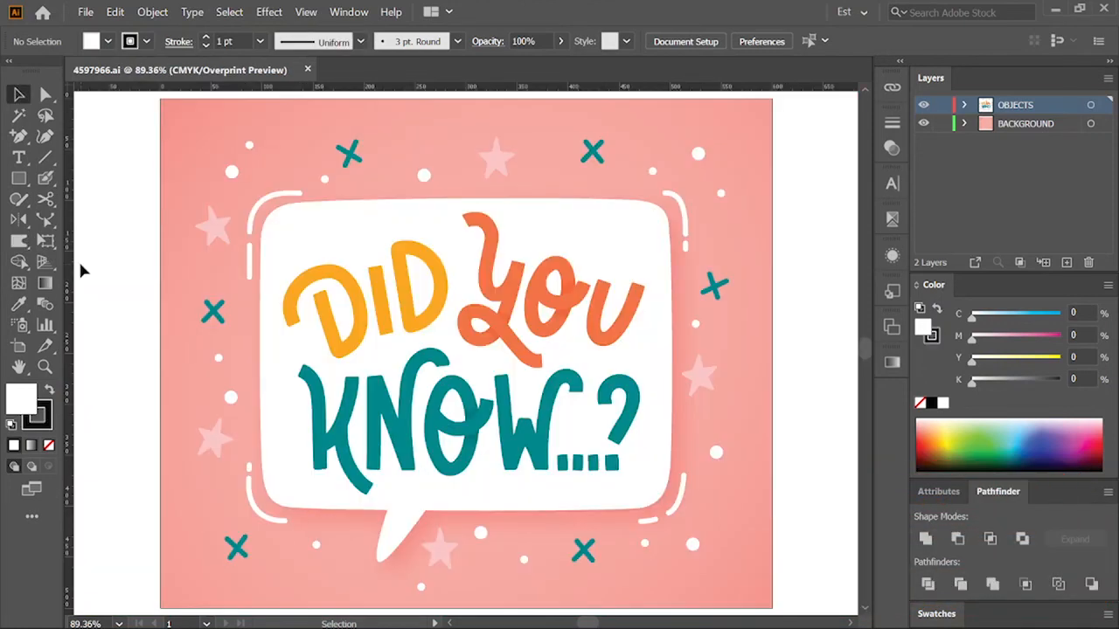
Step: Distort the speech bubble's top, right and left edges into a wavy outline with the Warp tool
{"action": "left_click", "coordinate": [23, 244]}
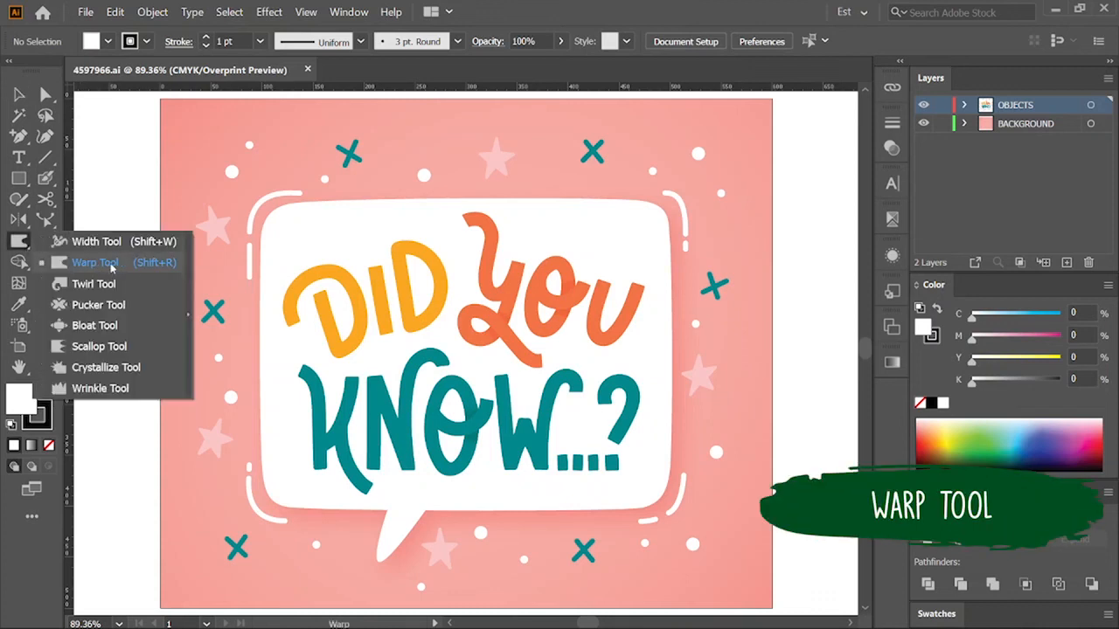
{"action": "left_click", "coordinate": [173, 264]}
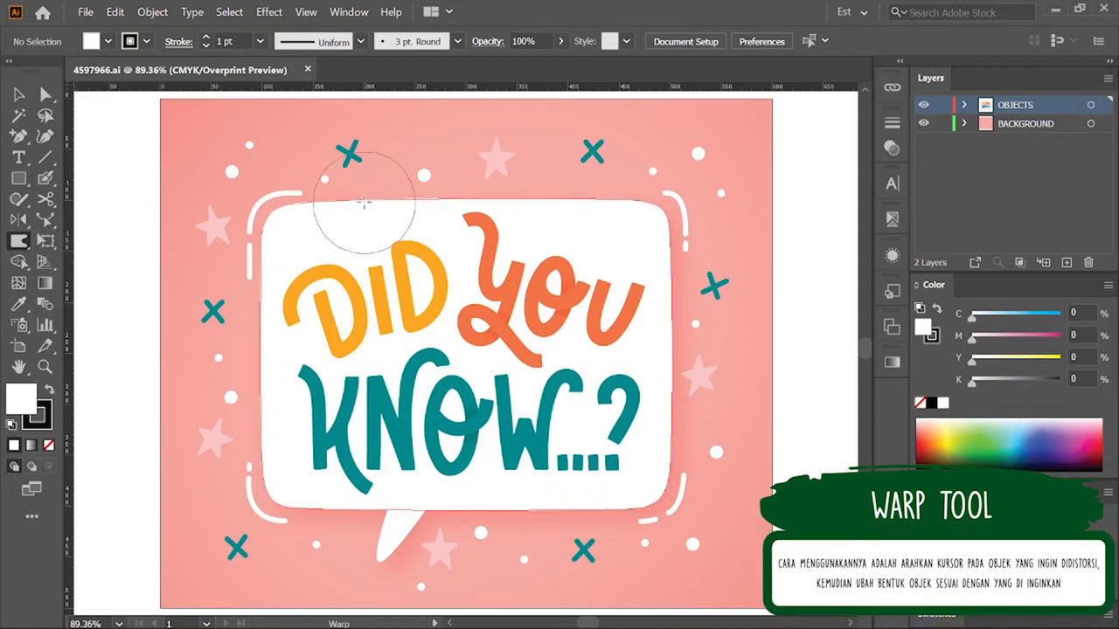
{"action": "left_click_drag", "start_coordinate": [362, 209], "coordinate": [362, 233]}
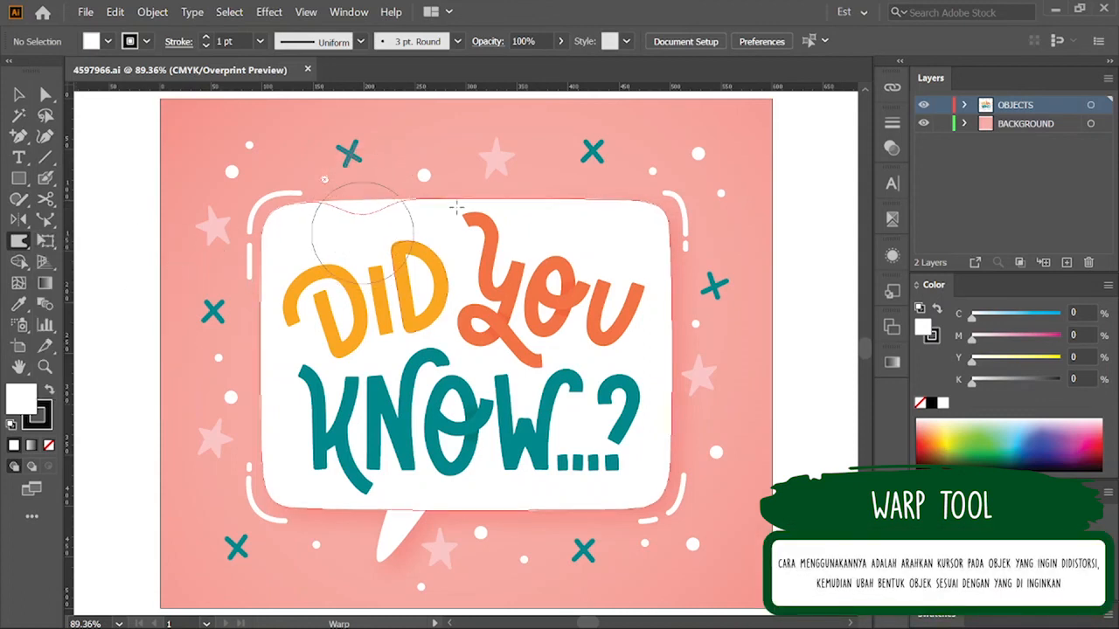
{"action": "mouse_move", "coordinate": [461, 182]}
{"action": "left_mouse_down"}
{"action": "mouse_move", "coordinate": [544, 187]}
{"action": "mouse_move", "coordinate": [550, 213]}
{"action": "mouse_move", "coordinate": [575, 224]}
{"action": "left_mouse_up"}
{"action": "mouse_move", "coordinate": [673, 245]}
{"action": "left_mouse_down"}
{"action": "mouse_move", "coordinate": [658, 243]}
{"action": "mouse_move", "coordinate": [684, 297]}
{"action": "mouse_move", "coordinate": [678, 343]}
{"action": "left_mouse_up"}
{"action": "left_click_drag", "start_coordinate": [652, 431], "coordinate": [649, 512]}
{"action": "mouse_move", "coordinate": [270, 370]}
{"action": "left_mouse_down"}
{"action": "mouse_move", "coordinate": [254, 363]}
{"action": "mouse_move", "coordinate": [275, 362]}
{"action": "left_mouse_up"}
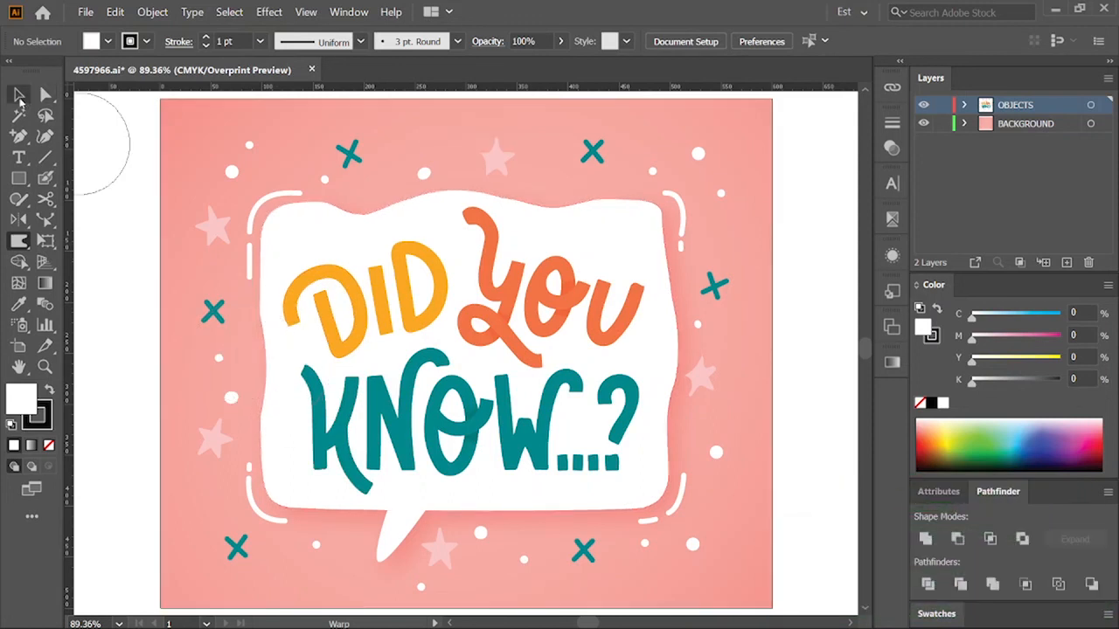
Step: Distort the speech bubble's top edge with the Twirl tool and with the Pucker tool
{"action": "left_click", "coordinate": [26, 243]}
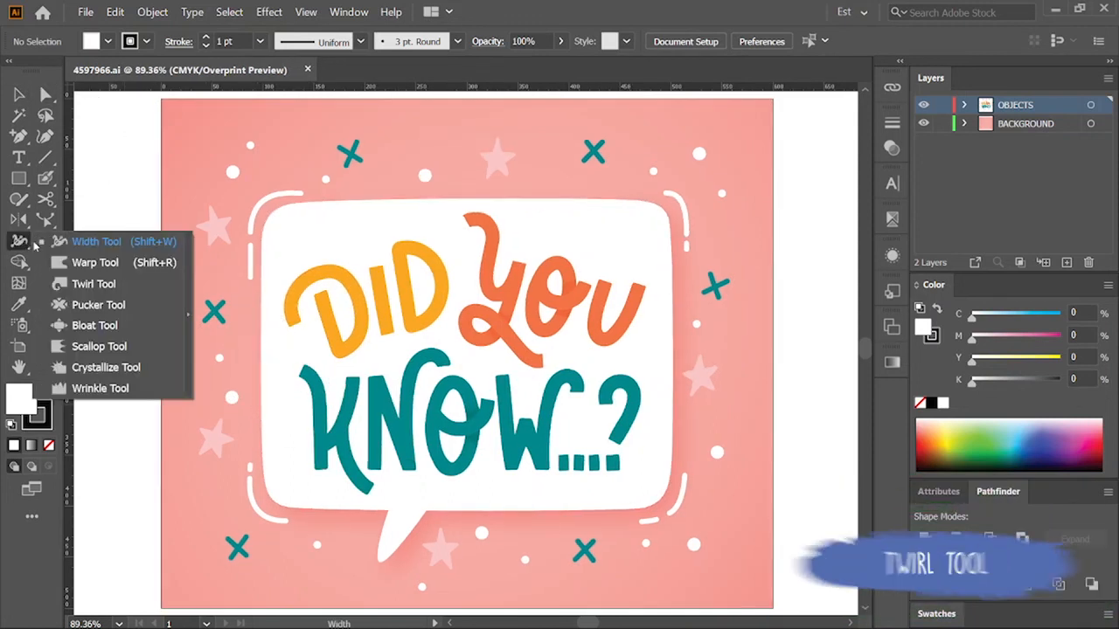
{"action": "left_click", "coordinate": [93, 283]}
{"action": "left_click_drag", "start_coordinate": [306, 219], "coordinate": [315, 205]}
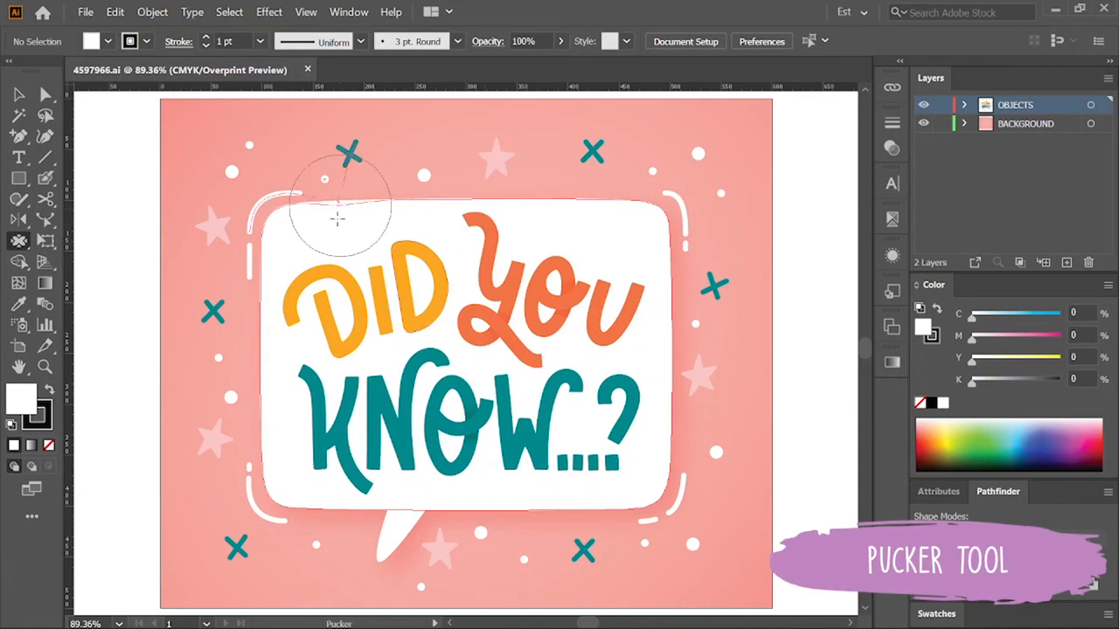
{"action": "left_click_drag", "start_coordinate": [332, 217], "coordinate": [337, 214]}
{"action": "mouse_move", "coordinate": [433, 205]}
{"action": "left_mouse_down"}
{"action": "mouse_move", "coordinate": [561, 210]}
{"action": "mouse_move", "coordinate": [578, 207]}
{"action": "mouse_move", "coordinate": [576, 185]}
{"action": "mouse_move", "coordinate": [645, 250]}
{"action": "left_mouse_up"}
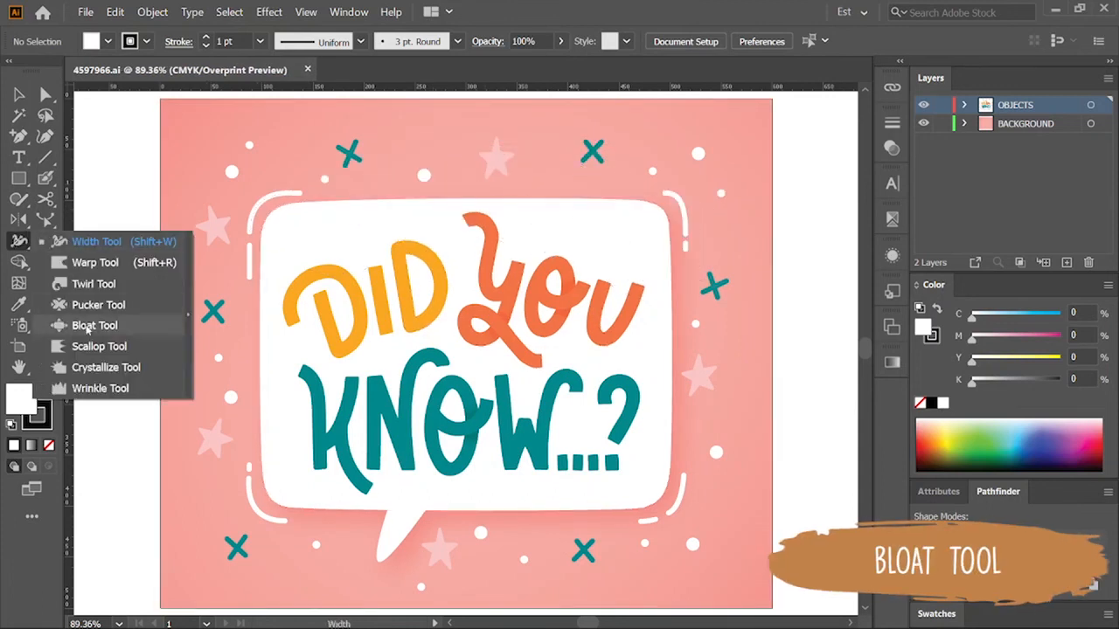
Step: Distort the upper part of the speech bubble with the Bloat tool and with the Scallop tool
{"action": "left_click", "coordinate": [88, 326]}
{"action": "mouse_move", "coordinate": [275, 250]}
{"action": "left_mouse_down"}
{"action": "mouse_move", "coordinate": [246, 271]}
{"action": "mouse_move", "coordinate": [334, 219]}
{"action": "mouse_move", "coordinate": [346, 189]}
{"action": "left_mouse_up"}
{"action": "mouse_move", "coordinate": [404, 207]}
{"action": "left_mouse_down"}
{"action": "mouse_move", "coordinate": [412, 155]}
{"action": "mouse_move", "coordinate": [562, 200]}
{"action": "left_mouse_up"}
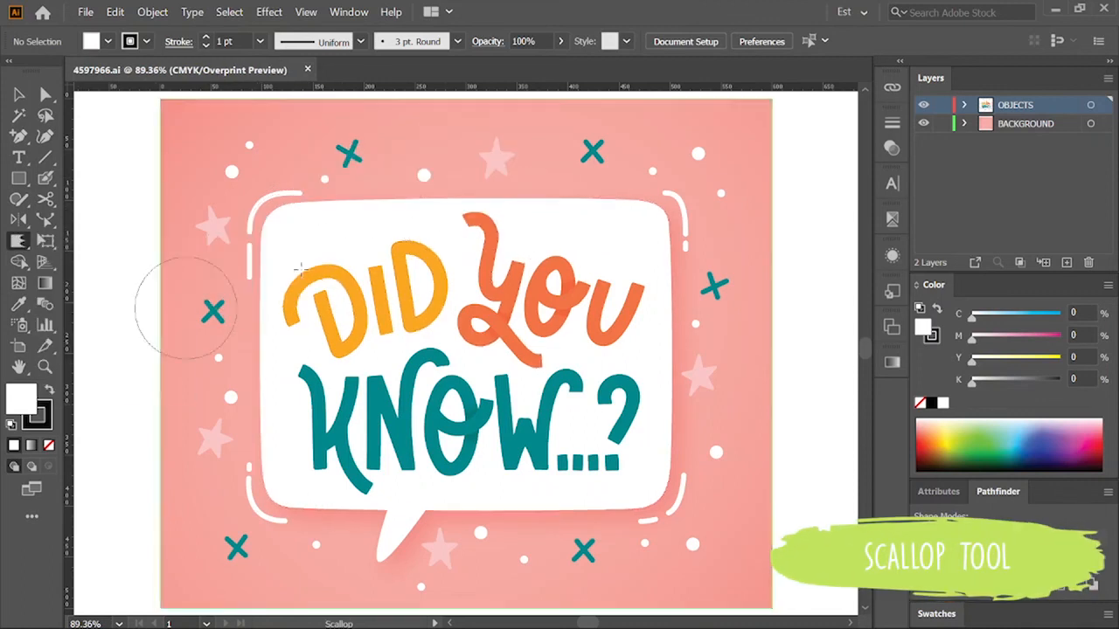
{"action": "left_click", "coordinate": [356, 221]}
{"action": "mouse_move", "coordinate": [355, 220]}
{"action": "left_mouse_down"}
{"action": "mouse_move", "coordinate": [356, 196]}
{"action": "mouse_move", "coordinate": [459, 213]}
{"action": "mouse_move", "coordinate": [459, 235]}
{"action": "mouse_move", "coordinate": [572, 244]}
{"action": "left_mouse_up"}
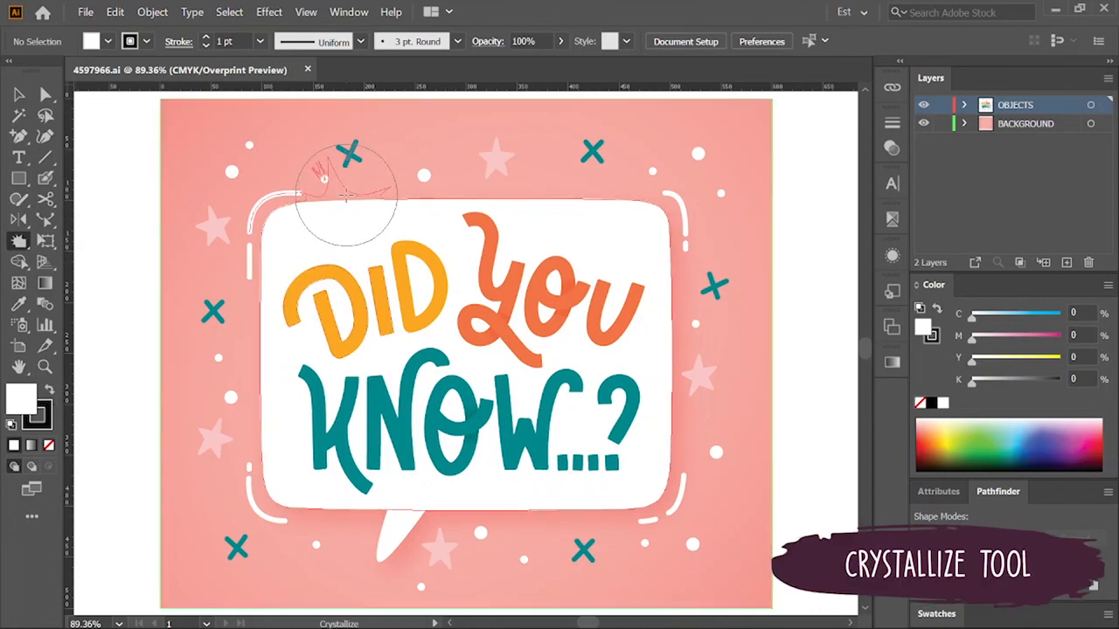
Step: Distort the speech bubble artwork with the Crystallize tool and with the Wrinkle tool
{"action": "mouse_move", "coordinate": [344, 187]}
{"action": "left_mouse_down"}
{"action": "mouse_move", "coordinate": [455, 218]}
{"action": "mouse_move", "coordinate": [493, 182]}
{"action": "mouse_move", "coordinate": [690, 255]}
{"action": "mouse_move", "coordinate": [654, 354]}
{"action": "mouse_move", "coordinate": [690, 379]}
{"action": "left_mouse_up"}
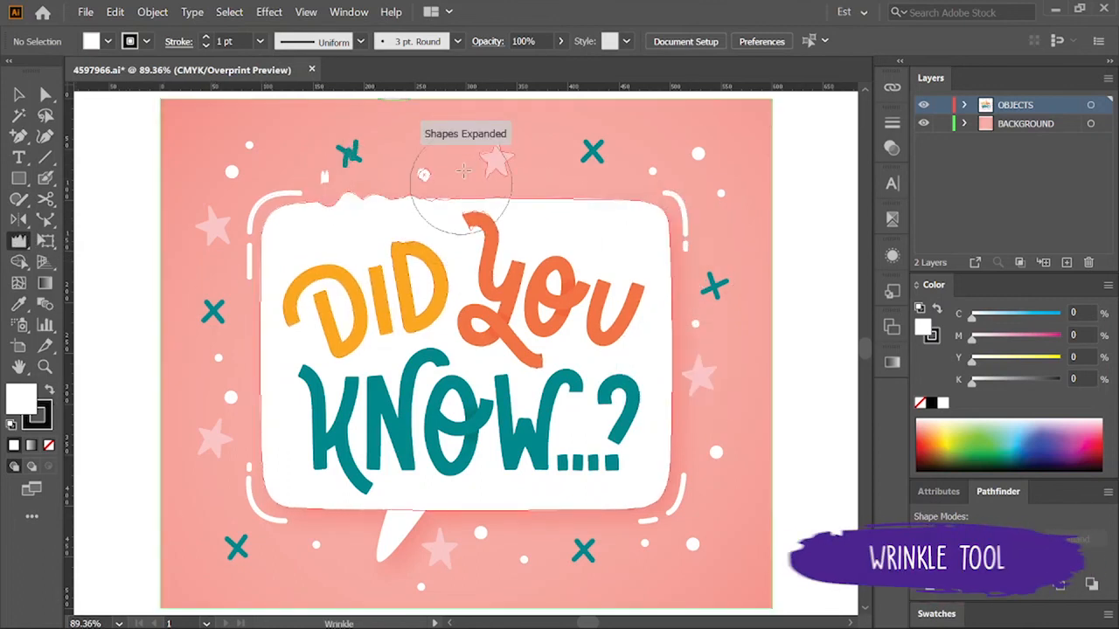
{"action": "mouse_move", "coordinate": [450, 219]}
{"action": "left_mouse_down"}
{"action": "mouse_move", "coordinate": [592, 212]}
{"action": "mouse_move", "coordinate": [607, 149]}
{"action": "mouse_move", "coordinate": [702, 279]}
{"action": "mouse_move", "coordinate": [687, 333]}
{"action": "mouse_move", "coordinate": [603, 345]}
{"action": "left_mouse_up"}
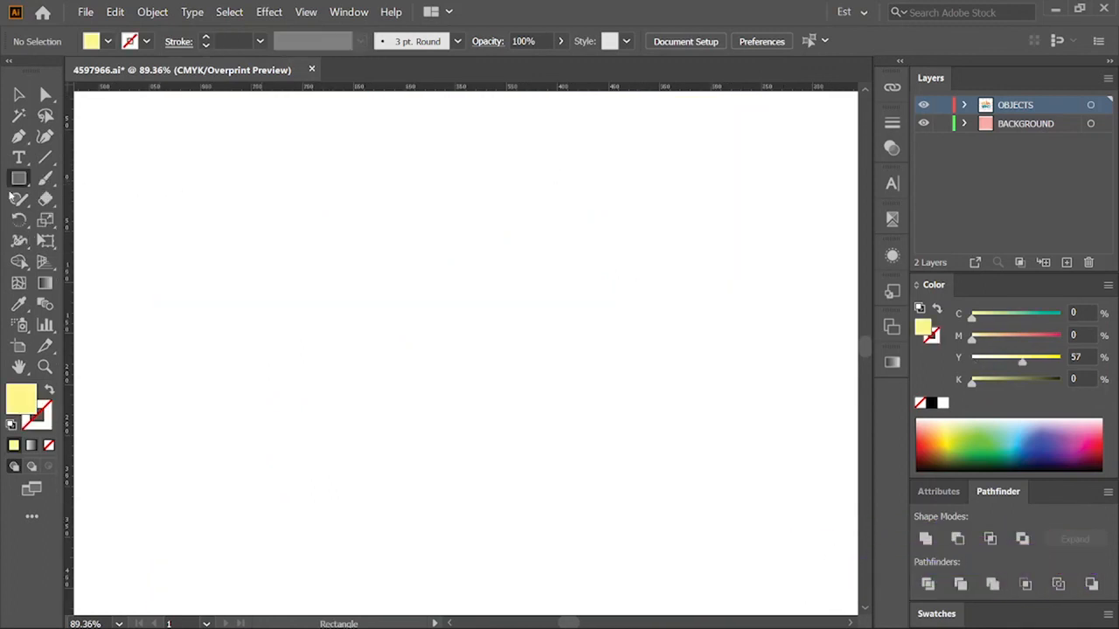
Step: Draw a pale yellow square on the empty canvas and fill it with a white-to-black linear gradient using the Gradient tool
{"action": "left_click", "coordinate": [18, 184]}
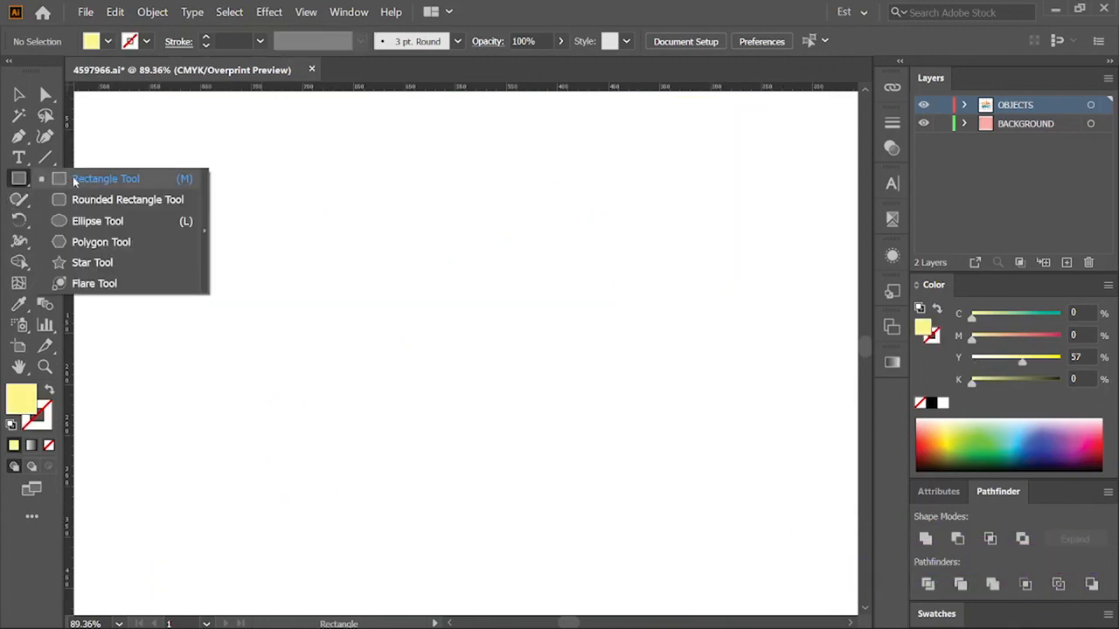
{"action": "left_click", "coordinate": [77, 179]}
{"action": "left_click_drag", "start_coordinate": [283, 192], "coordinate": [598, 427]}
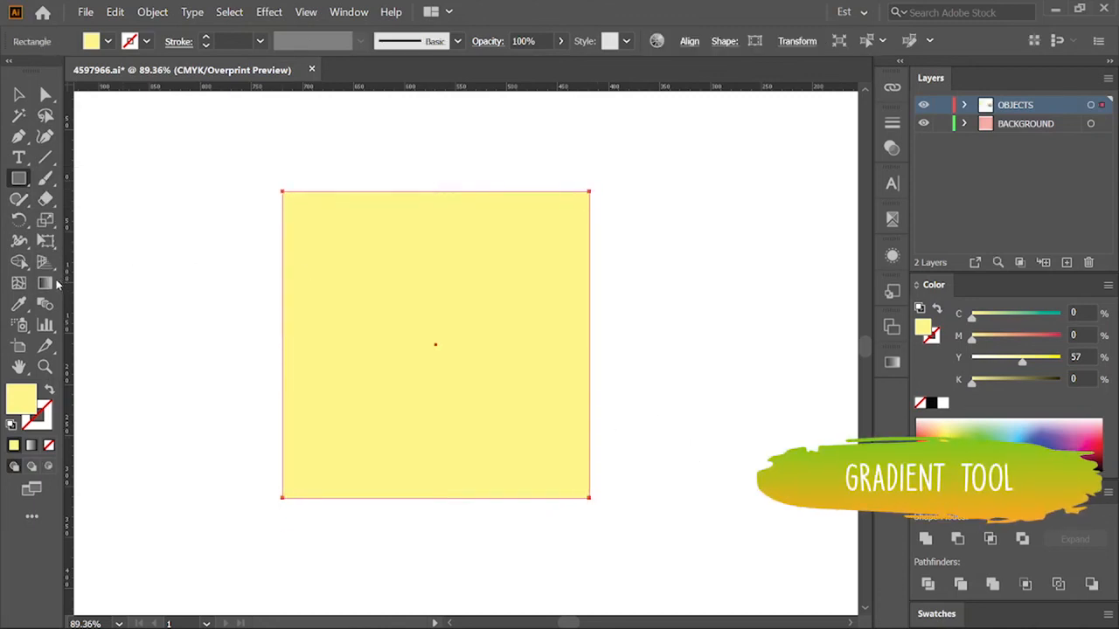
{"action": "left_click", "coordinate": [45, 283]}
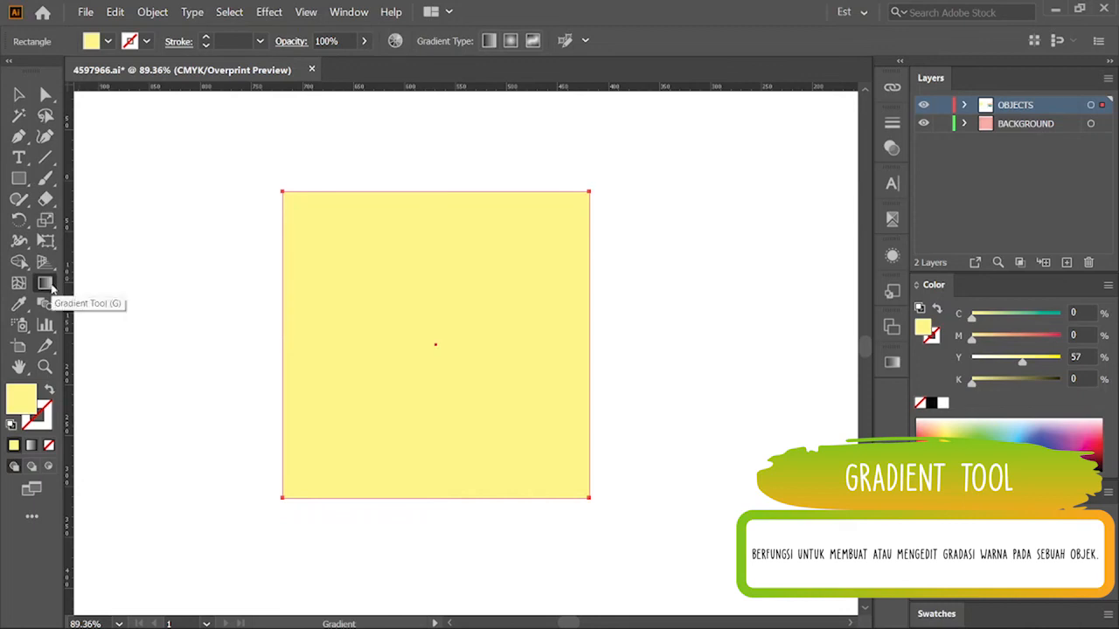
{"action": "left_click", "coordinate": [414, 334]}
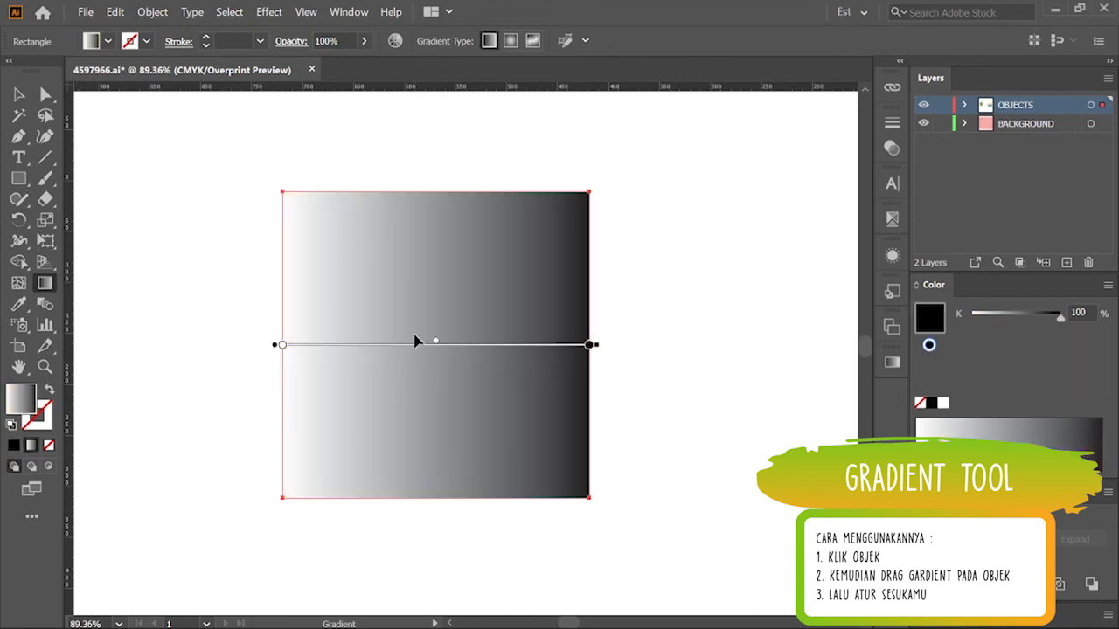
Step: Recolour the square's gradient, setting the white start stop to orange and the black end stop to the pink swatch R=226 G=140 B=131
{"action": "double_click", "coordinate": [281, 345]}
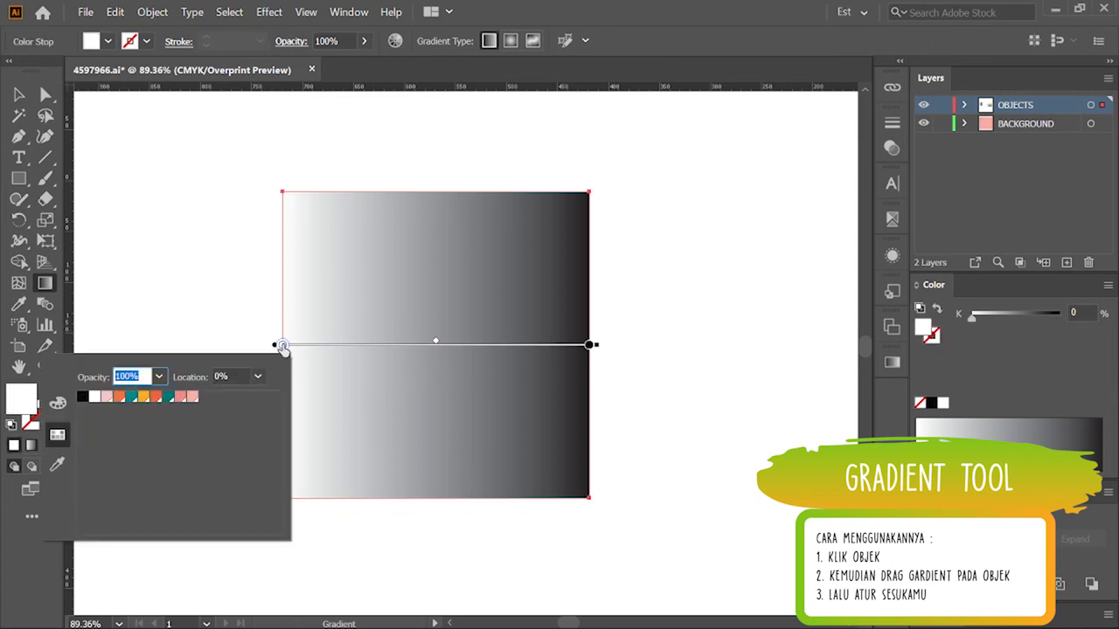
{"action": "left_click", "coordinate": [157, 398]}
{"action": "left_click", "coordinate": [590, 345]}
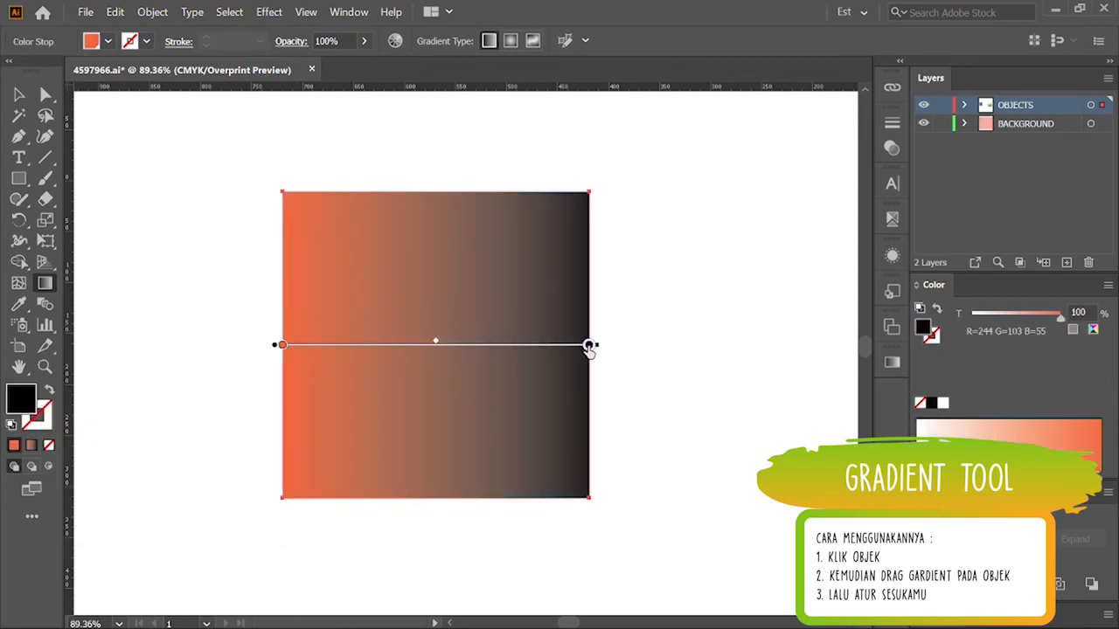
{"action": "double_click", "coordinate": [590, 345]}
{"action": "left_click", "coordinate": [487, 398]}
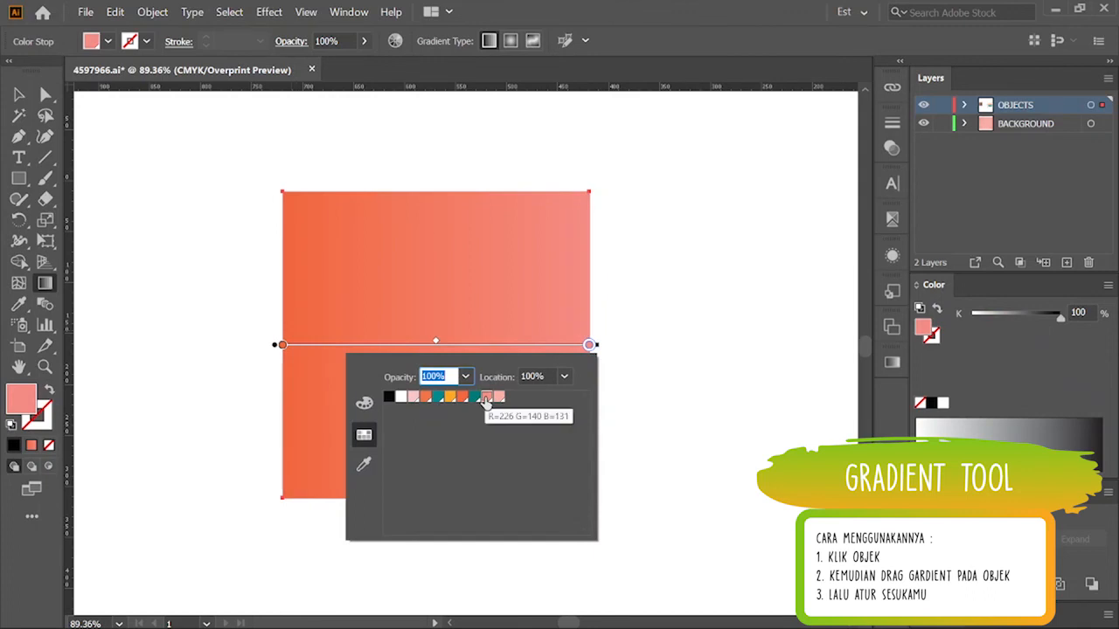